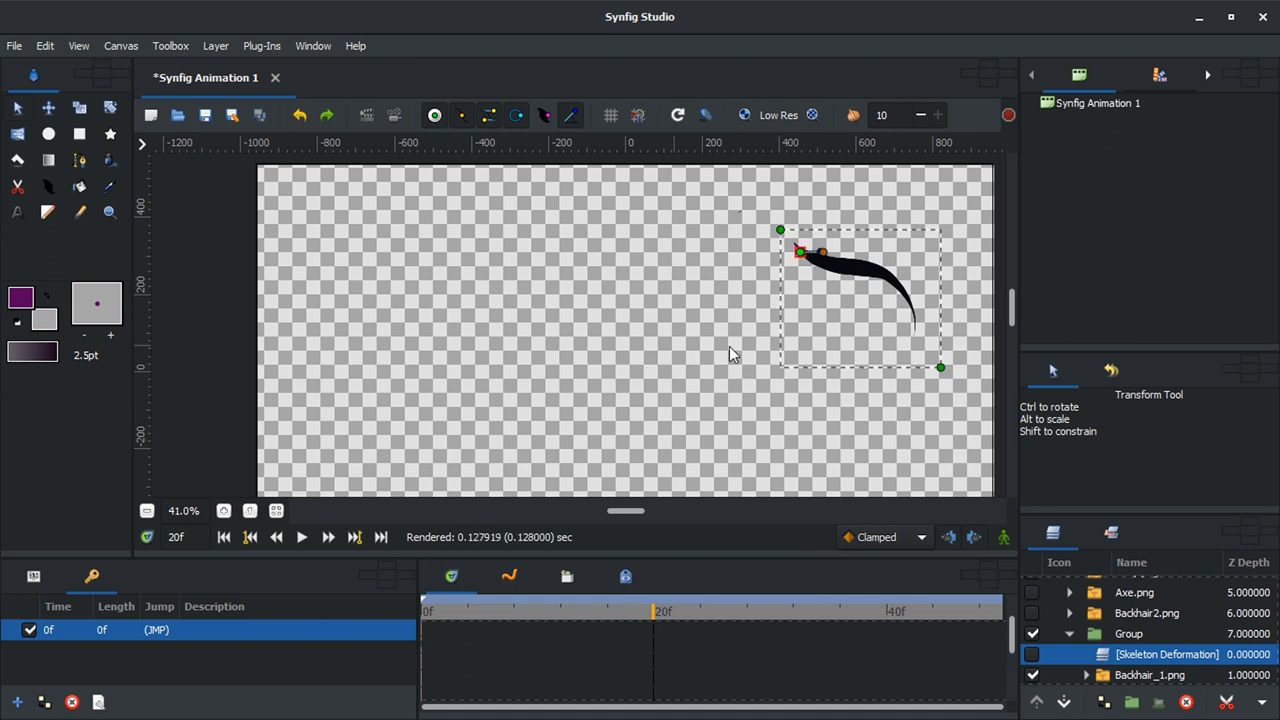
# Step: Rig the Backhair_1.png strand with a chain of four bones, size their influence areas, and enable its Skeleton Deformation layer
pyautogui.scroll(3, 729, 353)
pyautogui.moveTo(686, 511); pyautogui.dragTo(720, 513)
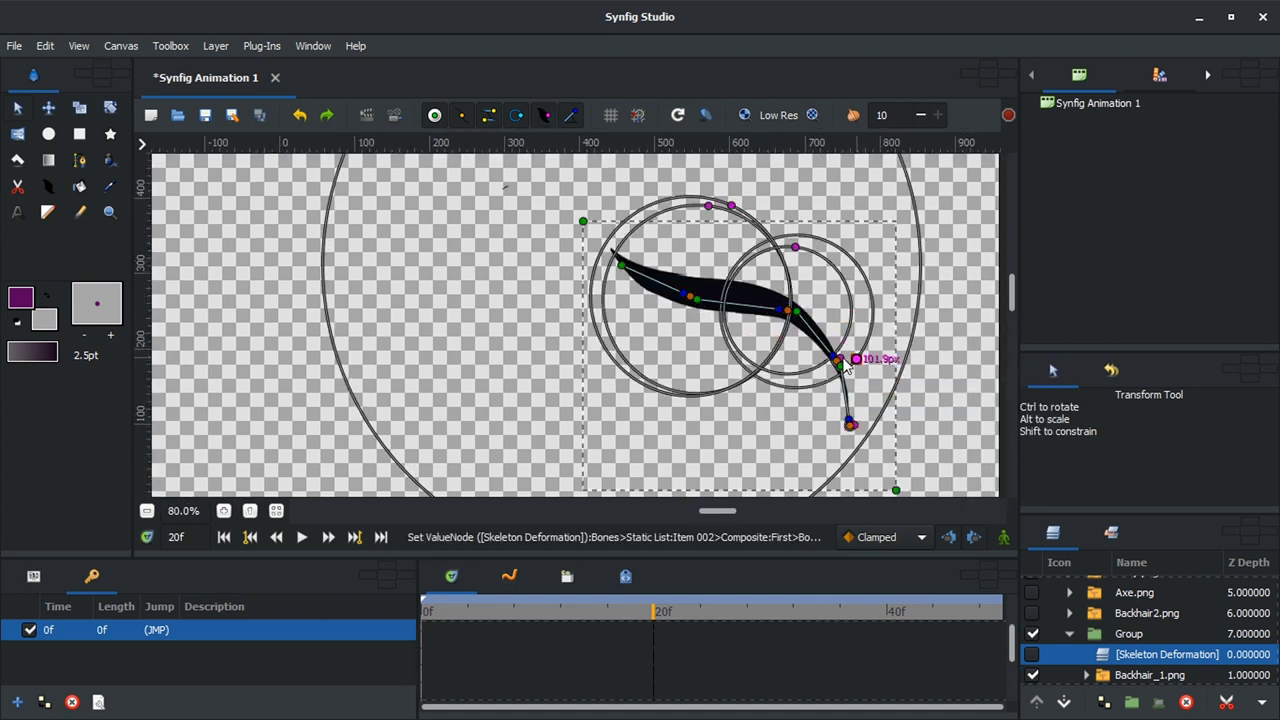
pyautogui.rightClick(1150, 654)
pyautogui.click(1150, 490)
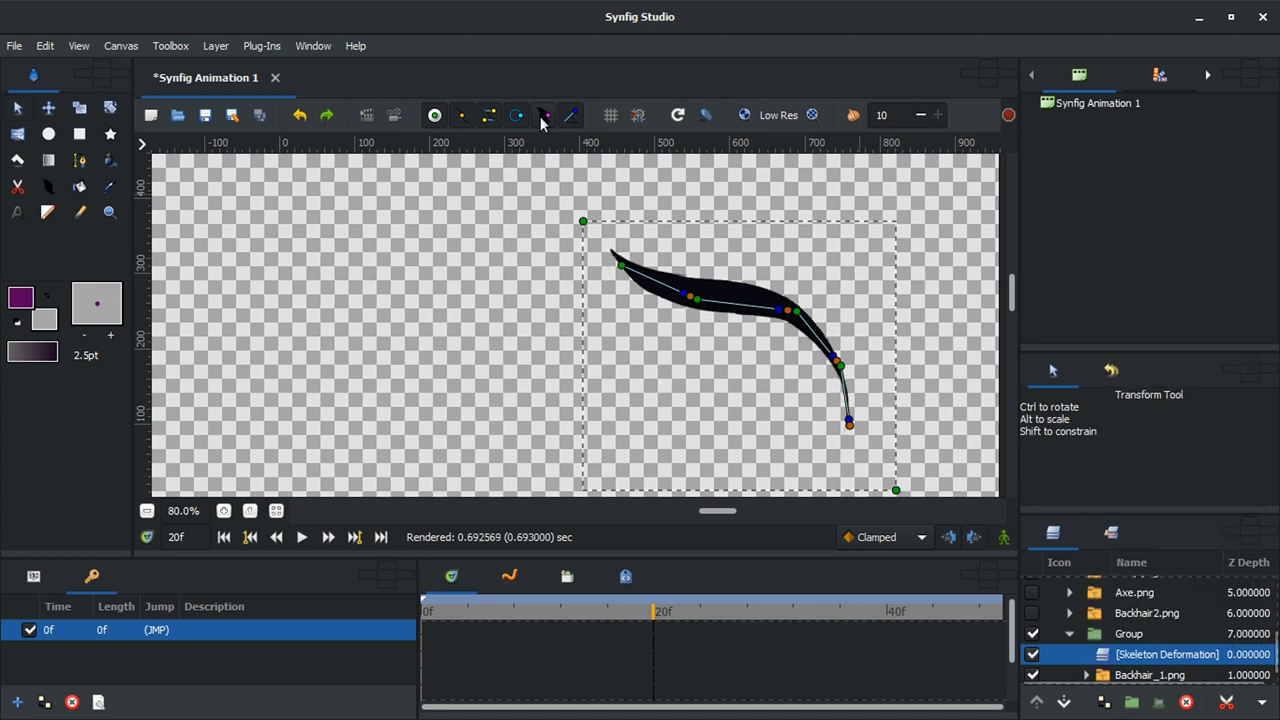
# Step: Save the animation as marcelyn.sifz
pyautogui.hotkey('ctrl', 's')
pyautogui.press('Escape')
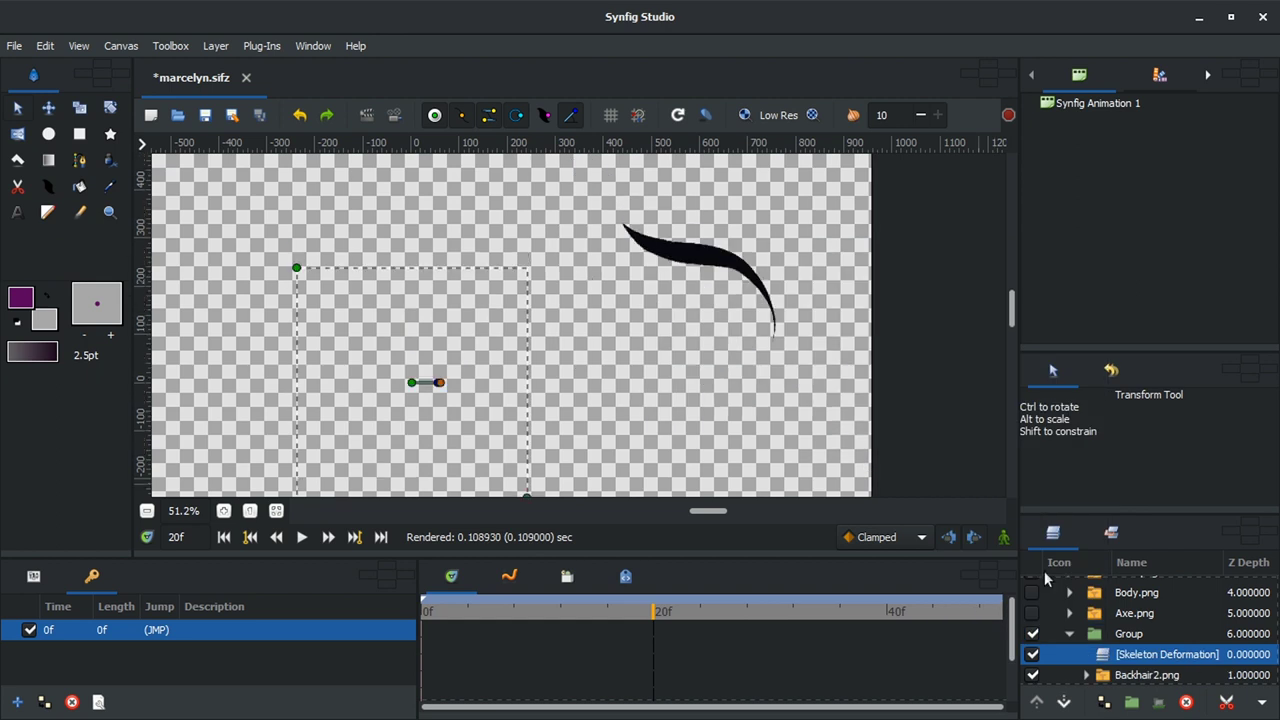
# Step: Rig Backhair2.png with a five-bone chain from the head to the ponytail tip, with influence areas sized to the hair
pyautogui.click(1032, 654)
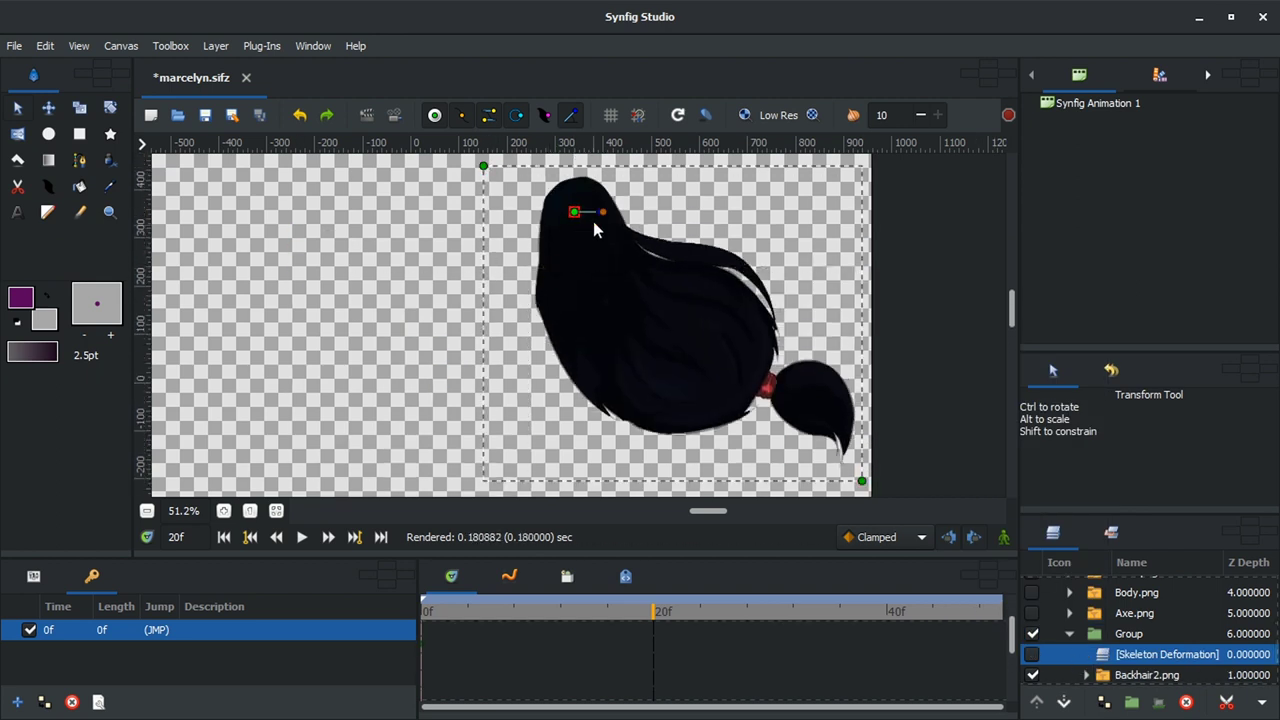
pyautogui.rightClick(672, 350)
pyautogui.moveTo(605, 290); pyautogui.dragTo(894, 465)
pyautogui.click(757, 406)
pyautogui.rightClick(730, 372)
pyautogui.click(790, 428)
pyautogui.moveTo(686, 343); pyautogui.dragTo(813, 399)
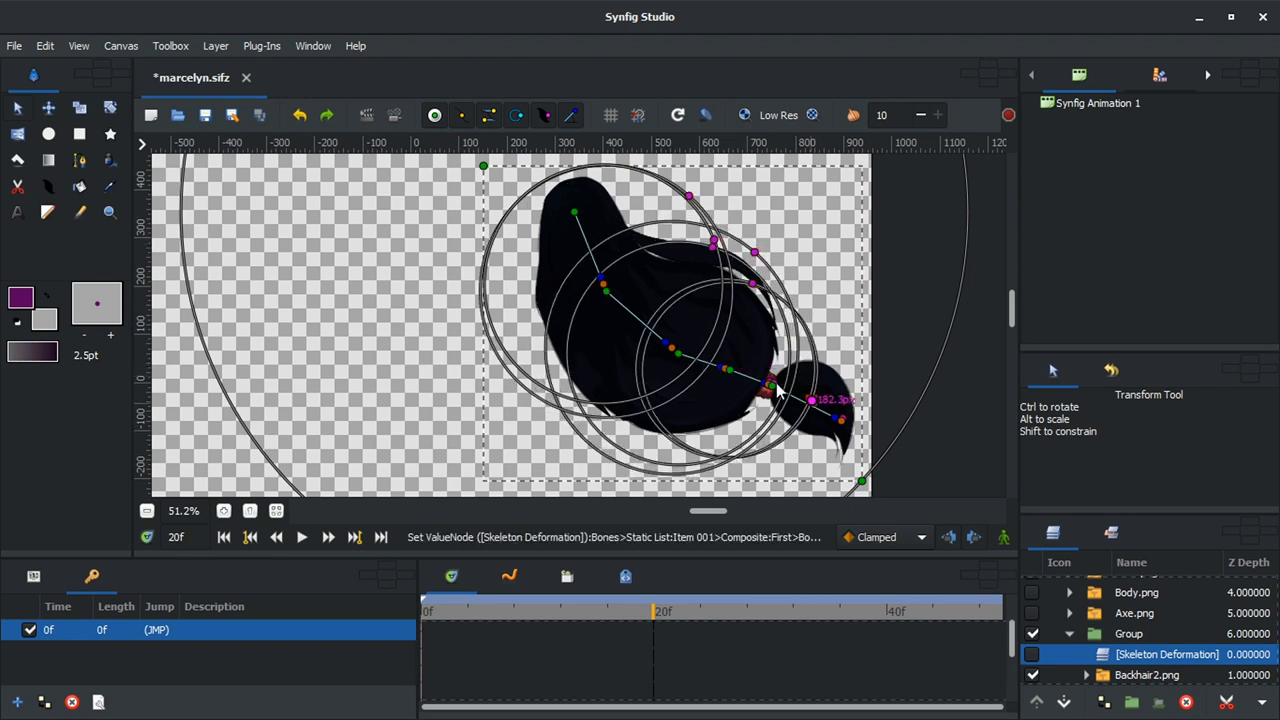
pyautogui.rightClick(1167, 654)
pyautogui.press('Escape')
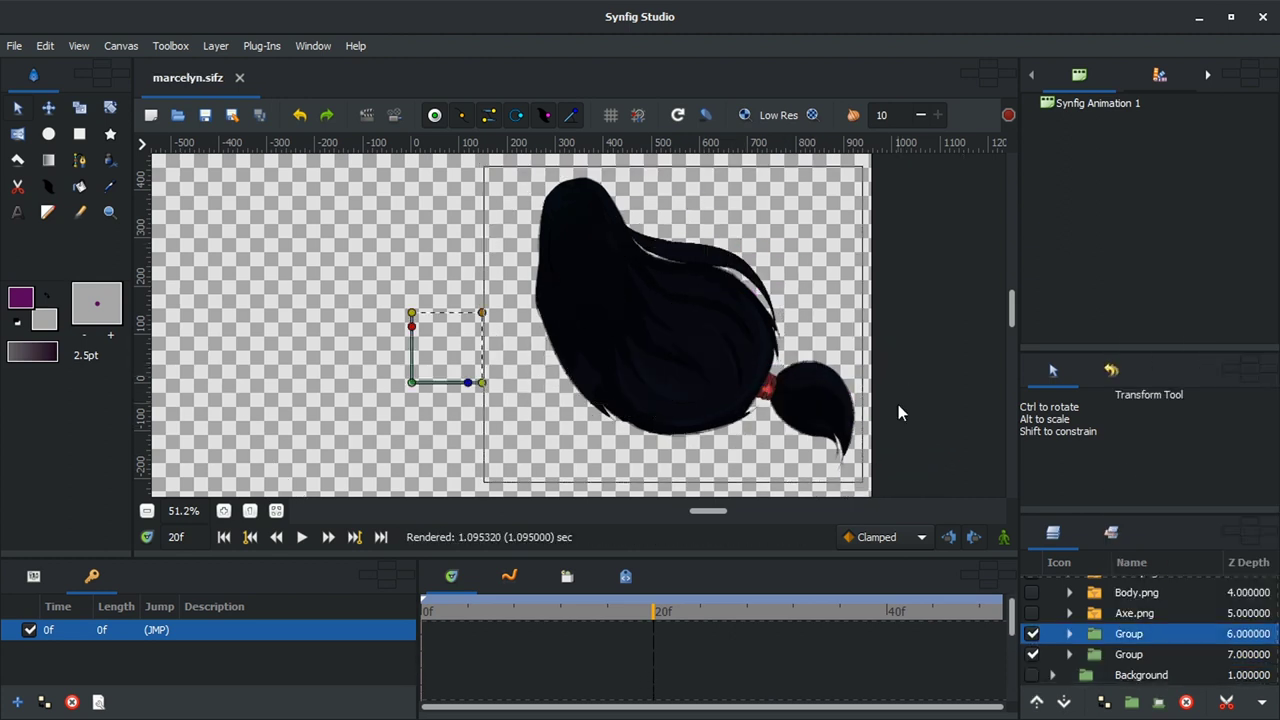
# Step: Make the Axe.png layer visible and put it in a group named Axe
pyautogui.click(1160, 75)
pyautogui.click(1032, 613)
pyautogui.click(1135, 613)
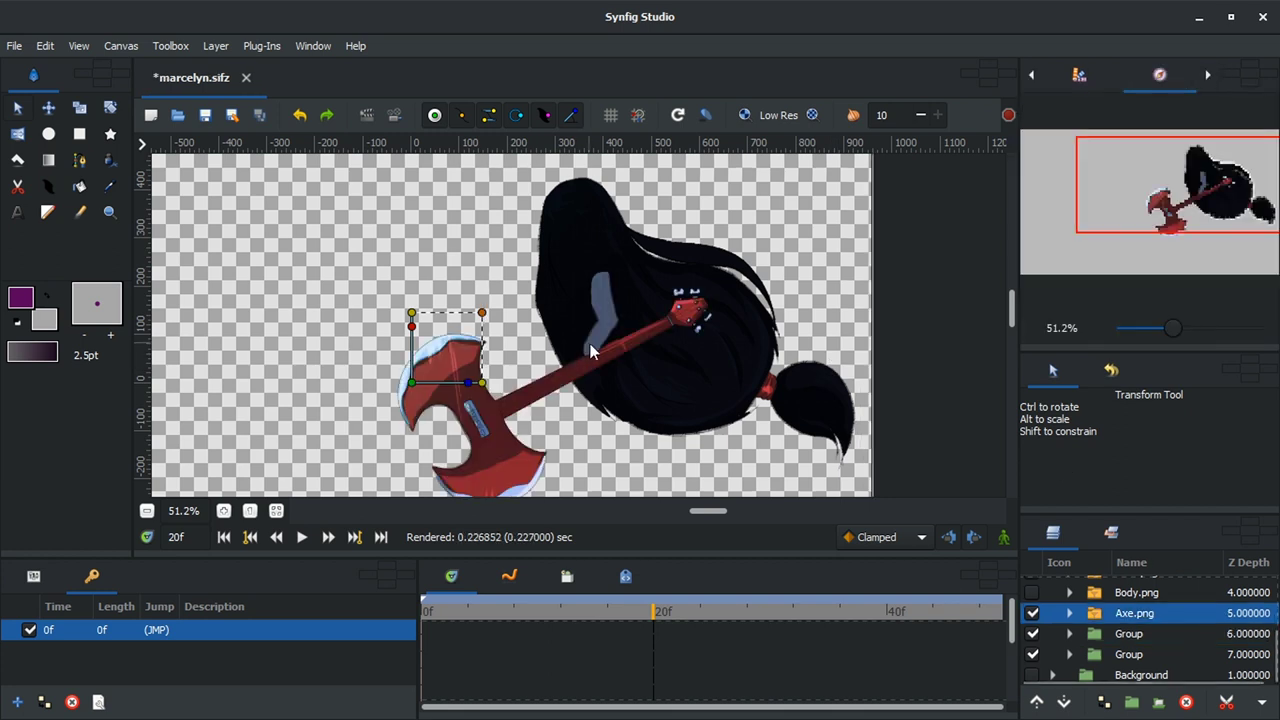
pyautogui.click(1131, 702)
pyautogui.click(1140, 625)
pyautogui.doubleClick(1128, 613)
pyautogui.write('Axe')
pyautogui.press('Return')
# Step: Add a Skeleton Deformation layer to the Axe group and fit its deformation grid around the arm and axe
pyautogui.rightClick(1128, 613)
pyautogui.moveTo(986, 211)
pyautogui.moveTo(882, 238)
pyautogui.click(740, 303)
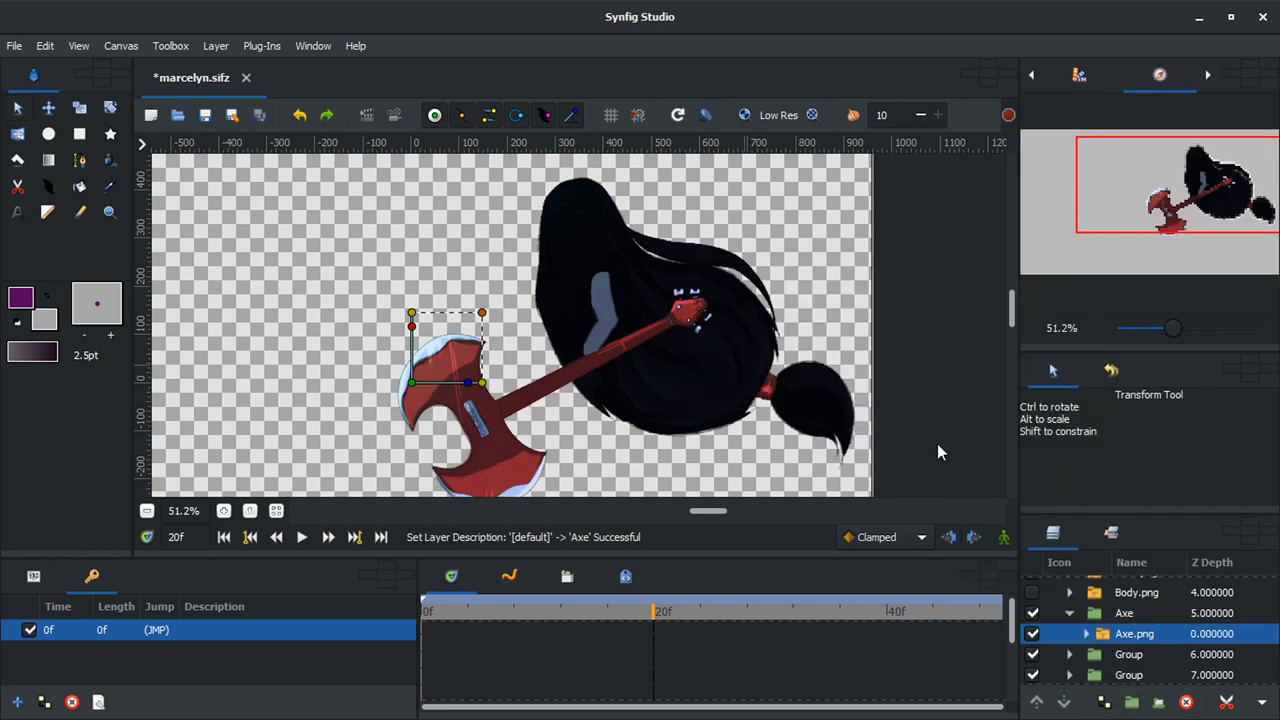
pyautogui.moveTo(527, 494); pyautogui.dragTo(755, 493)
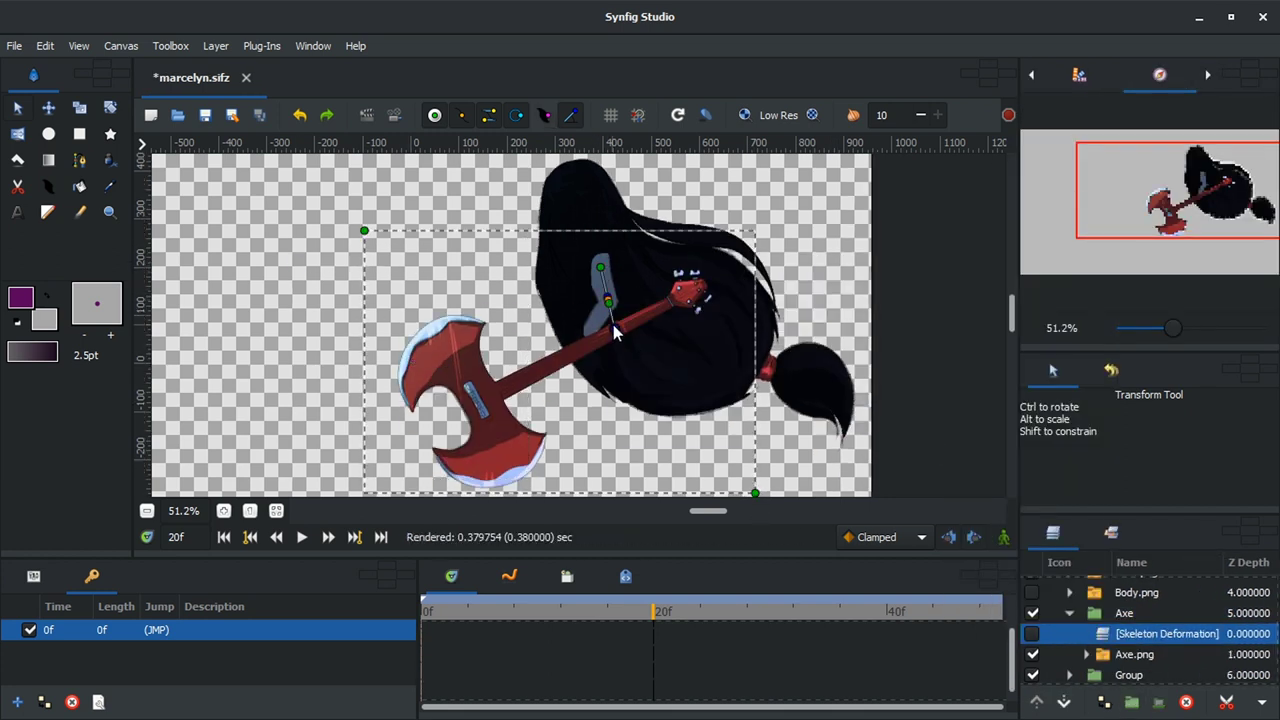
# Step: Build bones down the arm and out to both ends of the axe, and size their influence areas
pyautogui.rightClick(588, 340)
pyautogui.click(651, 403)
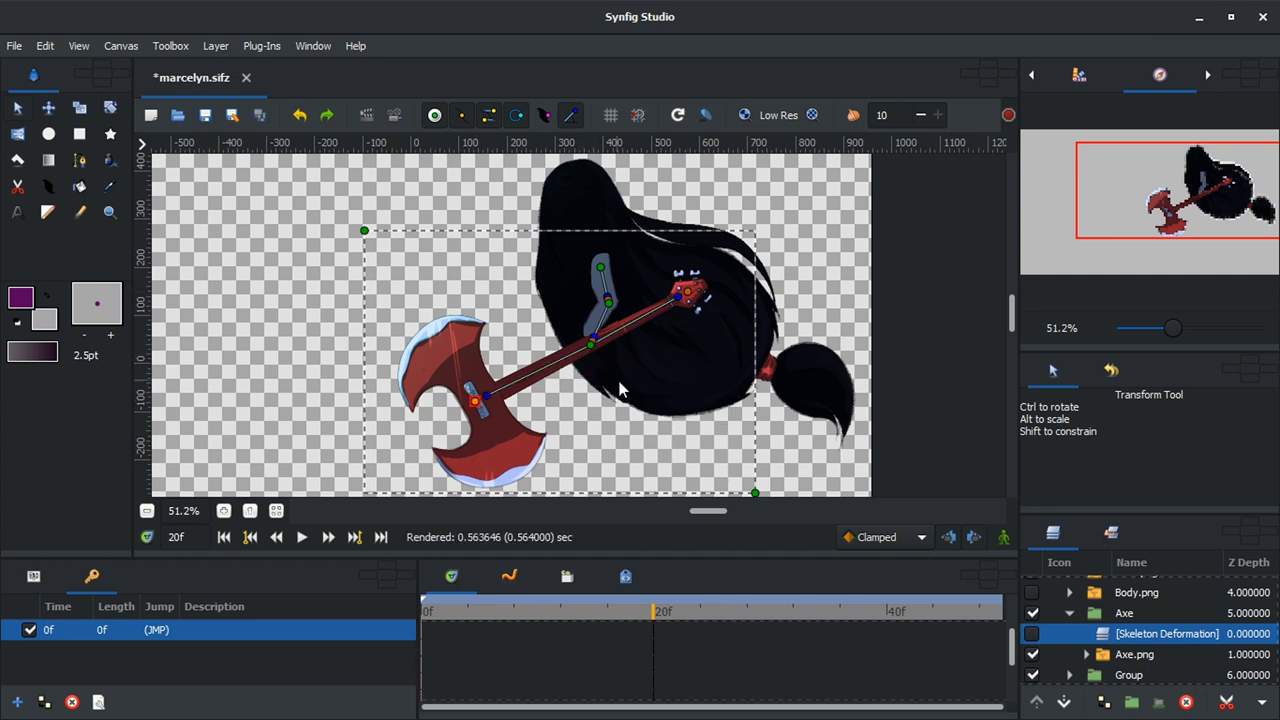
pyautogui.scroll(-1, 745, 333)
pyautogui.moveTo(630, 284); pyautogui.dragTo(622, 270)
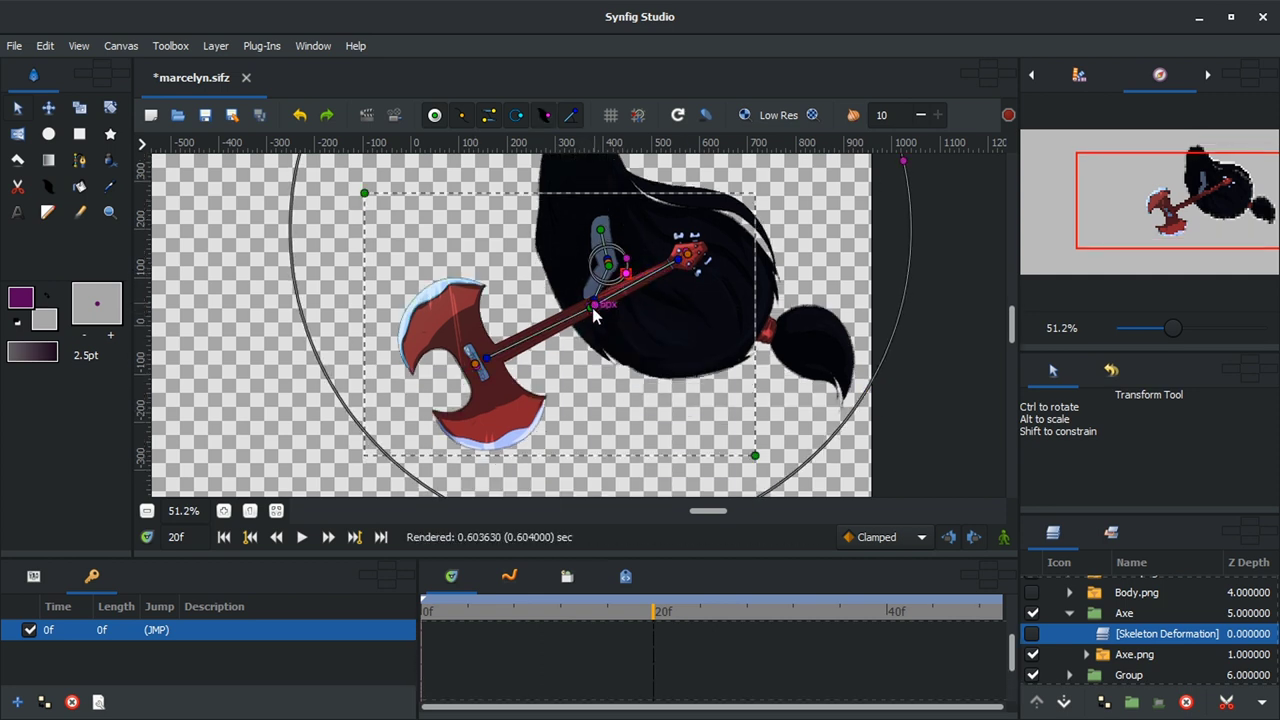
pyautogui.click(594, 326)
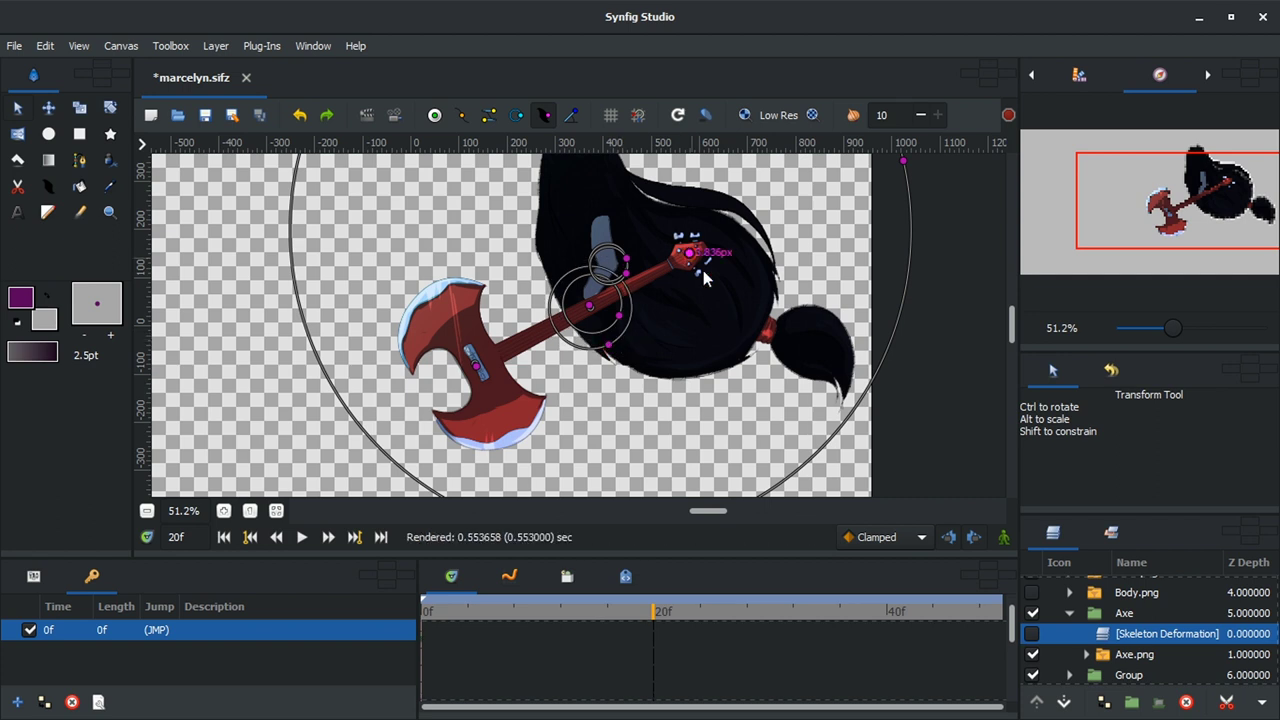
pyautogui.click(571, 114)
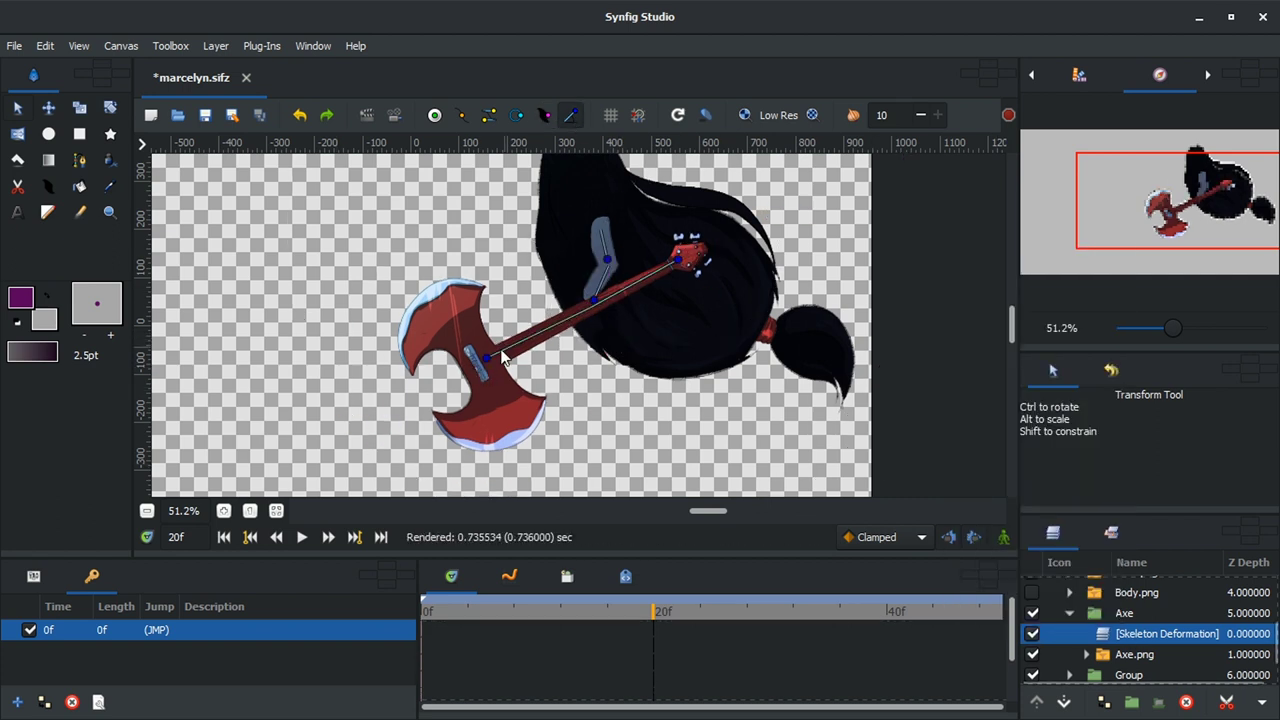
# Step: Make Body.png visible, group it, and add a Skeleton Deformation layer to the group
pyautogui.click(1069, 613)
pyautogui.click(1032, 592)
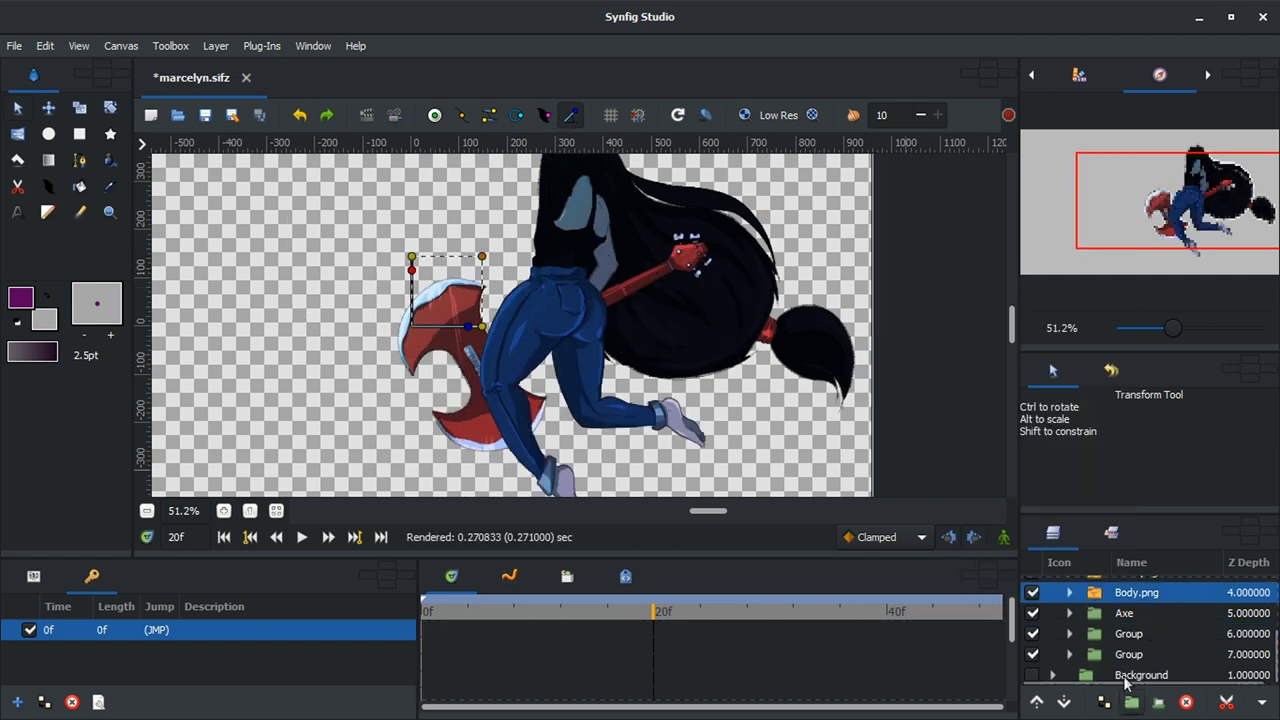
pyautogui.click(1071, 595)
pyautogui.rightClick(1071, 595)
pyautogui.click(1069, 592)
# Step: Fit the body's deformation grid around the figure and place the root bone on the upper torso
pyautogui.scroll(-2, 424, 415)
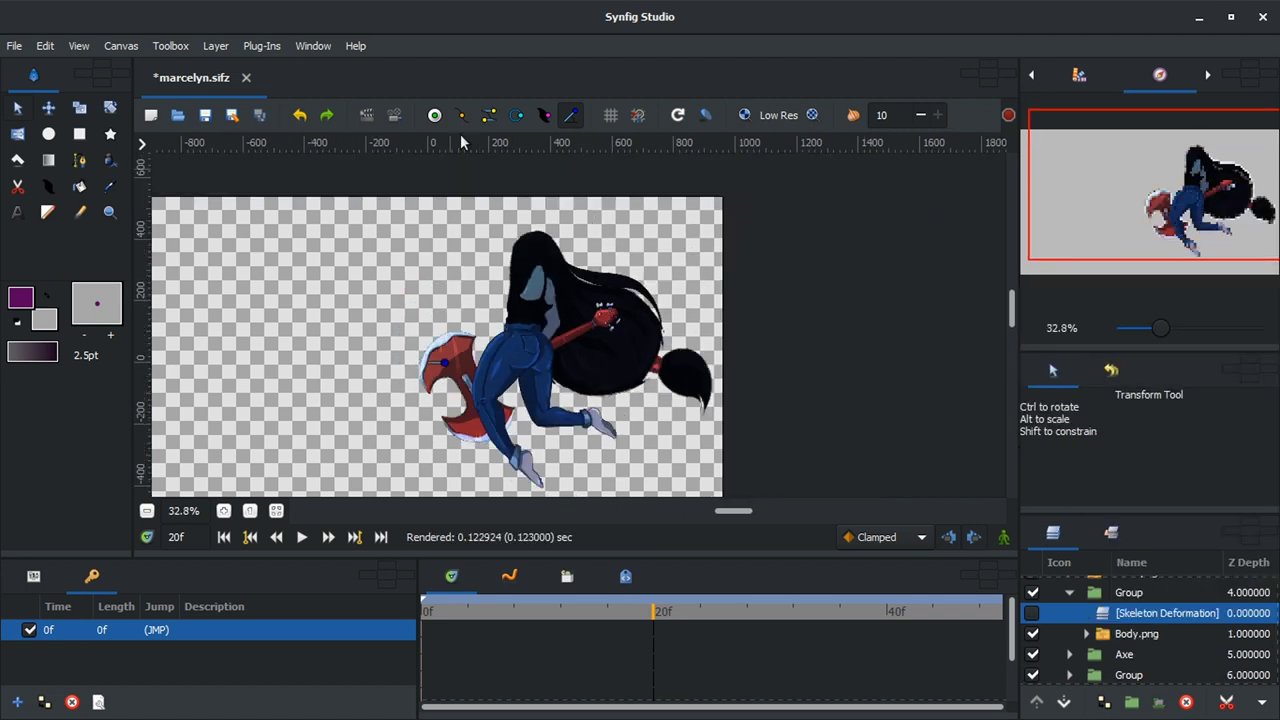
pyautogui.moveTo(478, 253); pyautogui.dragTo(467, 250)
pyautogui.moveTo(503, 436); pyautogui.dragTo(625, 493)
pyautogui.scroll(2, 521, 335)
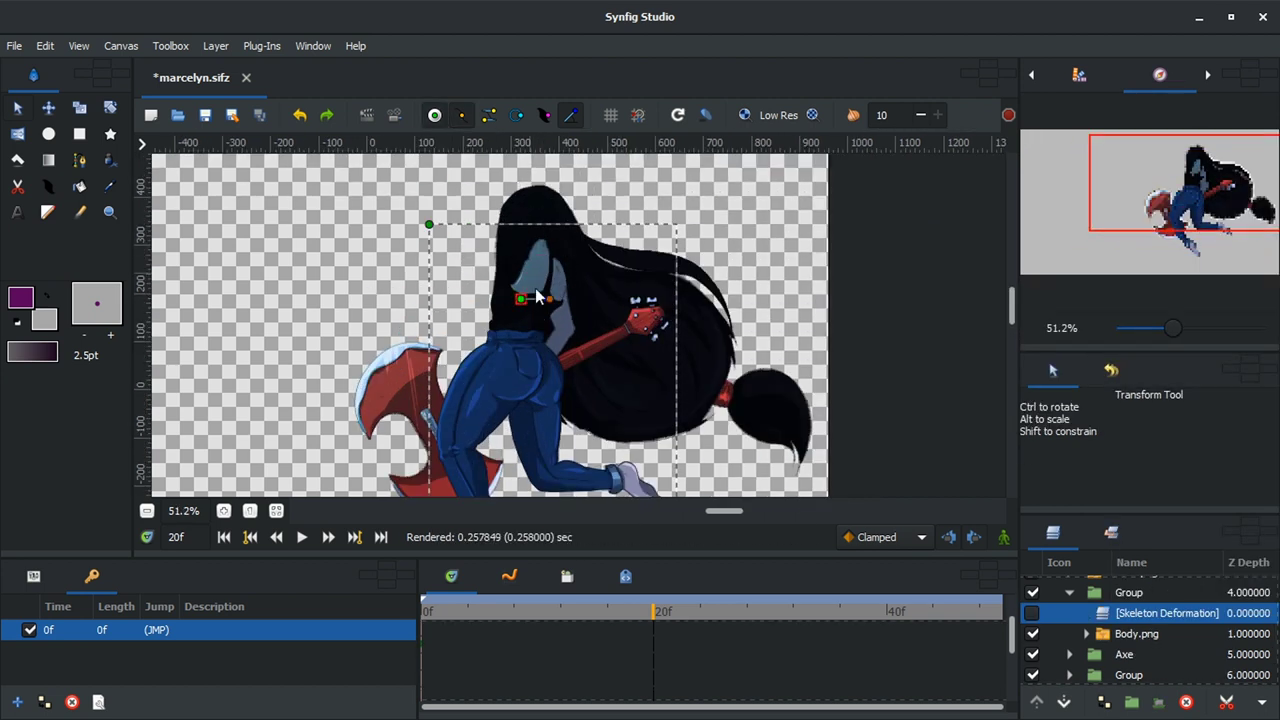
# Step: Build the body skeleton with bones down the torso and through the thigh, shin and foot of both legs
pyautogui.click(528, 313)
pyautogui.scroll(-3, 528, 313)
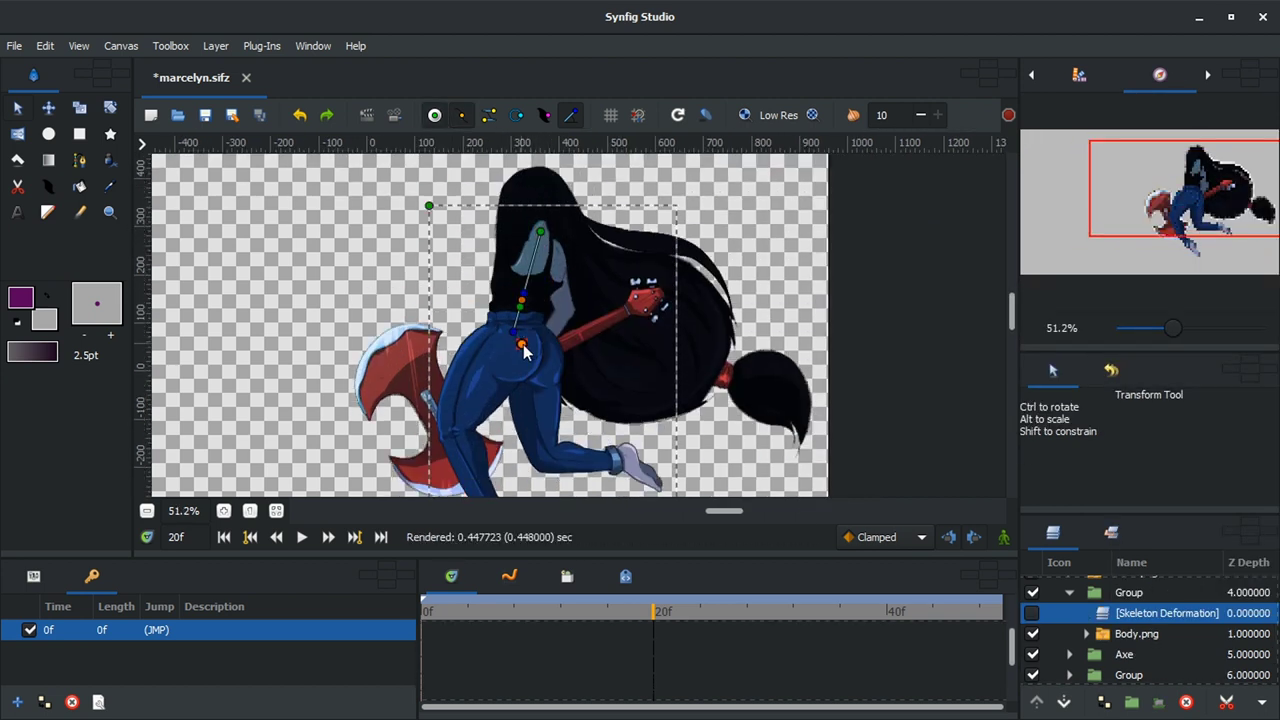
pyautogui.scroll(-1, 558, 410)
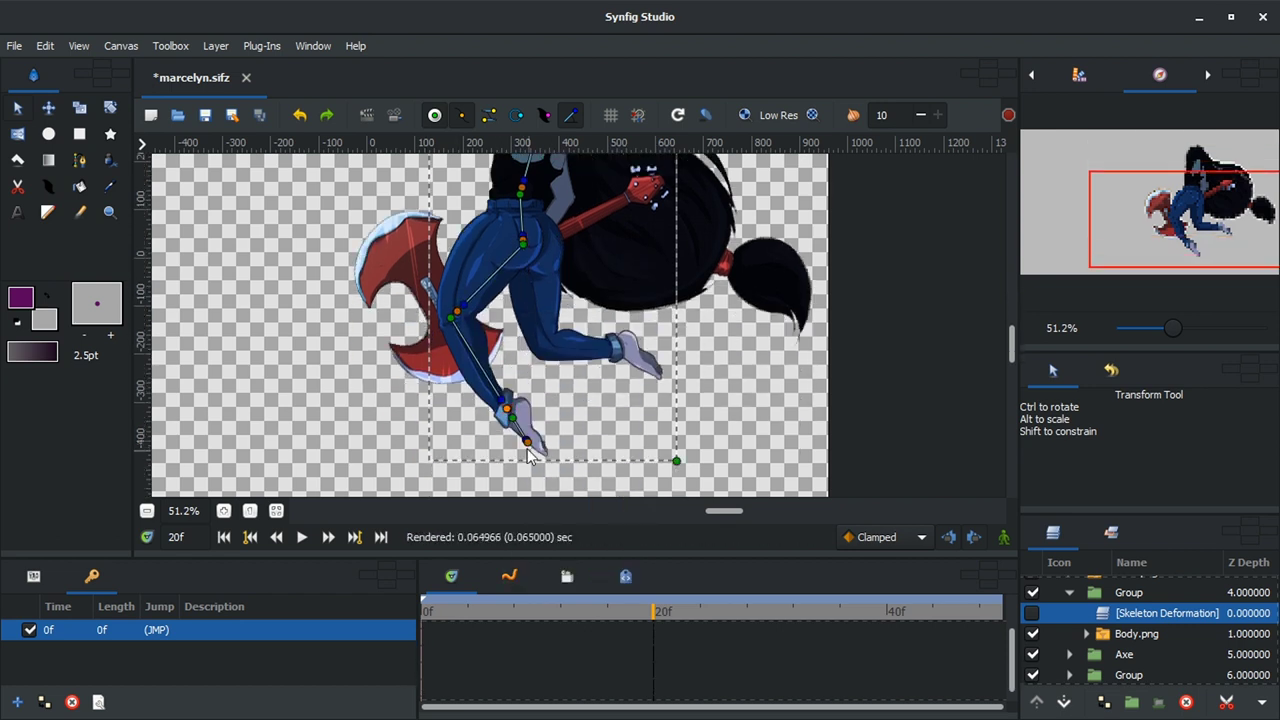
pyautogui.moveTo(507, 408); pyautogui.dragTo(537, 444)
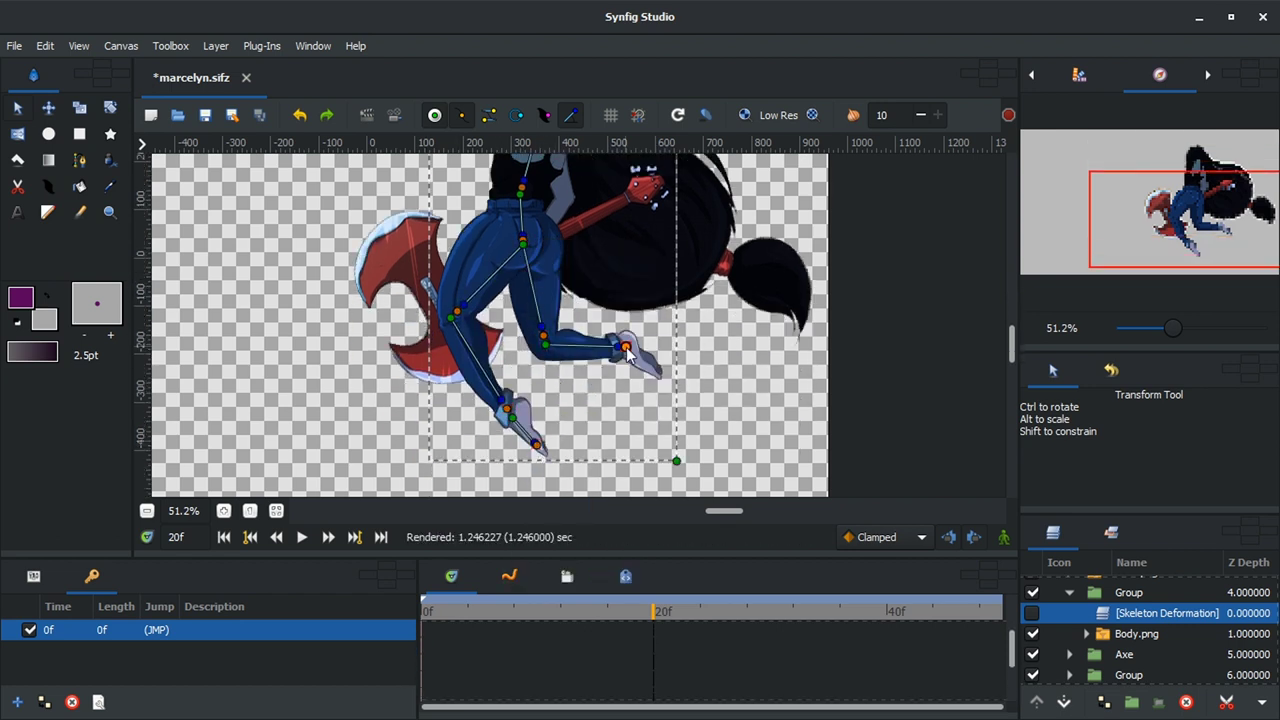
pyautogui.scroll(2, 740, 350)
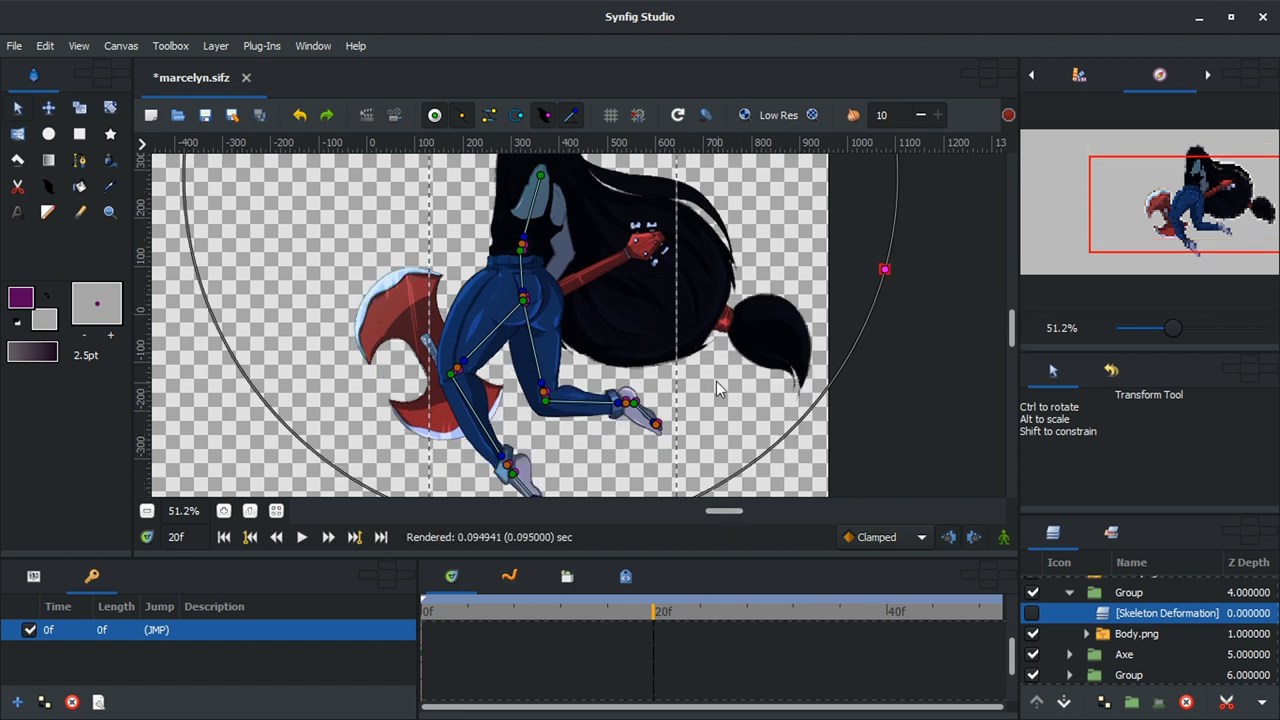
# Step: Size the influence areas of the torso, leg and foot bones, and enable the body's Skeleton Deformation layer
pyautogui.moveTo(560, 270); pyautogui.dragTo(646, 380)
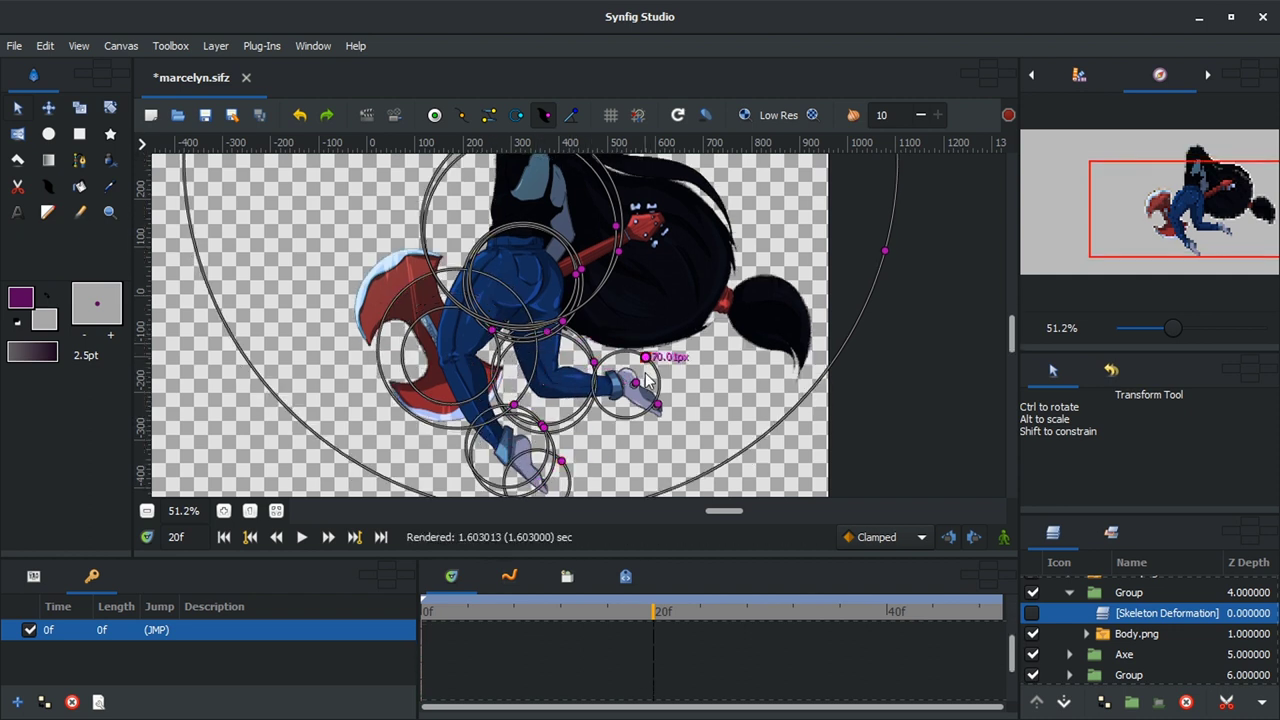
pyautogui.rightClick(1140, 612)
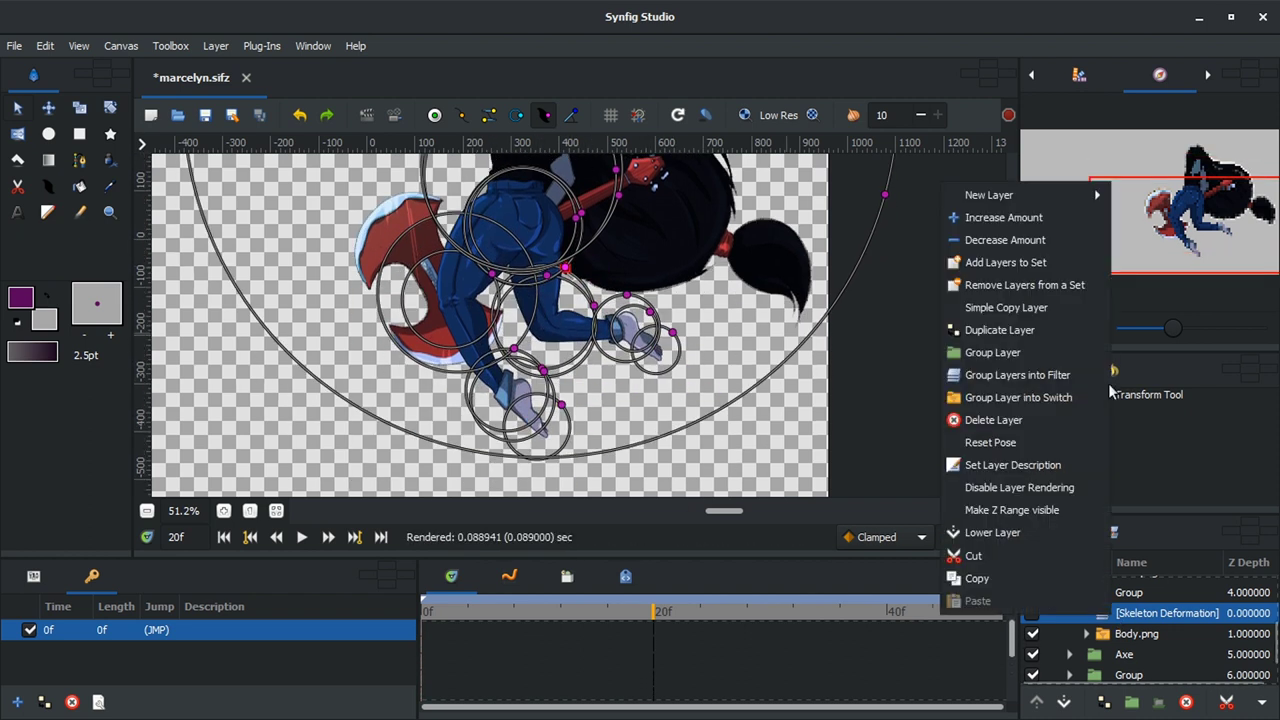
pyautogui.press('Escape')
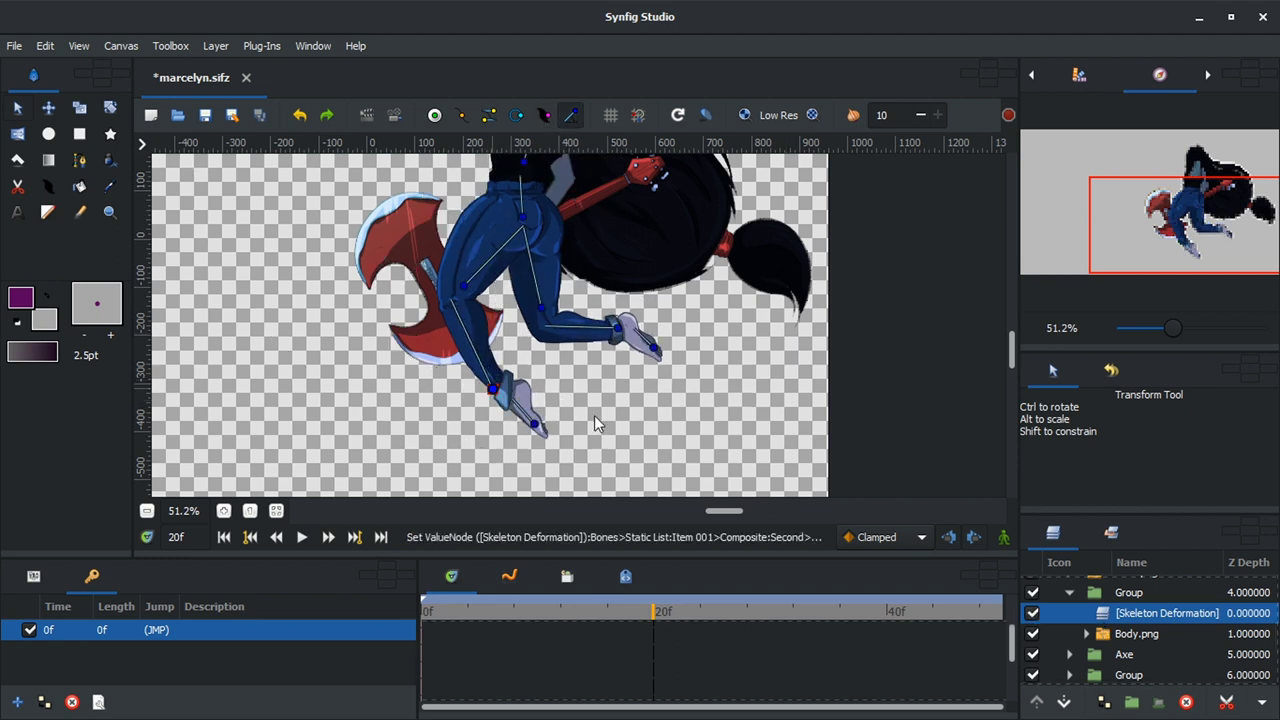
# Step: Make Face.png visible, group it, and add a Skeleton Deformation layer to the group
pyautogui.click(1035, 598)
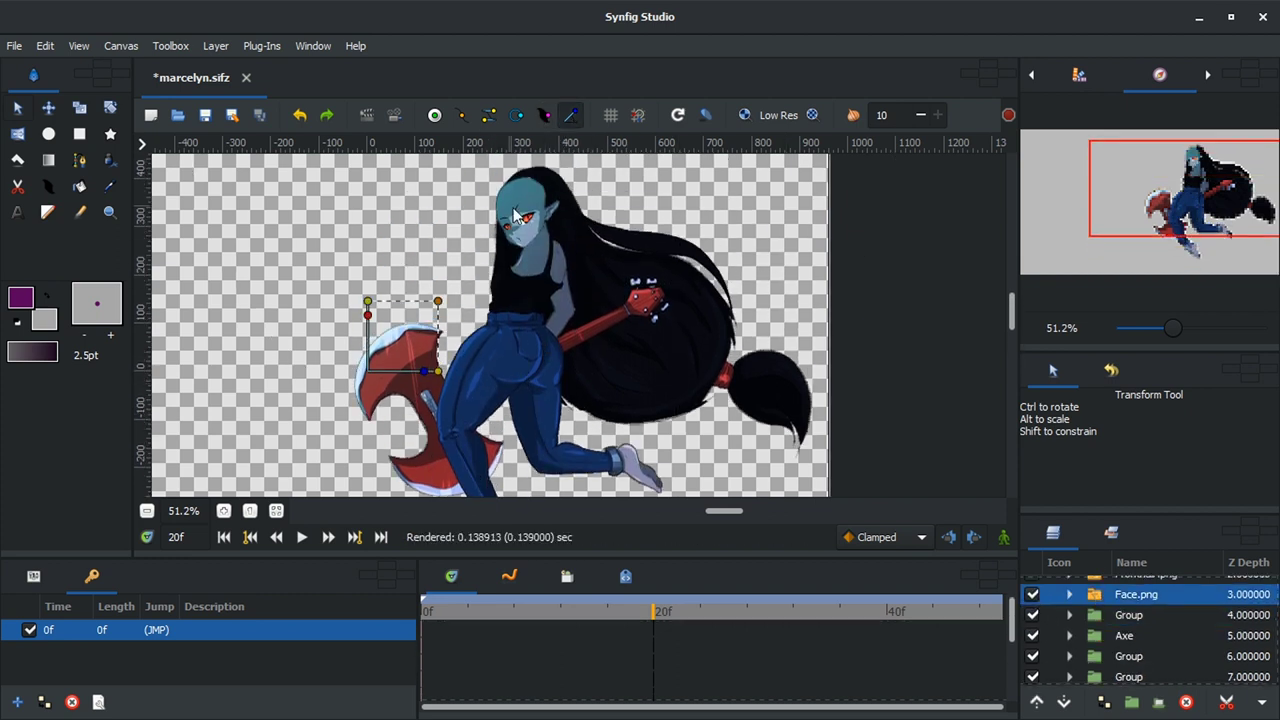
pyautogui.press('=')
pyautogui.press('=')
pyautogui.press('=')
pyautogui.press('=')
pyautogui.click(1131, 702)
pyautogui.rightClick(1112, 614)
pyautogui.moveTo(1156, 198)
pyautogui.moveTo(997, 227)
pyautogui.click(907, 288)
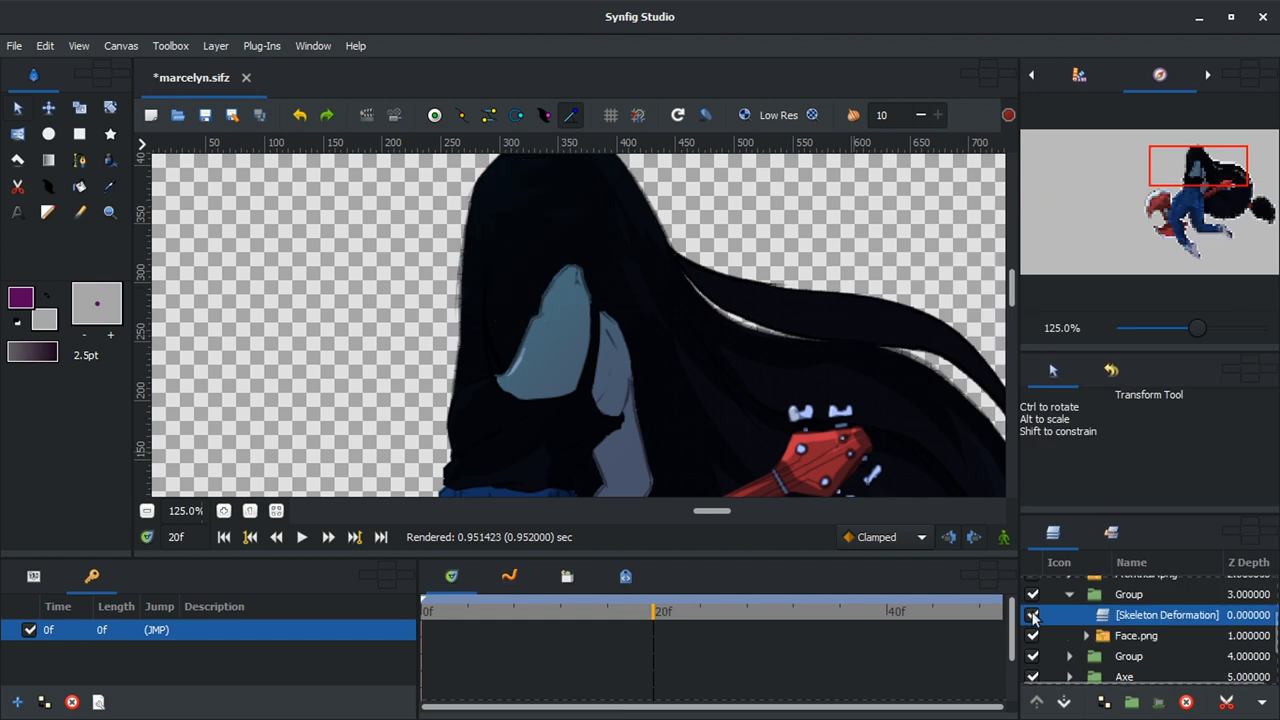
# Step: Disable the face's Skeleton Deformation layer, fit its grid around the head, and place the root bone on the forehead
pyautogui.press('-')
pyautogui.press('-')
pyautogui.press('-')
pyautogui.press('-')
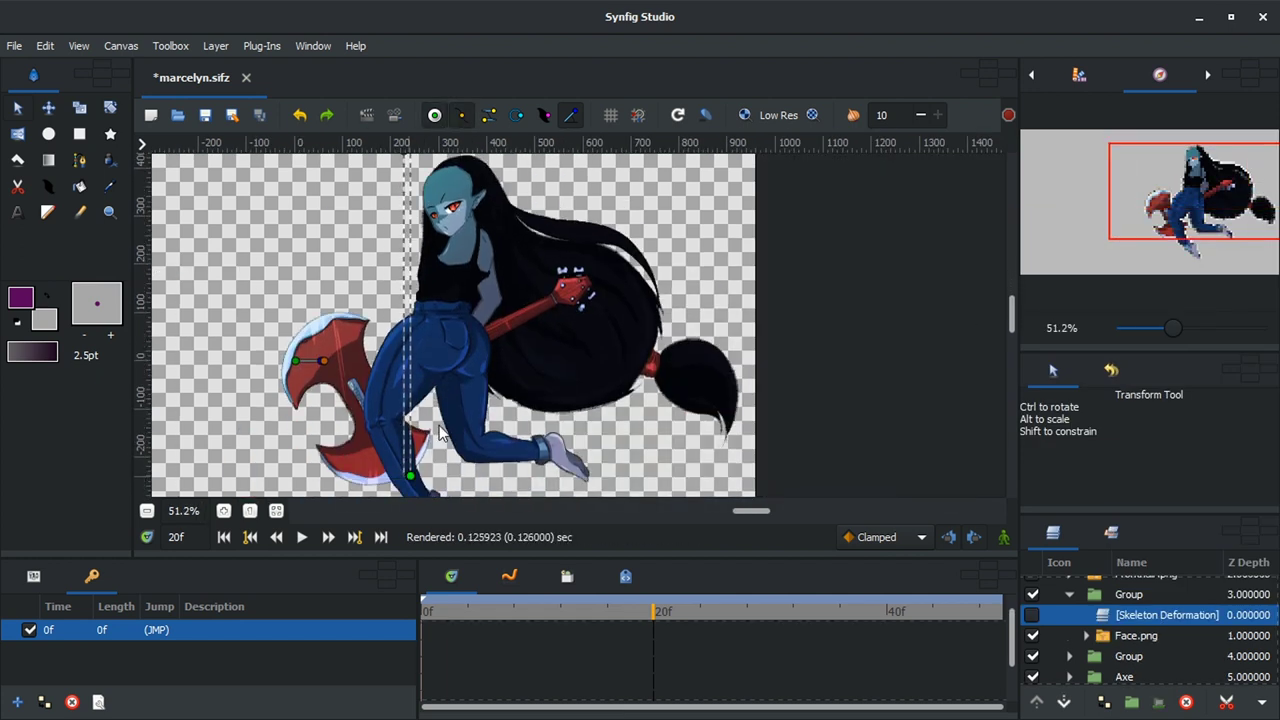
pyautogui.press('=')
pyautogui.press('=')
pyautogui.moveTo(514, 349); pyautogui.dragTo(443, 198)
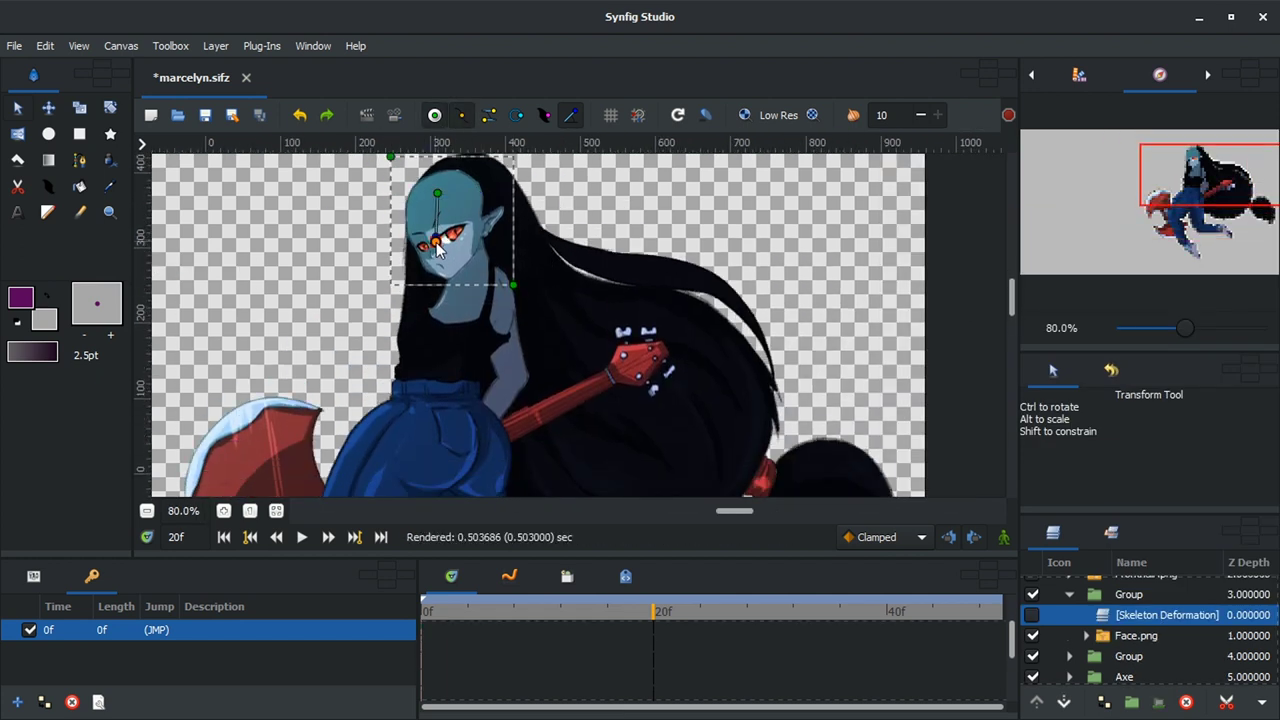
# Step: Add child bones to the face's root bone, extending from the middle of the face
pyautogui.rightClick(477, 238)
pyautogui.click(516, 283)
pyautogui.click(455, 273)
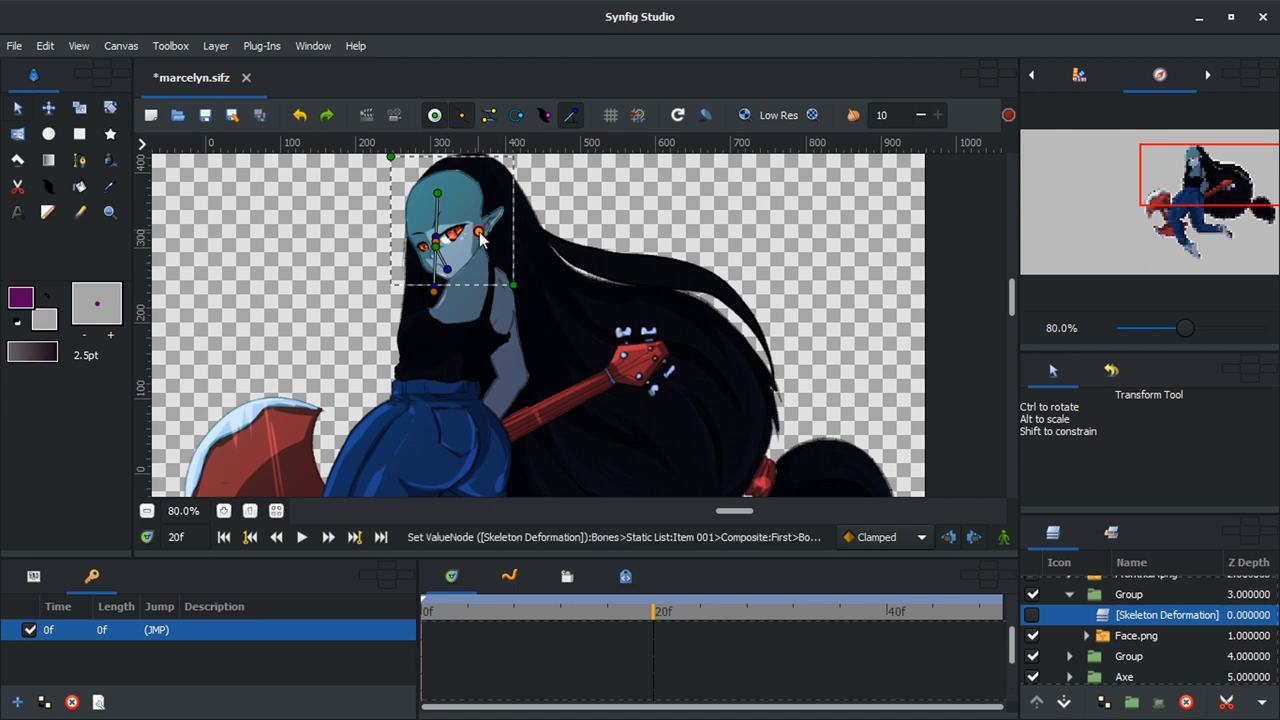
# Step: Size the influence areas of the face bones and enable the face's Skeleton Deformation layer
pyautogui.scroll(1, 546, 200)
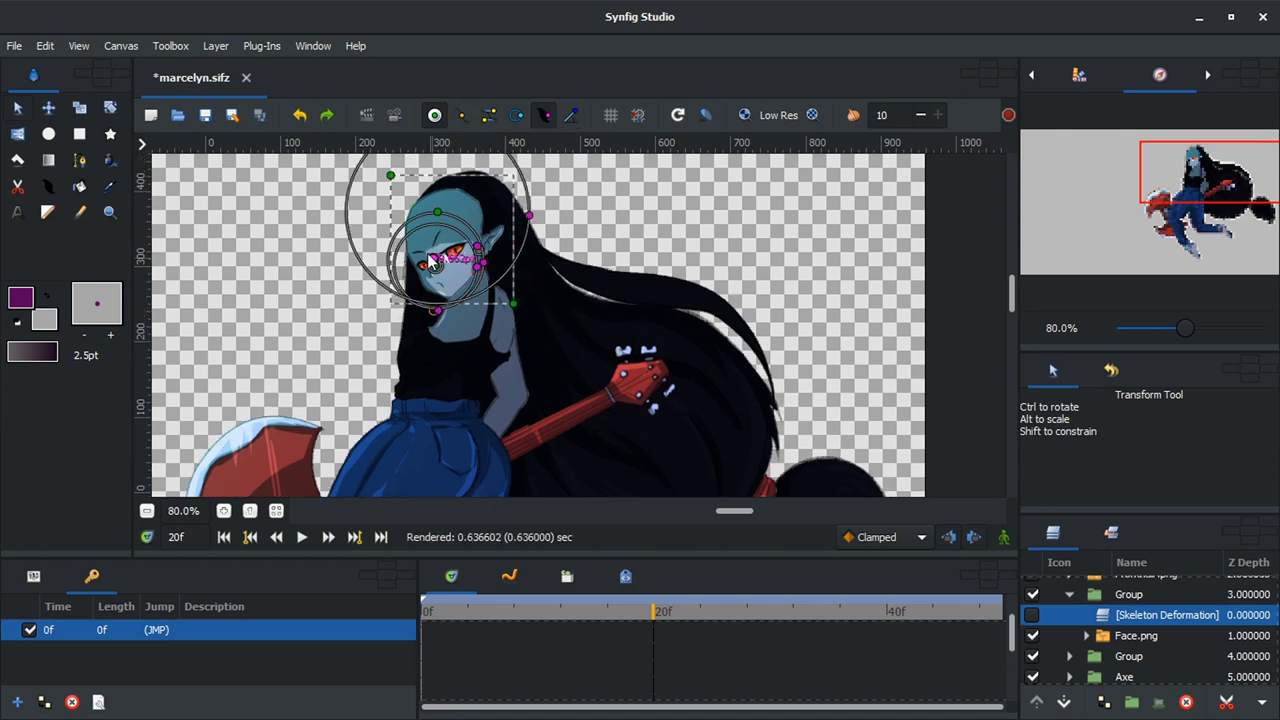
pyautogui.click(432, 262)
pyautogui.rightClick(1114, 614)
pyautogui.click(1033, 615)
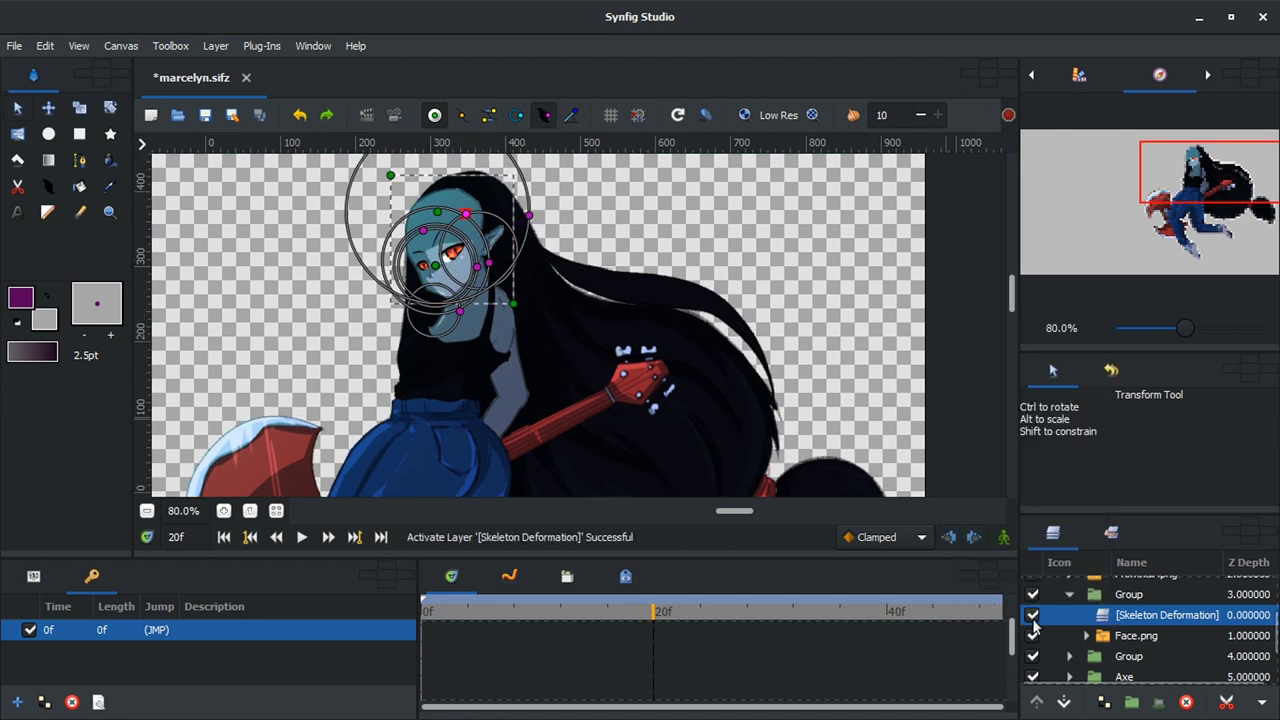
# Step: Collapse the face group and make the Fronthair.png layer visible
pyautogui.scroll(1, 1140, 630)
pyautogui.click(1069, 638)
pyautogui.click(1146, 617)
pyautogui.scroll(2, 415, 237)
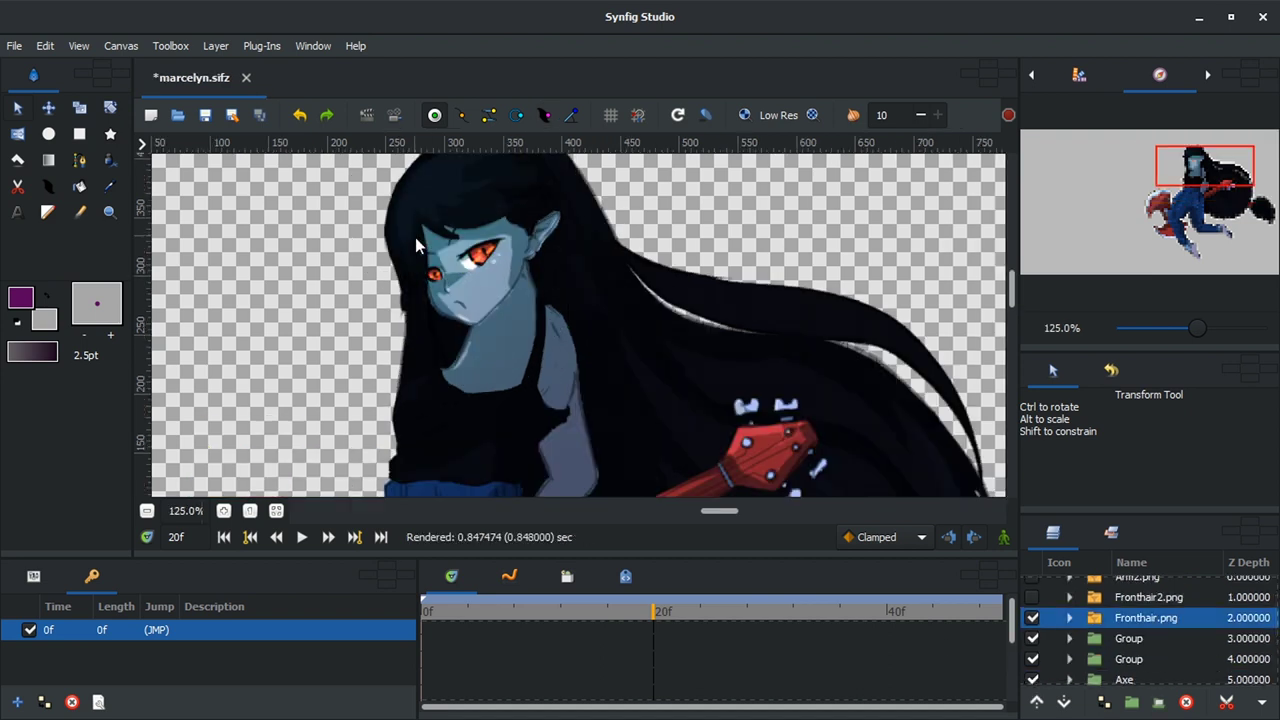
# Step: Temporarily hide the large back hair group to examine the shape of the front hair
pyautogui.scroll(-2, 1140, 630)
pyautogui.click(1128, 654)
pyautogui.click(1032, 634)
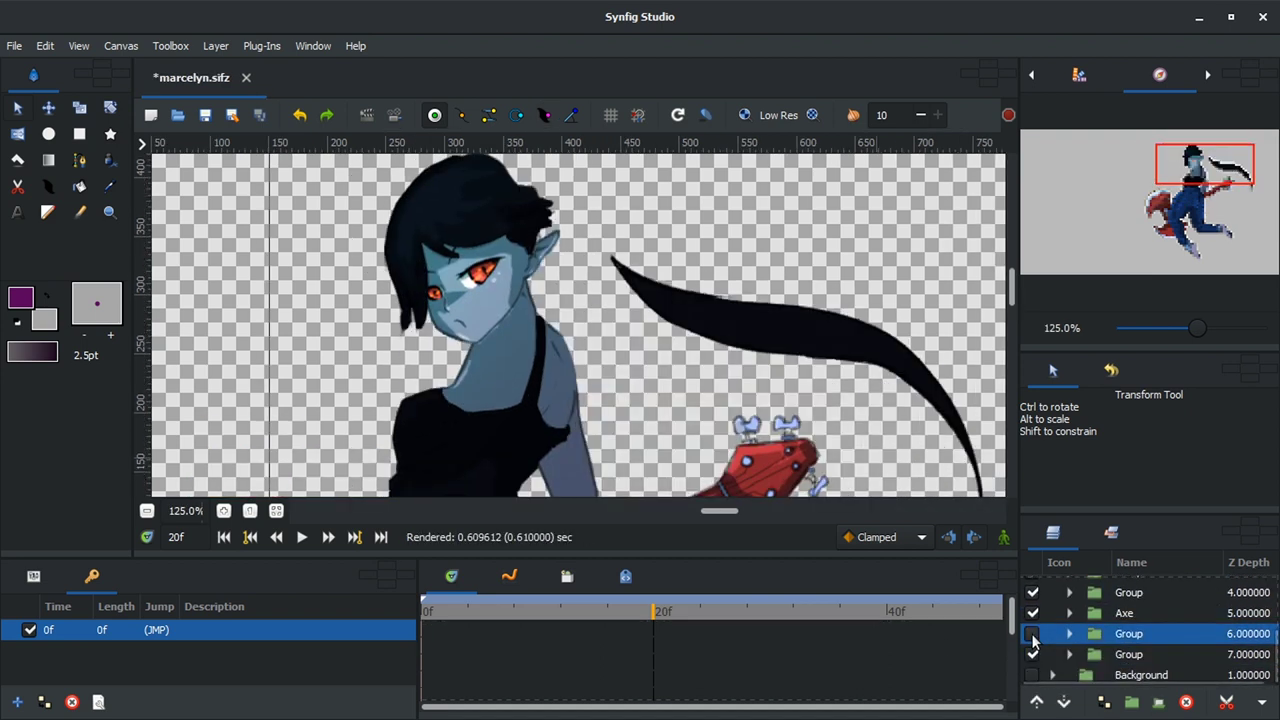
pyautogui.click(1032, 634)
# Step: Put the Fronthair.png layer in its own group
pyautogui.scroll(2, 1140, 630)
pyautogui.click(1146, 624)
pyautogui.rightClick(1146, 624)
pyautogui.click(1014, 411)
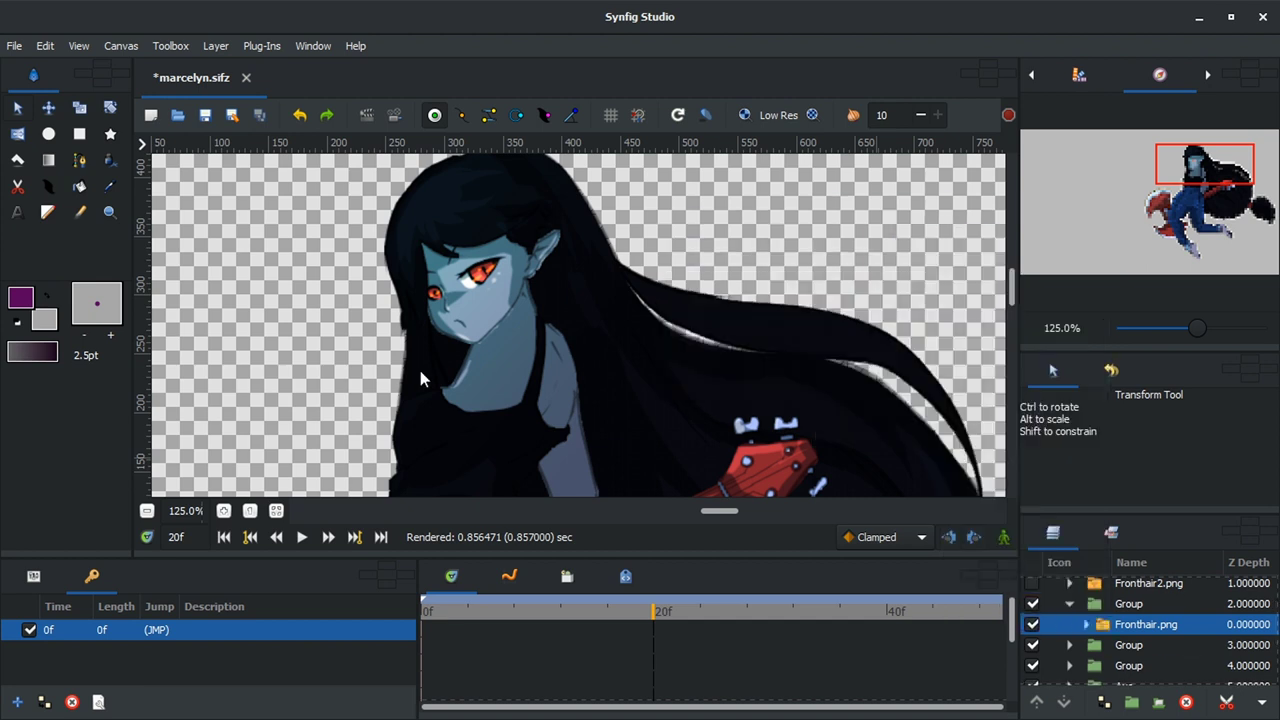
# Step: Add a Skeleton Deformation layer to the front hair group, with its grid fitted around the hair and the root bone on it
pyautogui.scroll(-2, 418, 378)
pyautogui.hscroll(-3, 309, 289)
pyautogui.scroll(-3, 309, 289)
pyautogui.scroll(3, 814, 384)
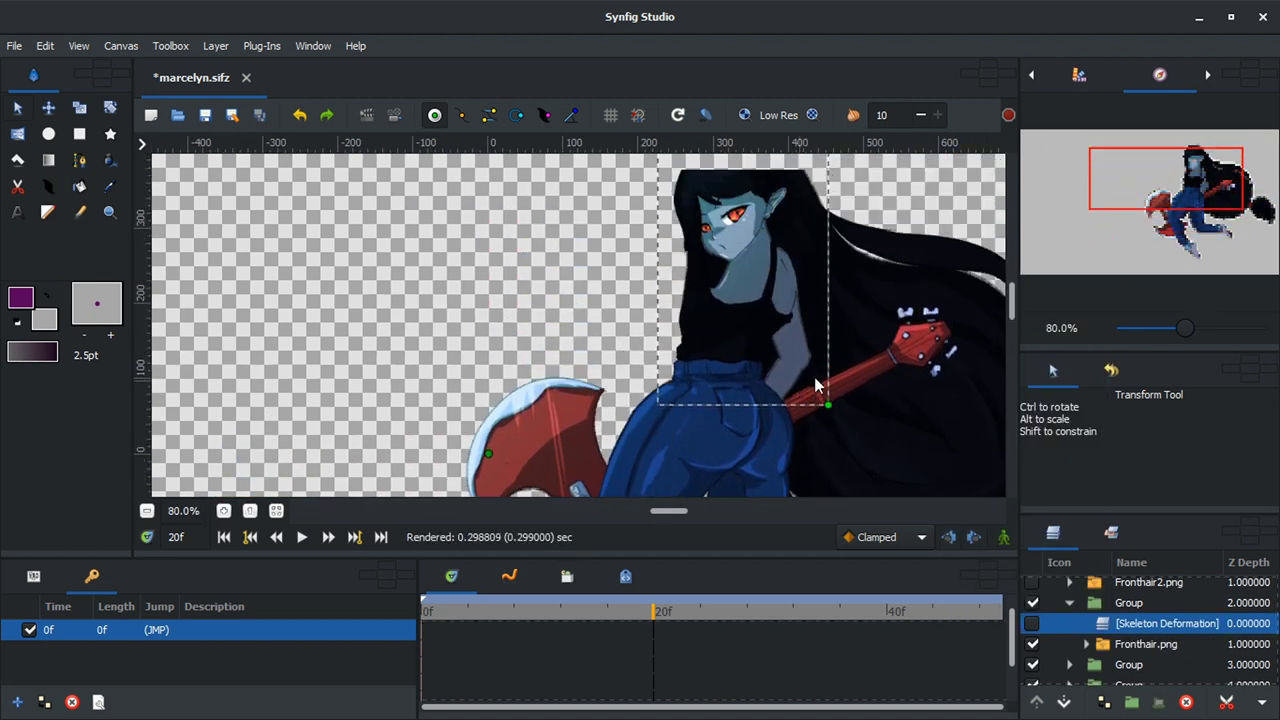
pyautogui.scroll(2, 816, 320)
pyautogui.scroll(1, 745, 245)
pyautogui.click(462, 114)
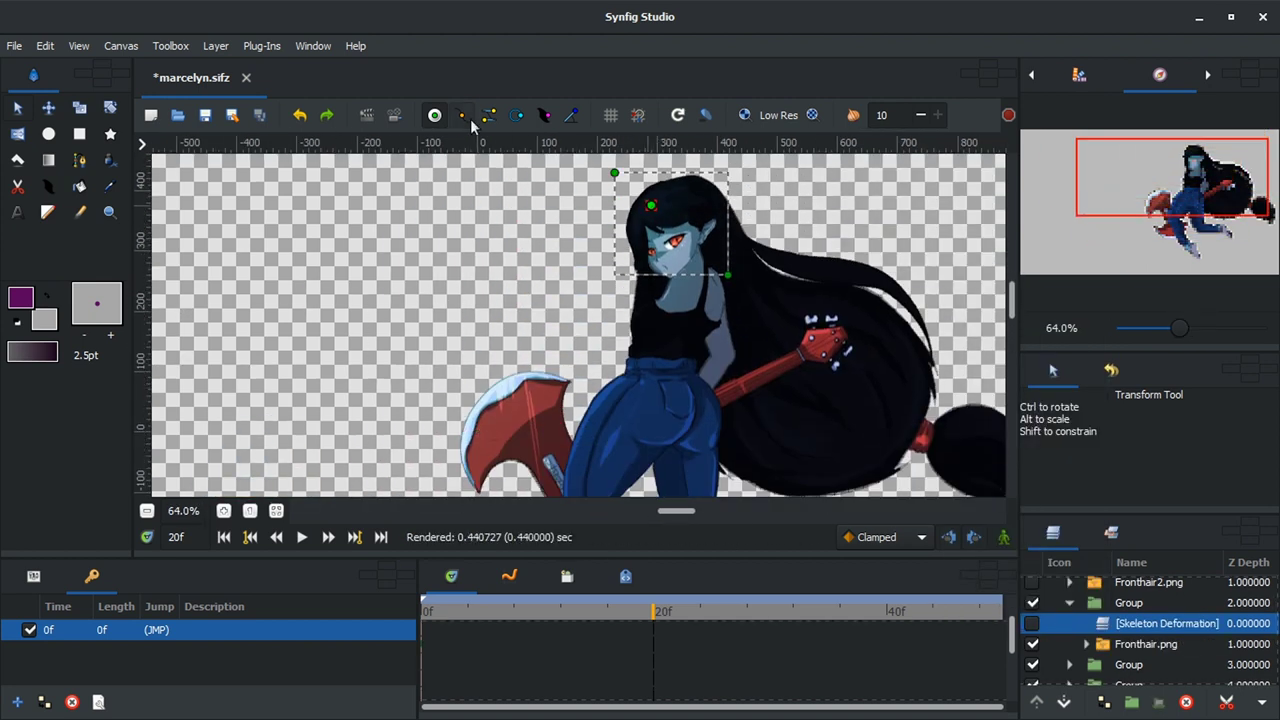
# Step: Complete and activate the front hair skeleton, with child bones along both sides of the fringe and influence widths fitted to the hair
pyautogui.hotkey('ctrl', '6')
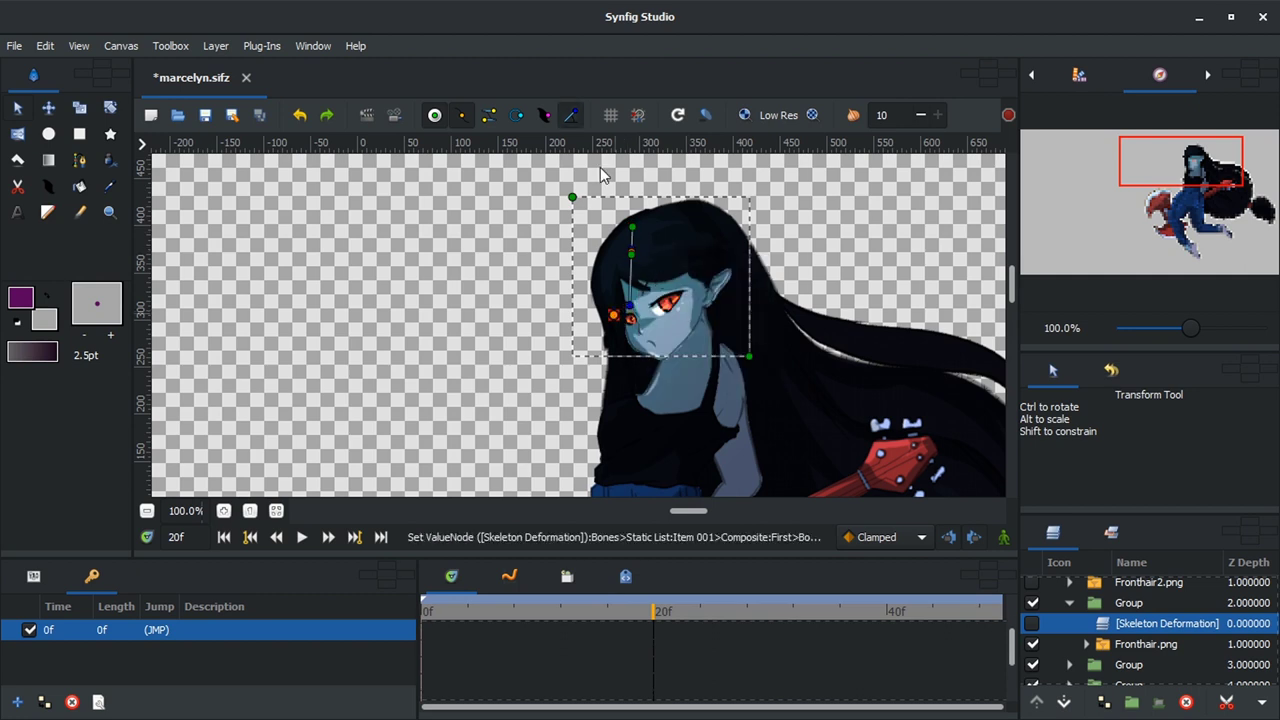
pyautogui.click(633, 228)
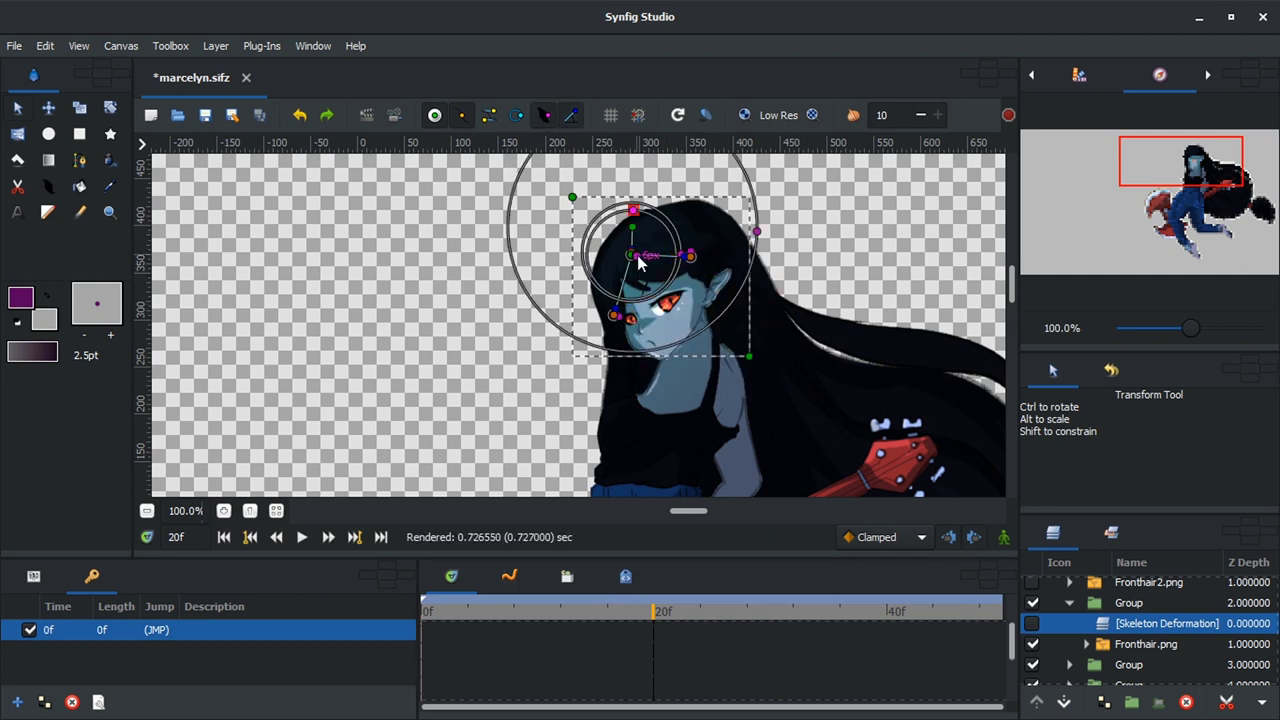
pyautogui.rightClick(1165, 623)
pyautogui.click(1160, 449)
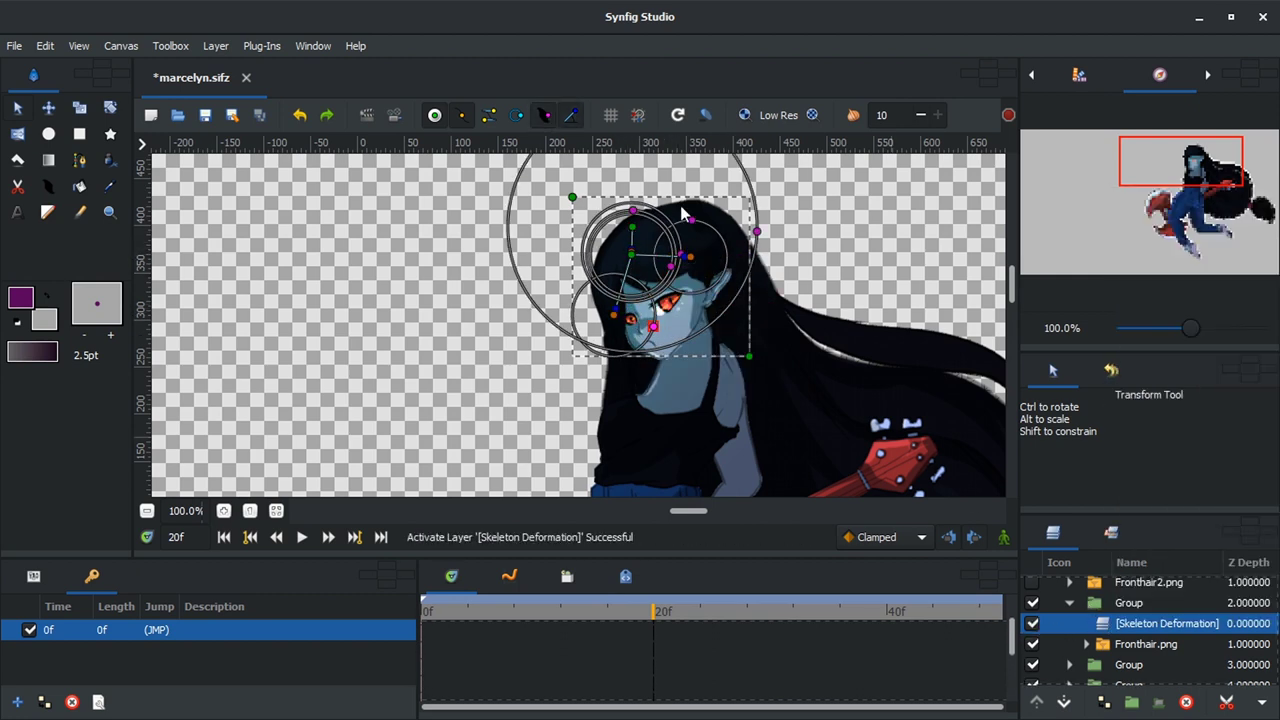
# Step: Put Fronthair2.png in its own group and add a Skeleton Deformation layer with its grid and first bones fitted along the strand
pyautogui.click(825, 355)
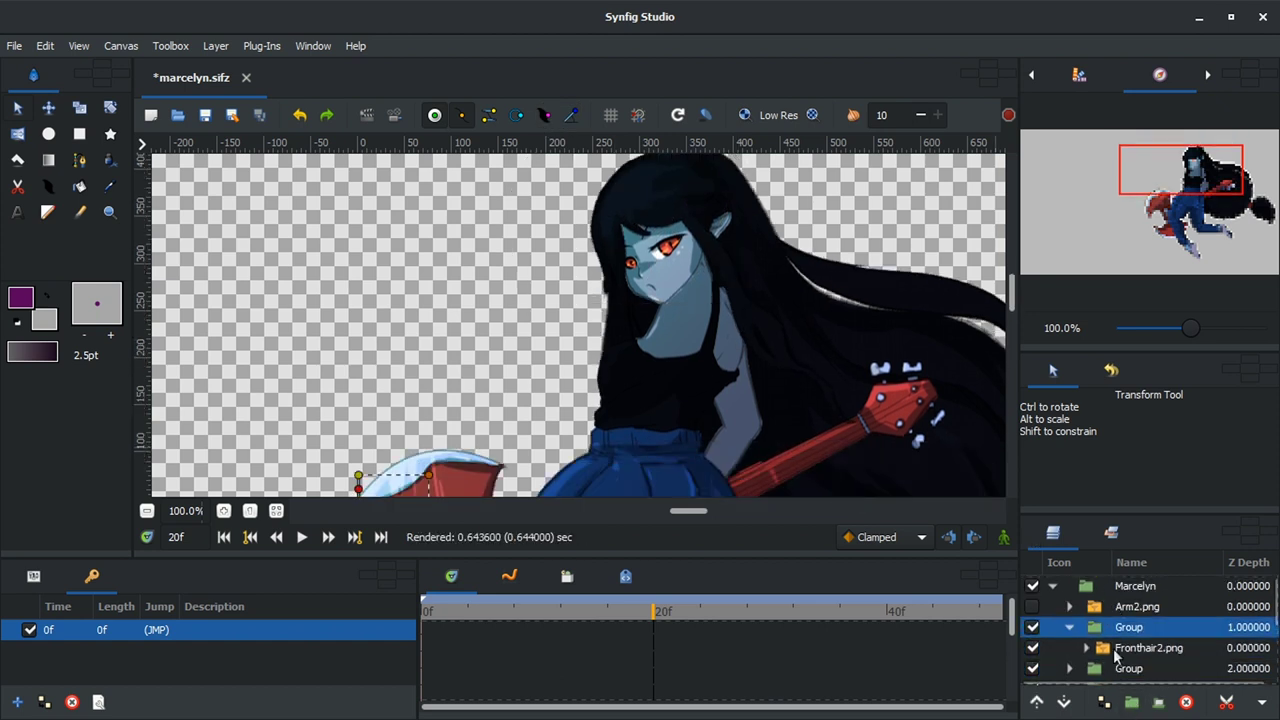
pyautogui.click(741, 315)
pyautogui.click(575, 400)
pyautogui.scroll(-2, 640, 240)
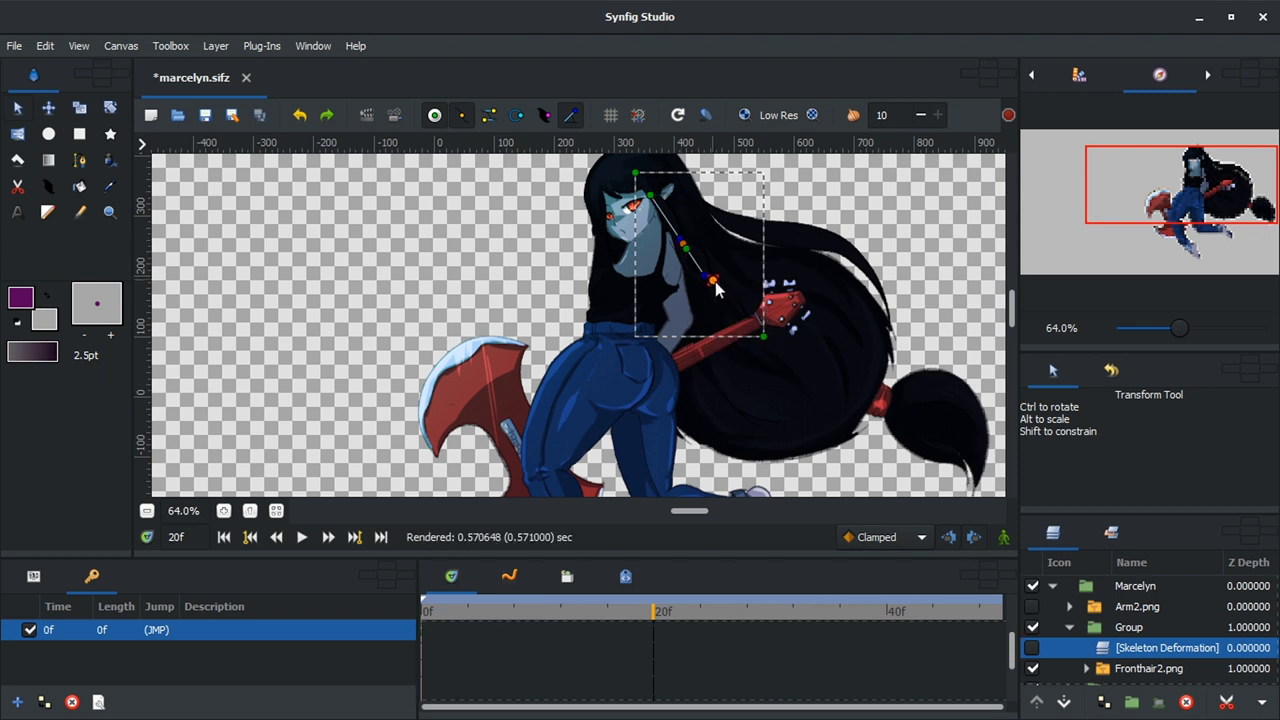
# Step: Extend the Fronthair2.png skeleton to three chained bones with adjusted influence widths, and activate the deformation layer
pyautogui.moveTo(714, 284)
pyautogui.mouseDown()
pyautogui.moveTo(752, 318)
pyautogui.moveTo(727, 265)
pyautogui.mouseUp()
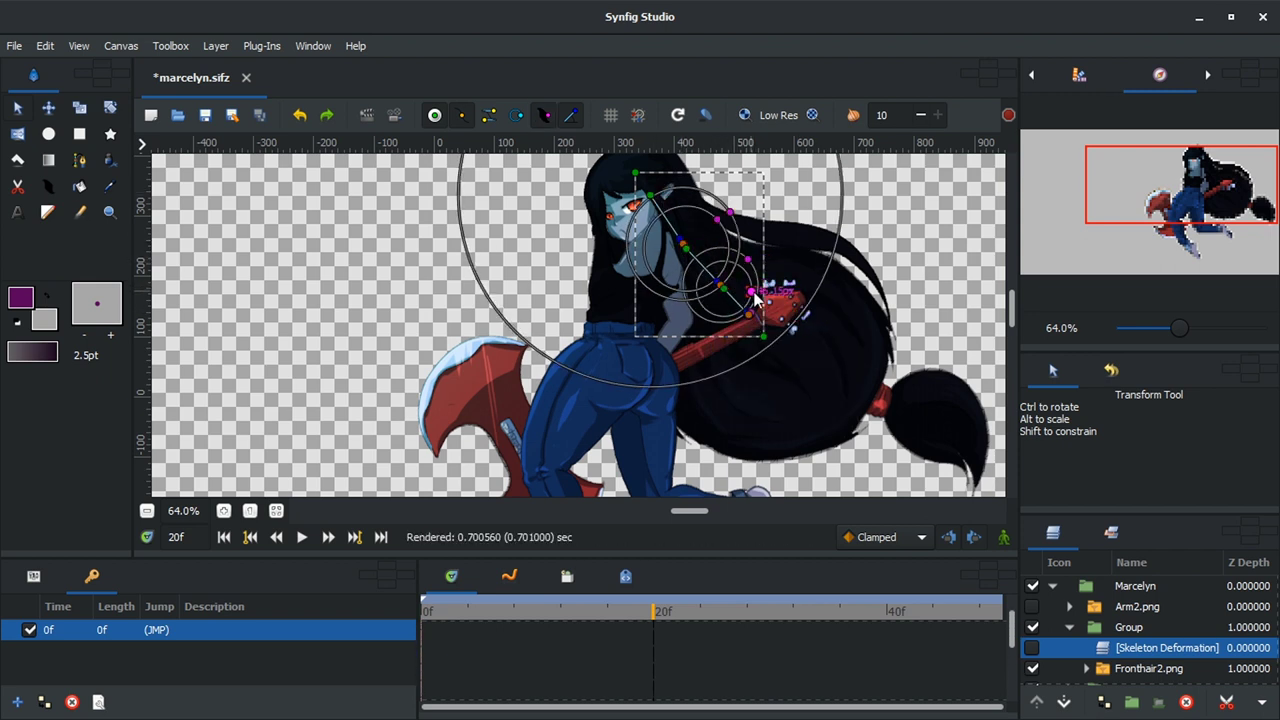
pyautogui.rightClick(1130, 650)
pyautogui.click(1032, 647)
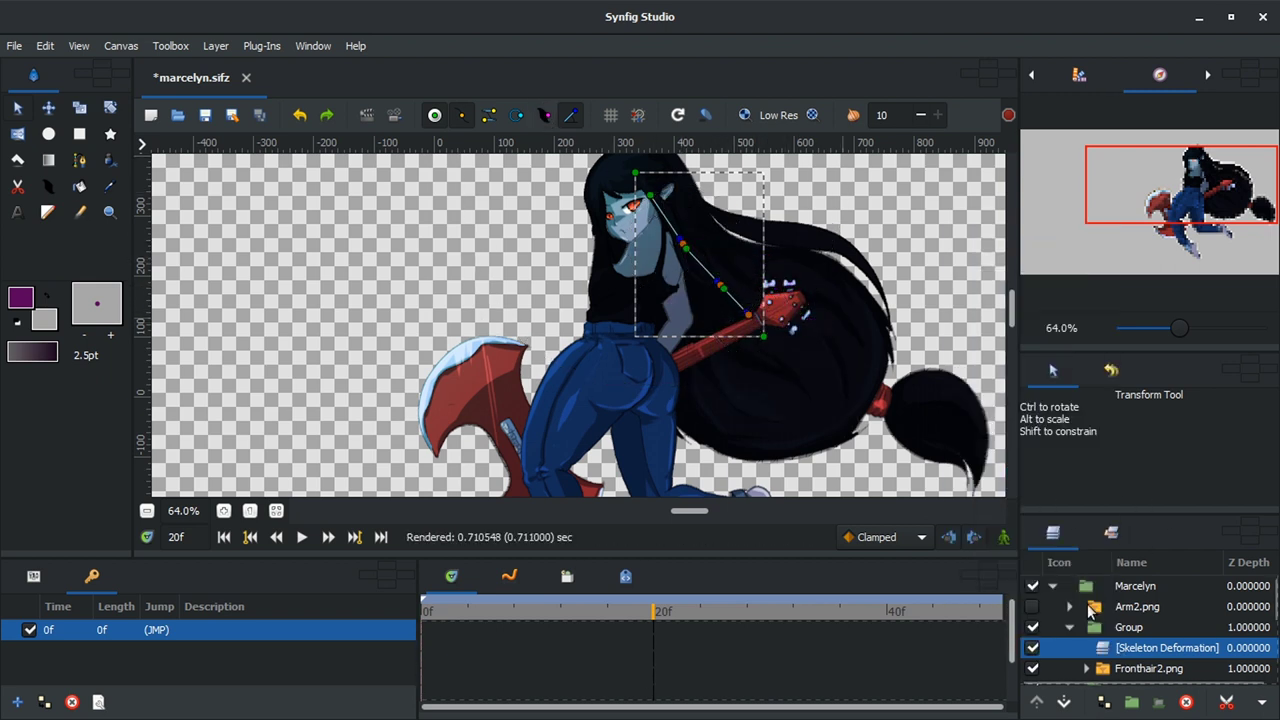
# Step: Show Arm2.png in its own group and add a Skeleton Deformation layer with its grid fitted around the arm
pyautogui.rightClick(1090, 612)
pyautogui.click(1145, 398)
pyautogui.rightClick(1148, 618)
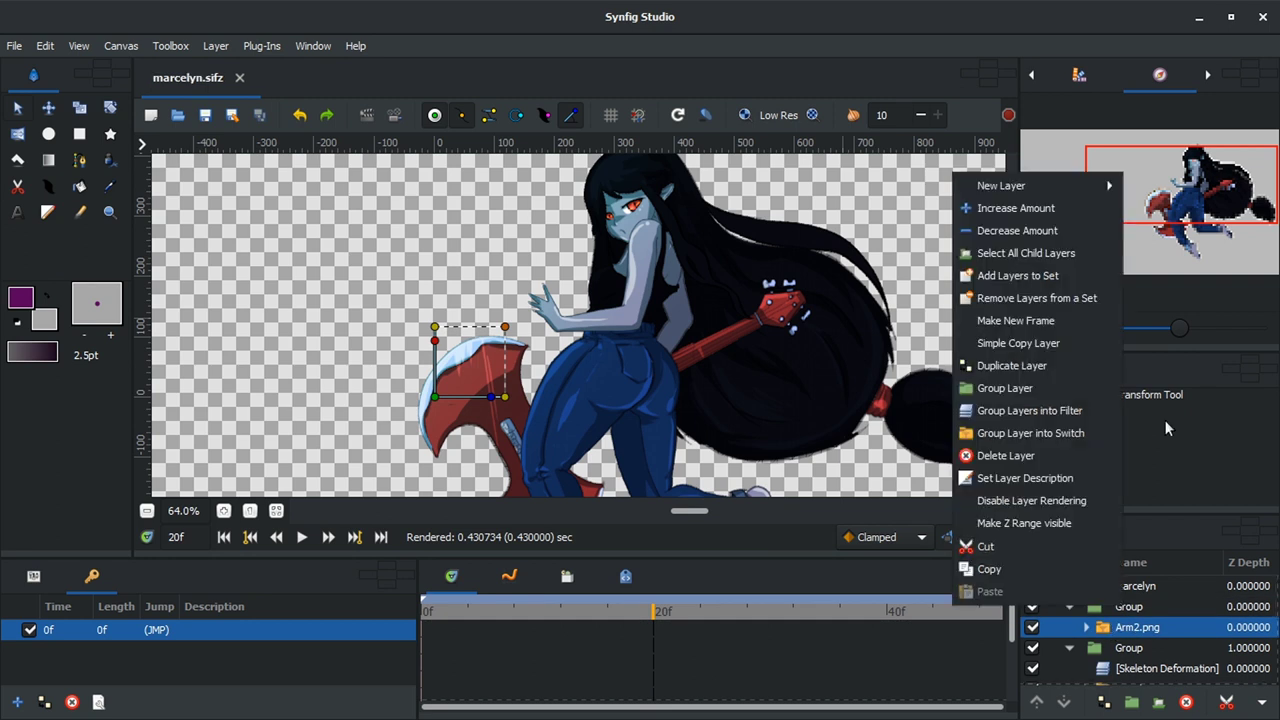
pyautogui.moveTo(1000, 186)
pyautogui.moveTo(886, 206)
pyautogui.click(663, 274)
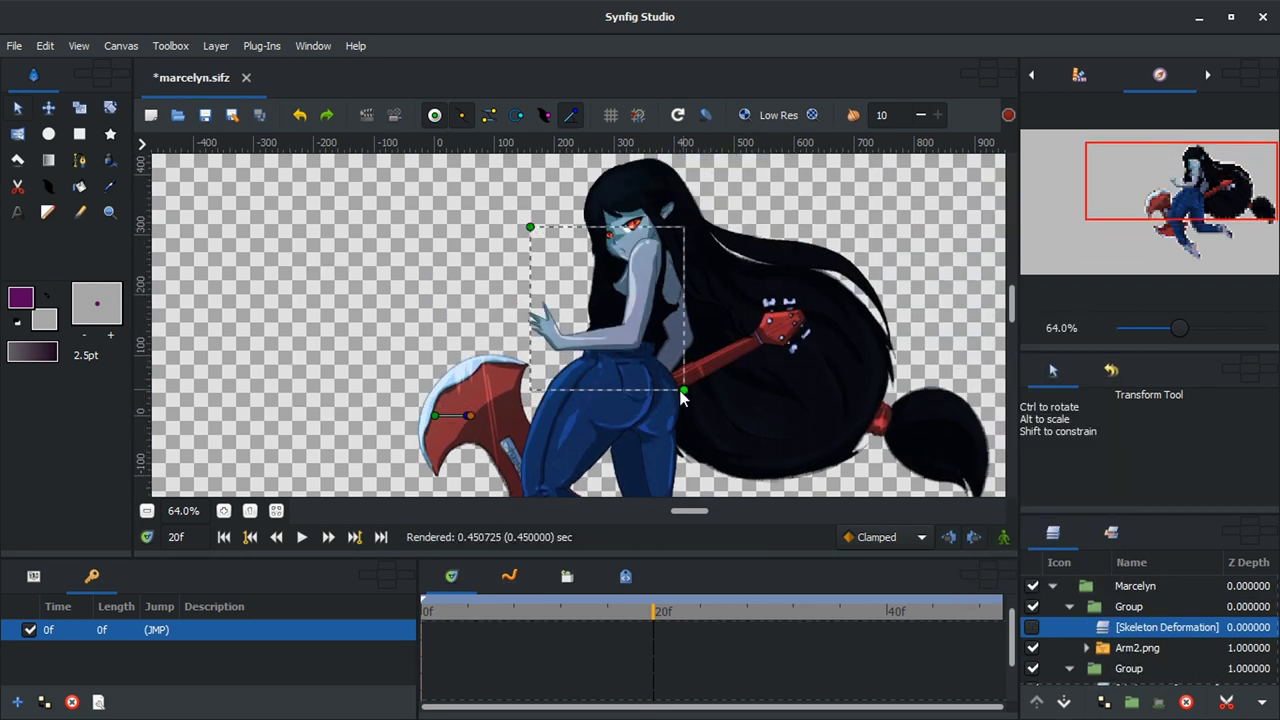
# Step: Complete and activate the arm skeleton, with bones along the upper arm, forearm and hand and influence widths fitted to them
pyautogui.rightClick(580, 334)
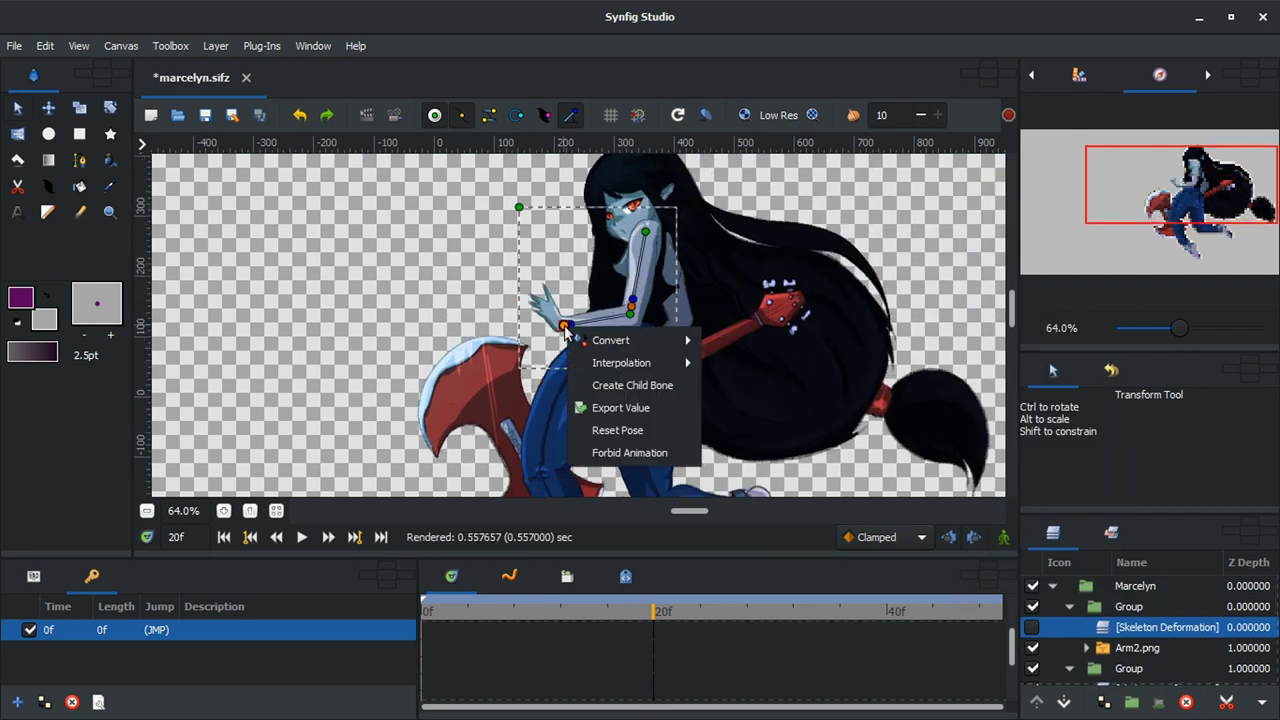
pyautogui.click(630, 386)
pyautogui.click(546, 117)
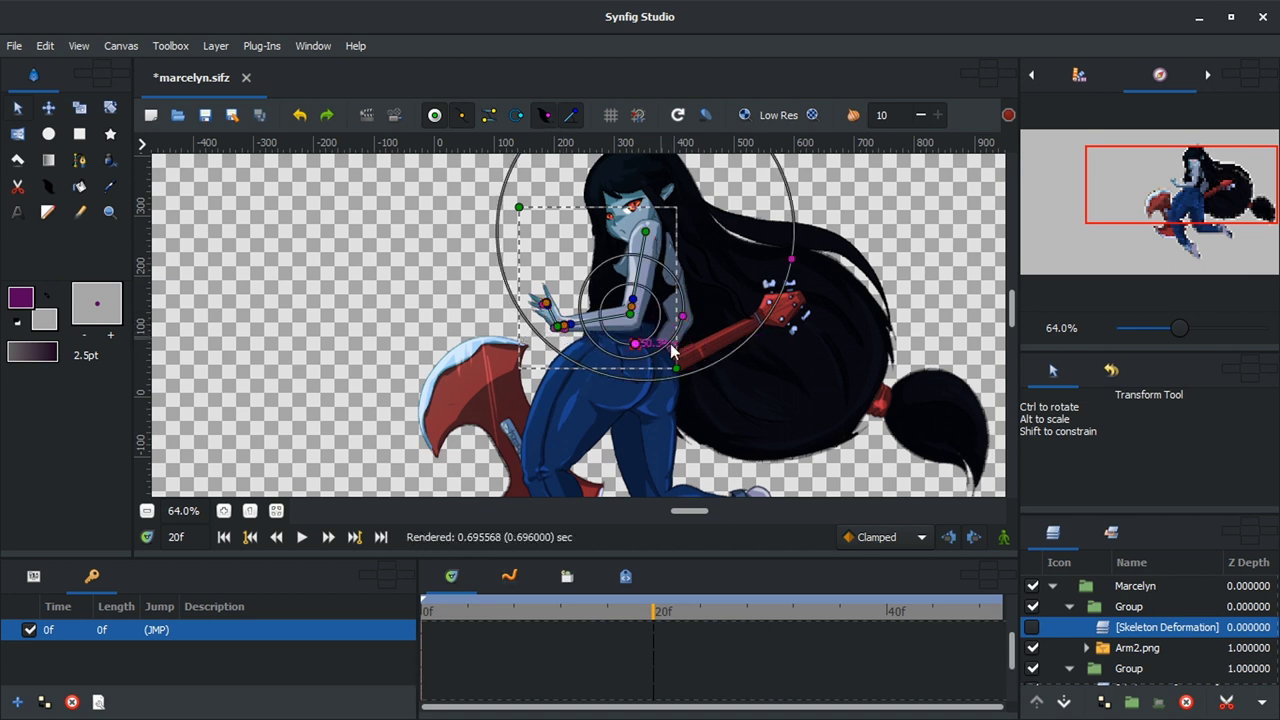
pyautogui.click(555, 335)
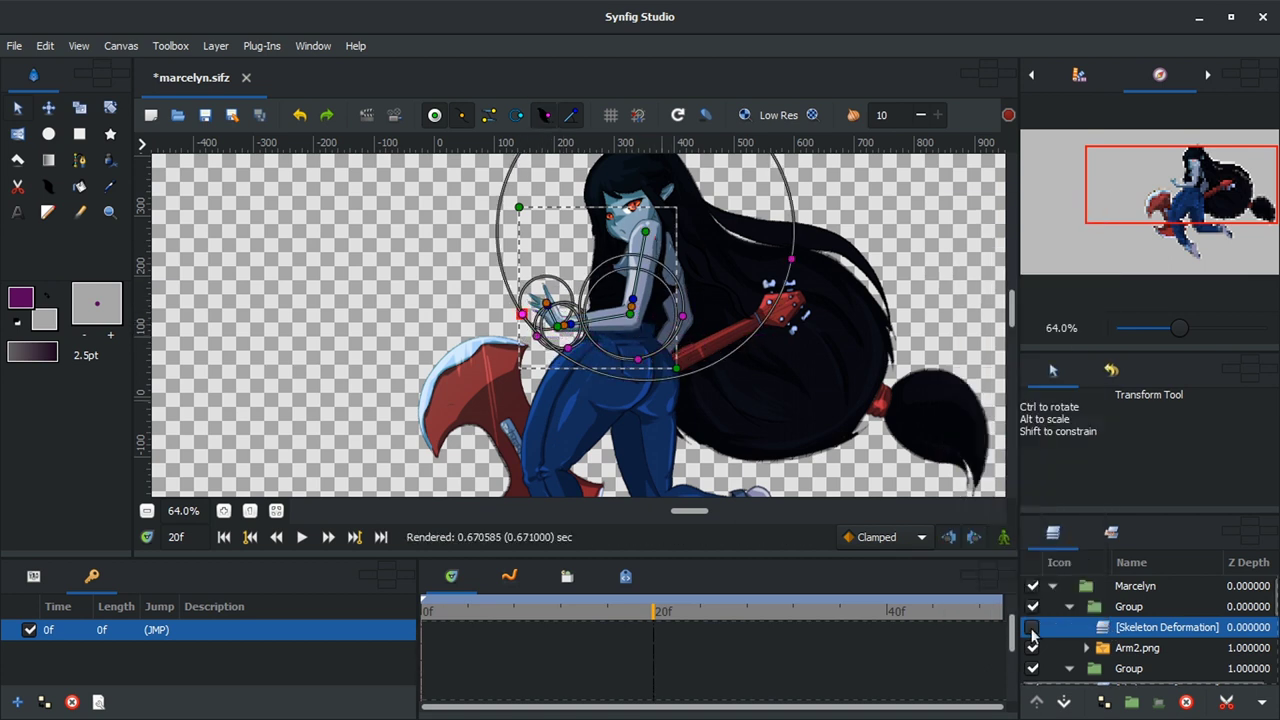
pyautogui.click(417, 266)
# Step: Select the Skeleton Deformation layer of the Backhair_1.png group, turn on animation mode and raise the strand's bones at frame 10
pyautogui.hotkey('ctrl', 'shift', 'z')
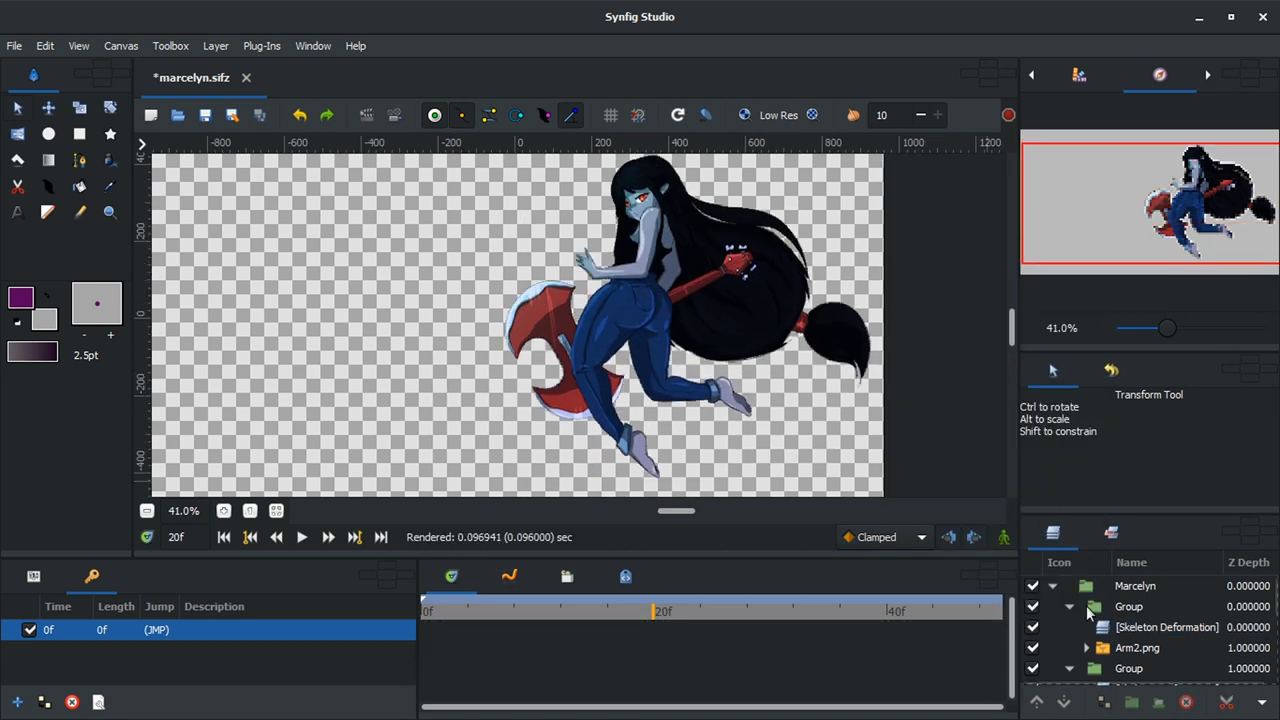
pyautogui.click(509, 611)
pyautogui.click(1052, 586)
pyautogui.click(1077, 592)
pyautogui.click(1082, 646)
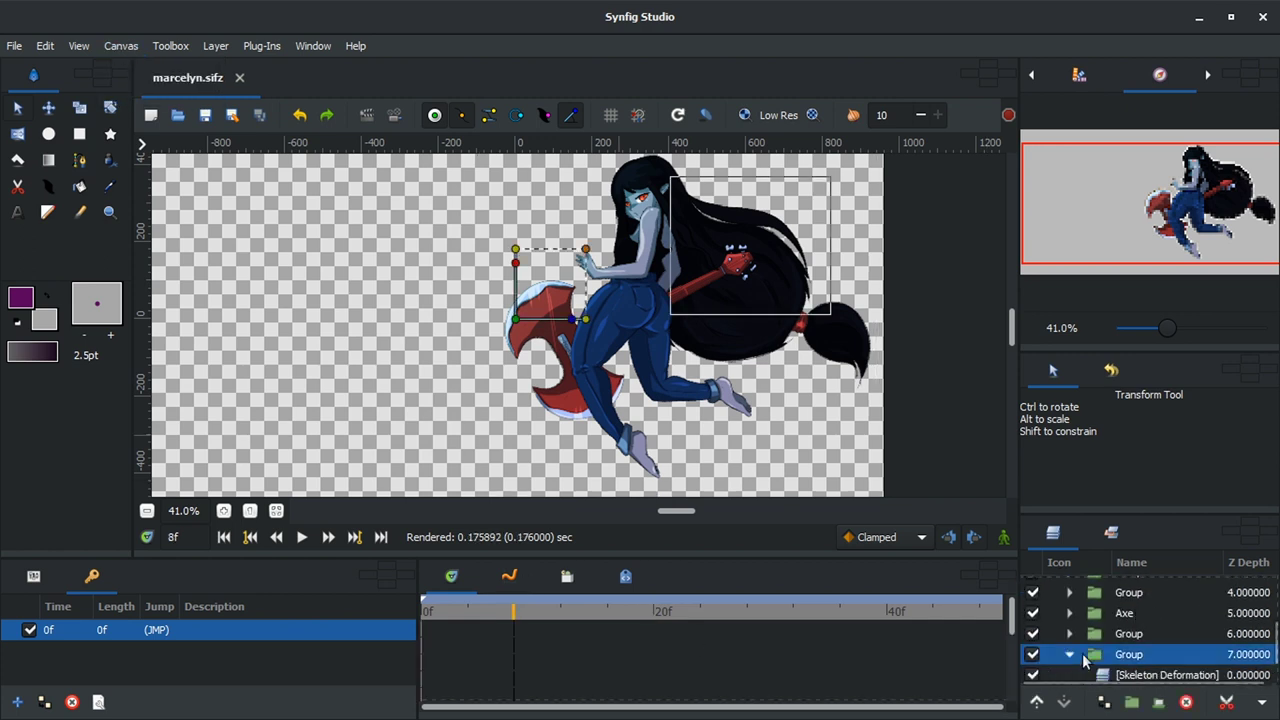
pyautogui.click(1140, 634)
pyautogui.click(1004, 537)
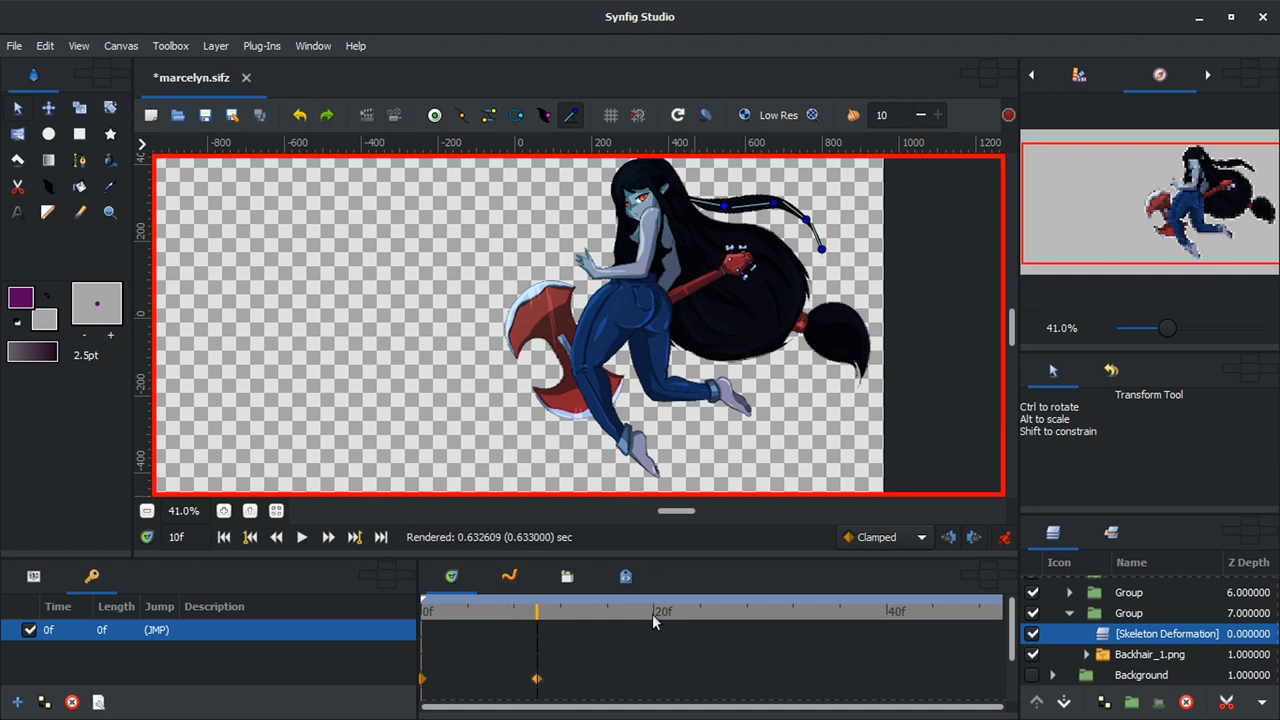
# Step: Duplicate the strand's frame 0 pose to frame 20 and bend its bones at in-between frames 4, 6, 13 and 16
pyautogui.rightClick(424, 678)
pyautogui.click(486, 571)
pyautogui.moveTo(821, 249)
pyautogui.mouseDown()
pyautogui.moveTo(820, 218)
pyautogui.moveTo(808, 245)
pyautogui.mouseUp()
pyautogui.click(604, 624)
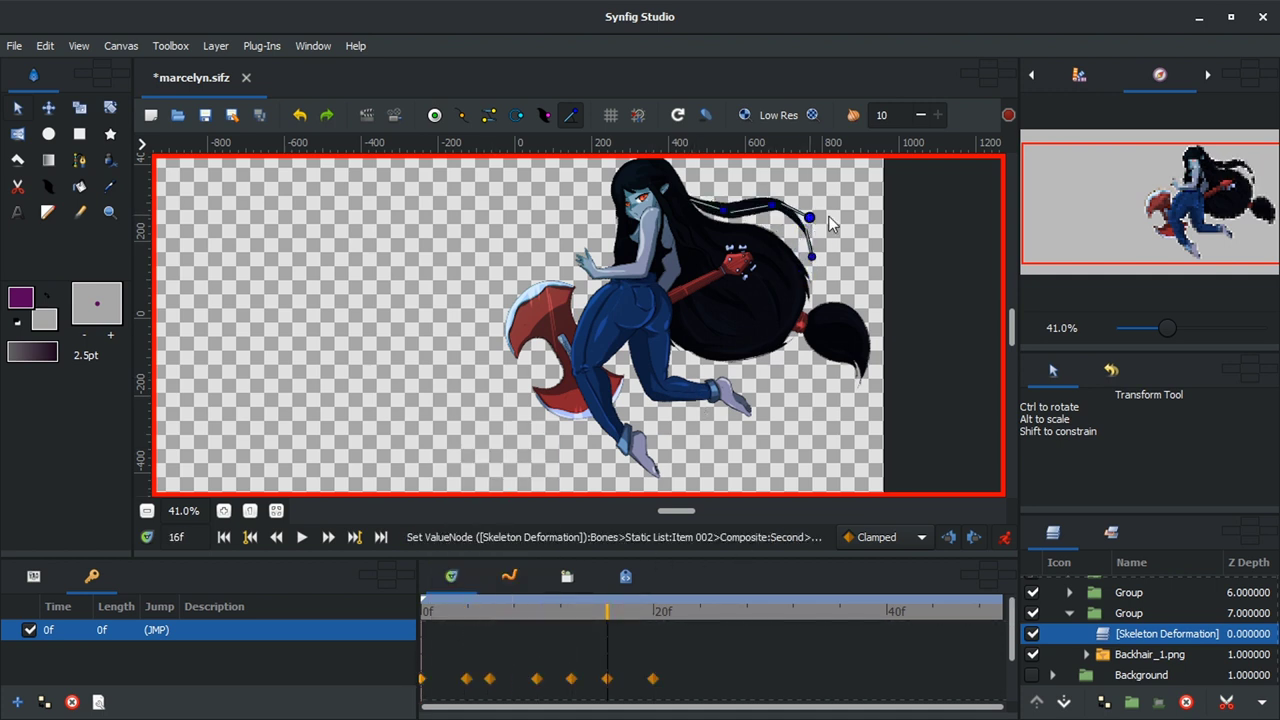
# Step: Render a preview of the Backhair_1.png strand's animation
pyautogui.click(394, 114)
pyautogui.click(432, 395)
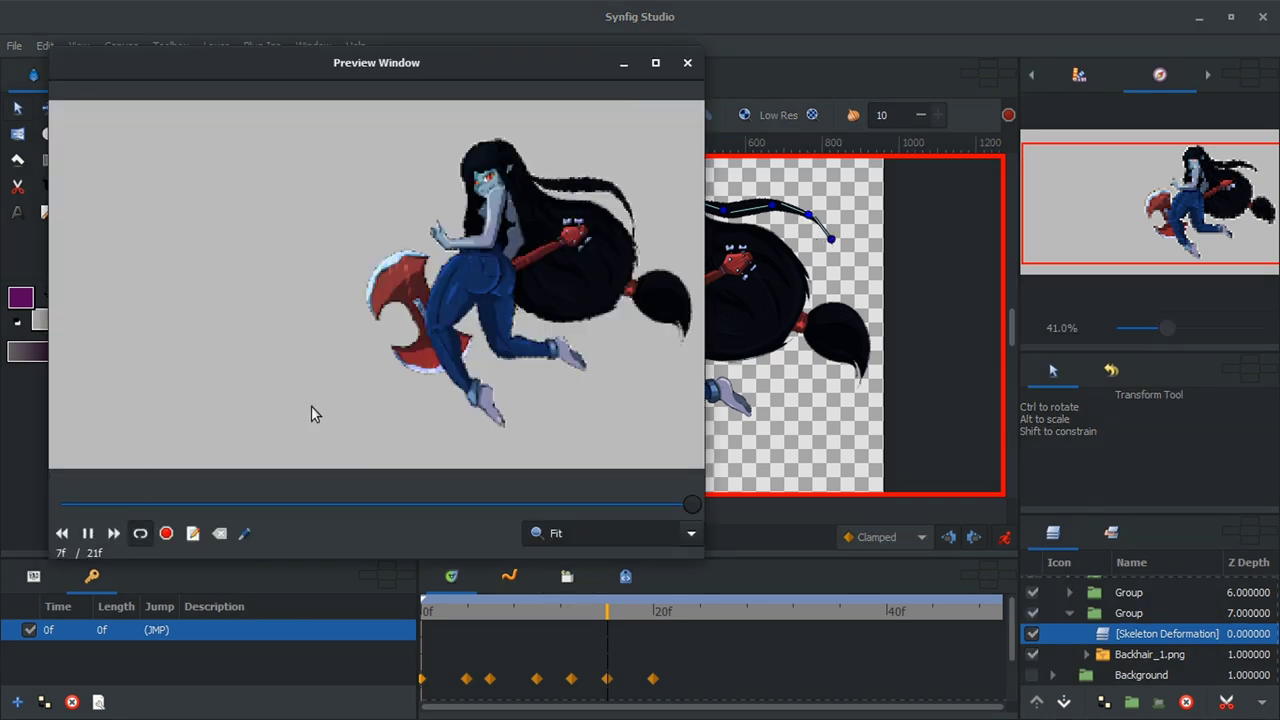
pyautogui.click(687, 62)
# Step: Add a strand pose at frame 18 and preview the adjusted motion
pyautogui.moveTo(607, 614); pyautogui.dragTo(632, 620)
pyautogui.click(394, 114)
pyautogui.click(432, 392)
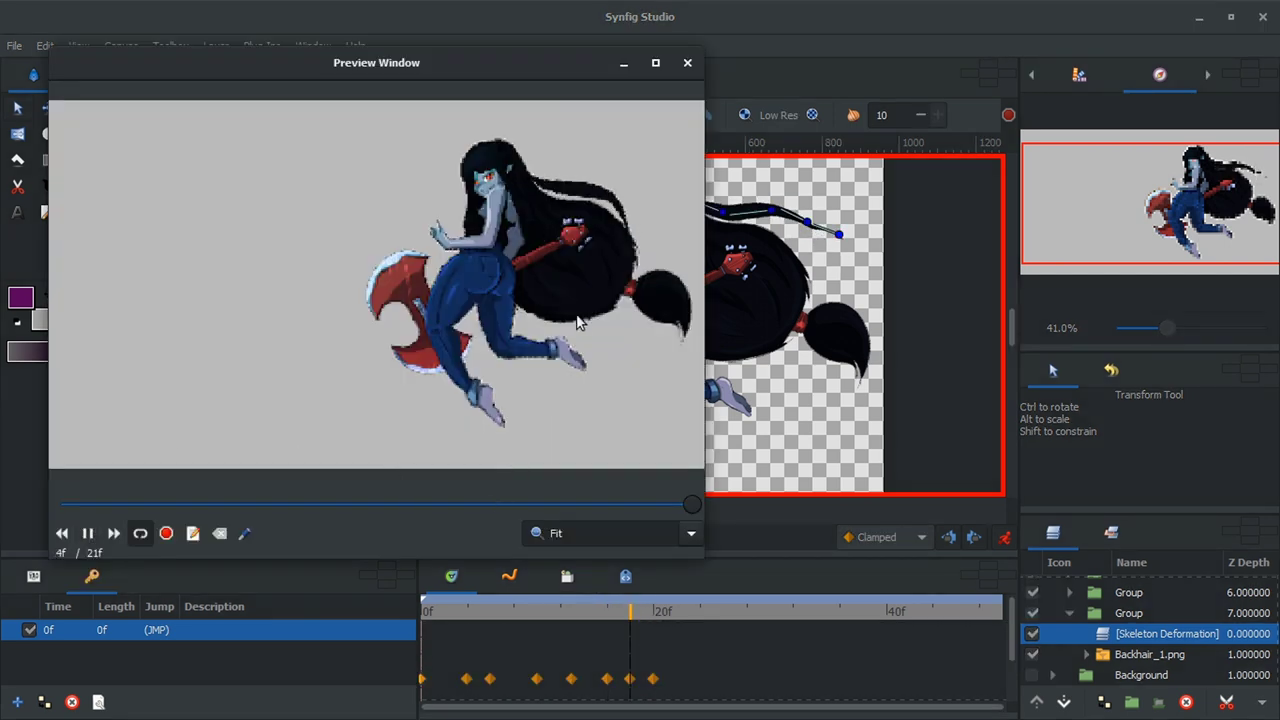
pyautogui.click(687, 62)
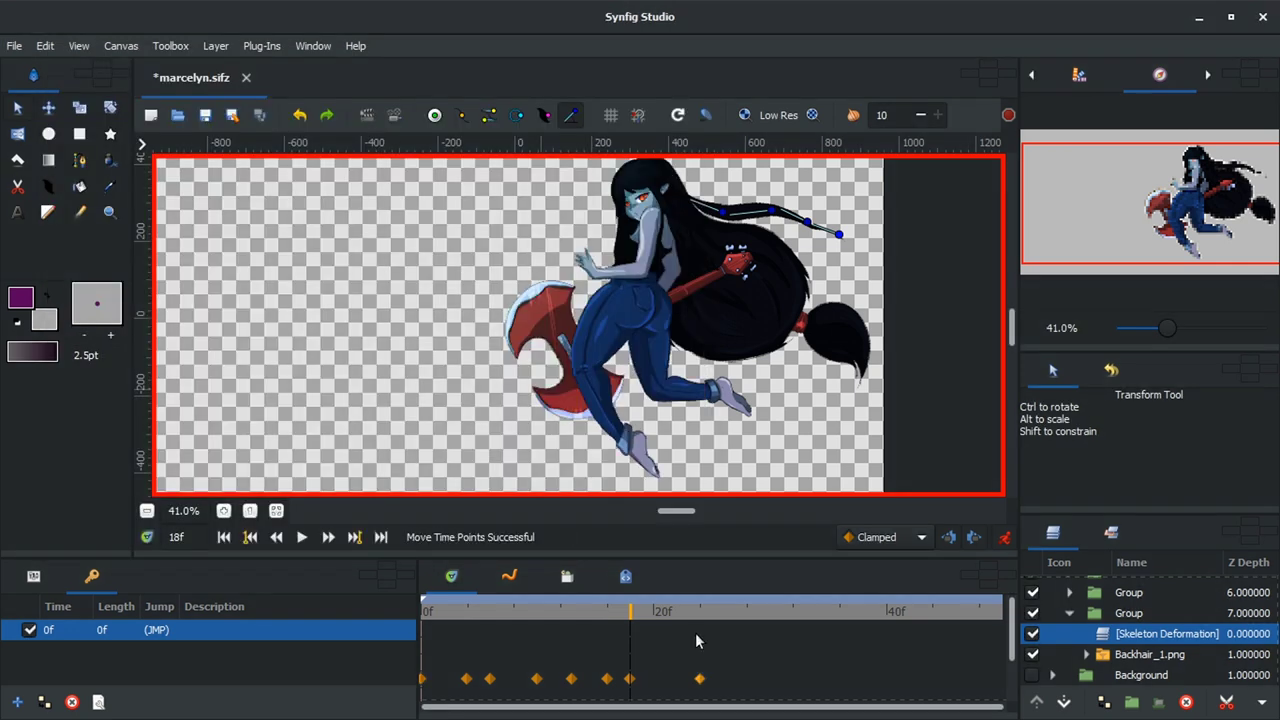
# Step: Try moving the strand's last waypoint from frame 20 to frame 25 and preview the motion
pyautogui.click(711, 612)
pyautogui.click(394, 114)
pyautogui.click(436, 392)
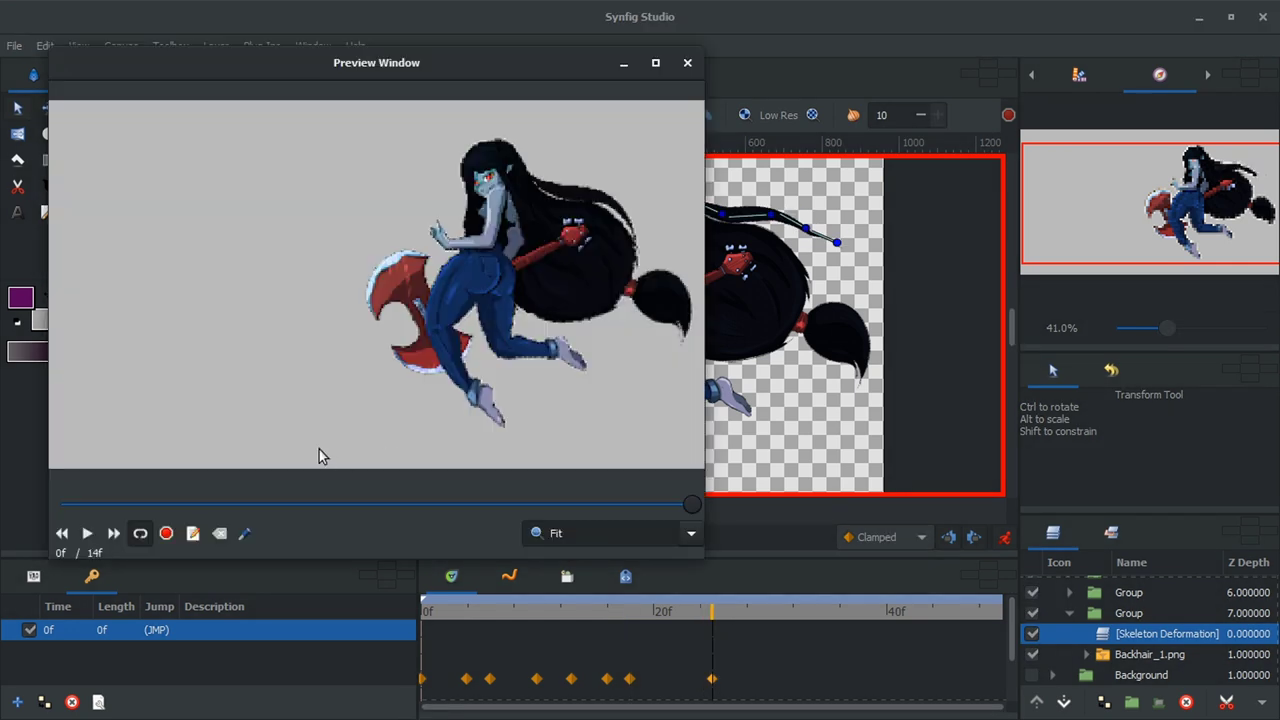
pyautogui.click(87, 533)
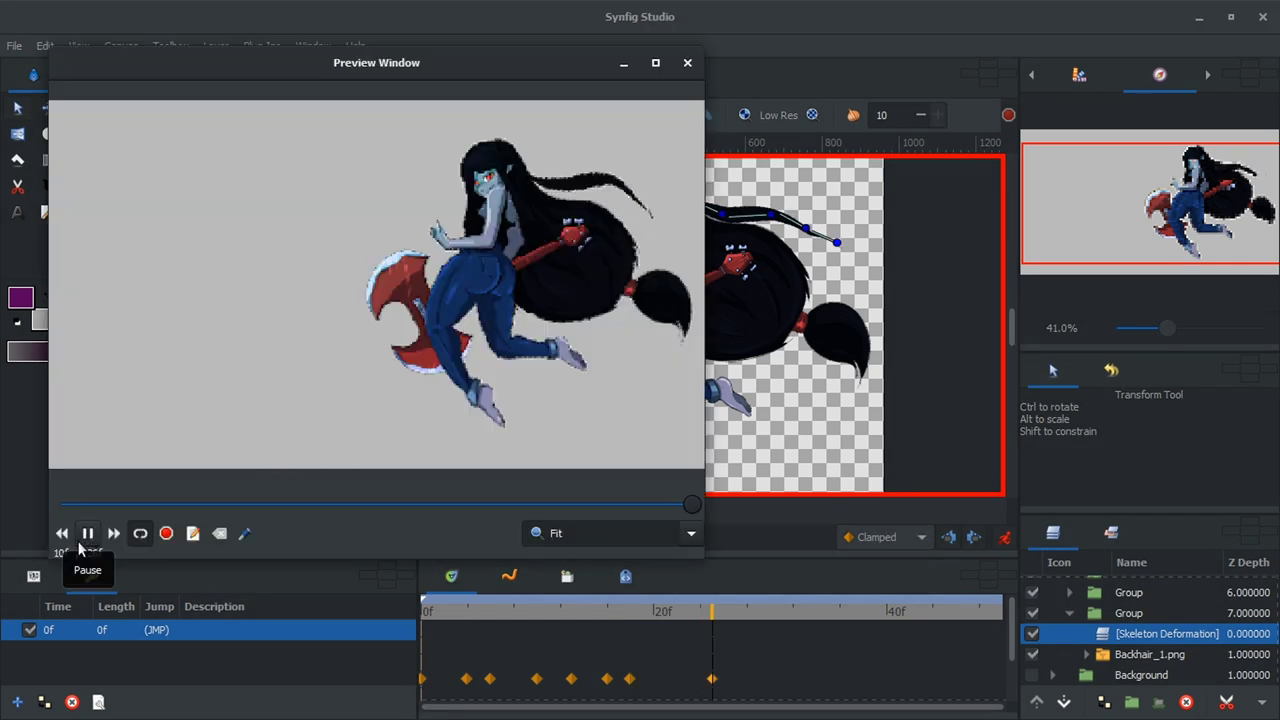
pyautogui.click(687, 62)
# Step: Replace the strand's waypoint at frame 20 with a duplicate of the frame 0 pose and preview the loop
pyautogui.rightClick(652, 679)
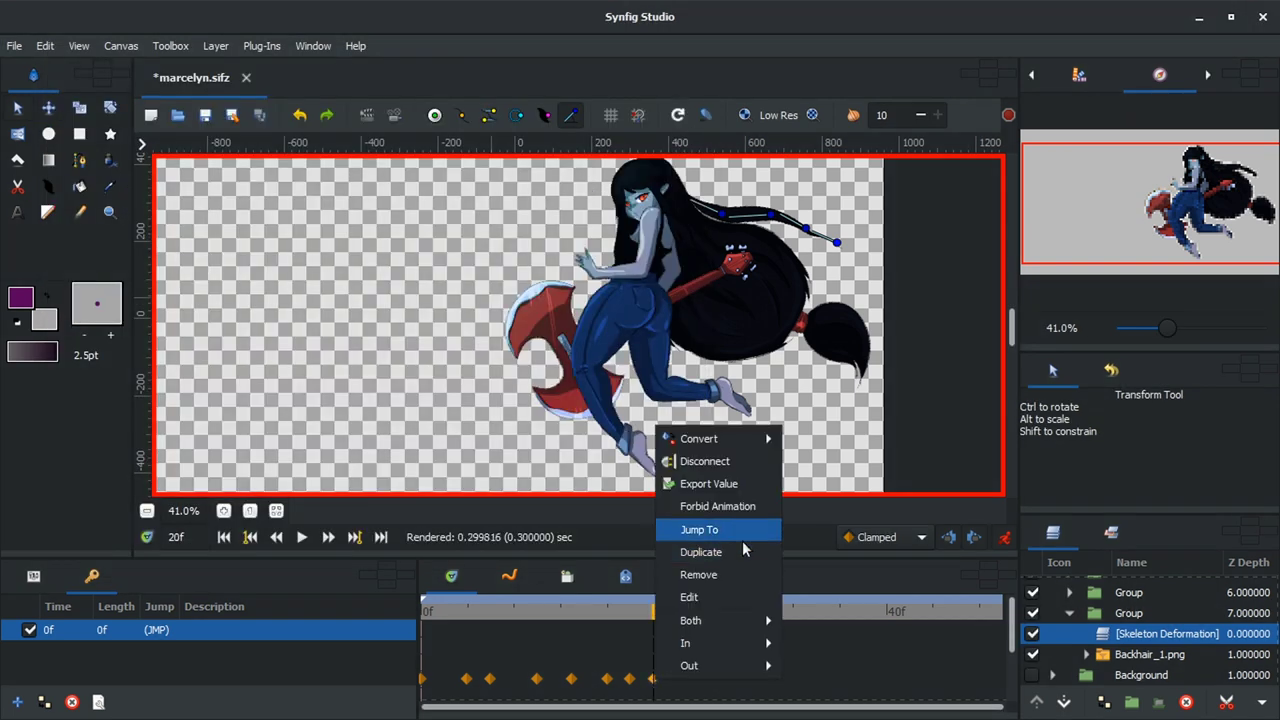
pyautogui.rightClick(430, 679)
pyautogui.click(397, 120)
pyautogui.click(394, 114)
pyautogui.click(436, 392)
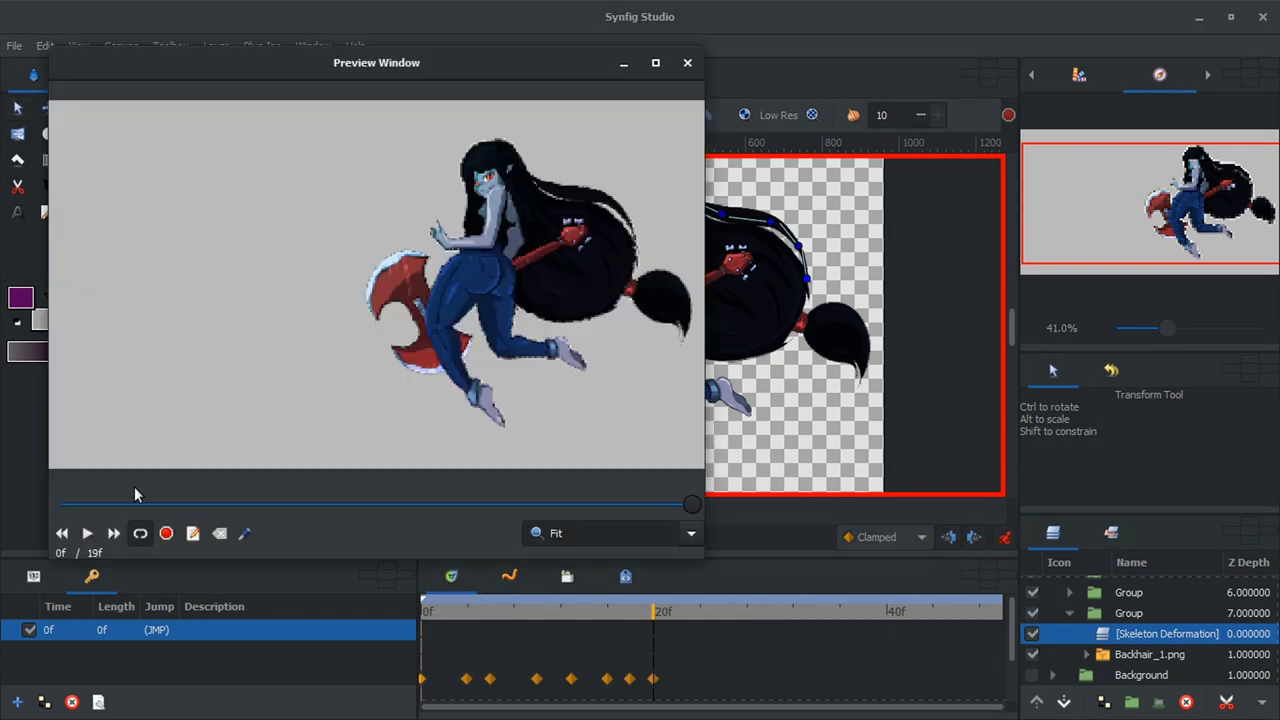
pyautogui.click(87, 533)
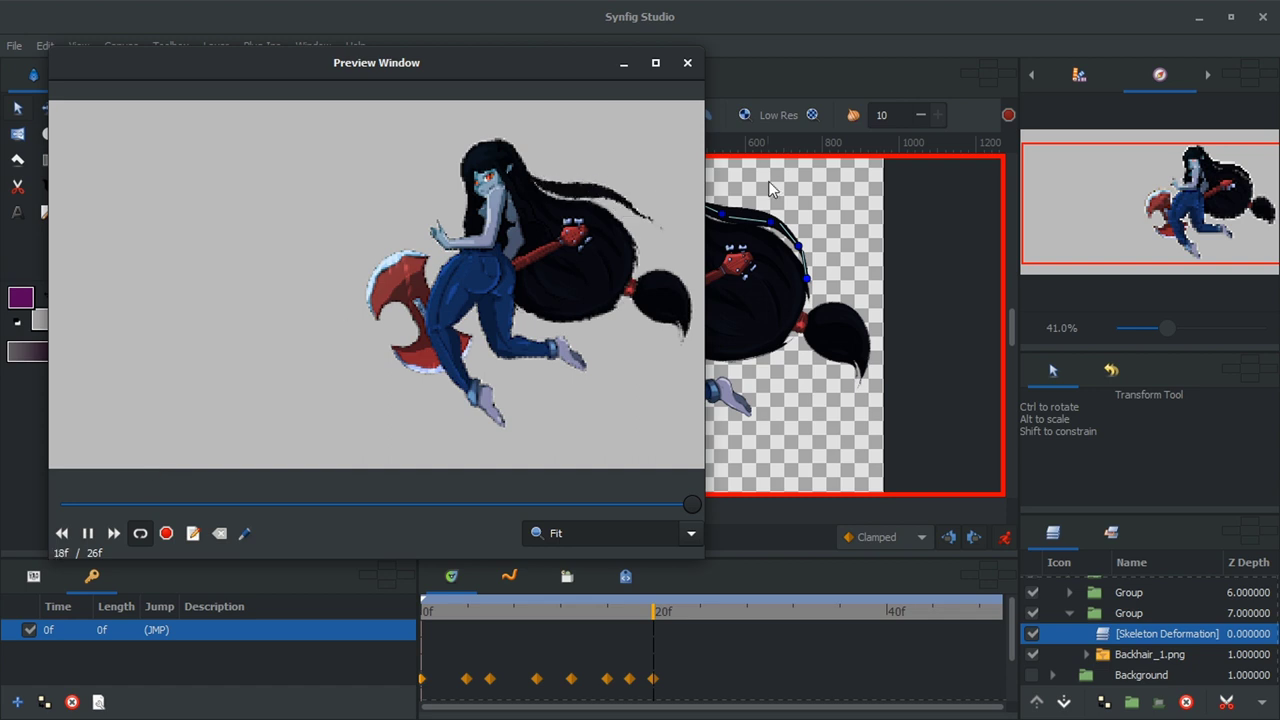
pyautogui.click(687, 62)
# Step: Select the Skeleton Deformation layer of the Backhair2.png group and pose the large back hair's bones at frame 10
pyautogui.click(1128, 592)
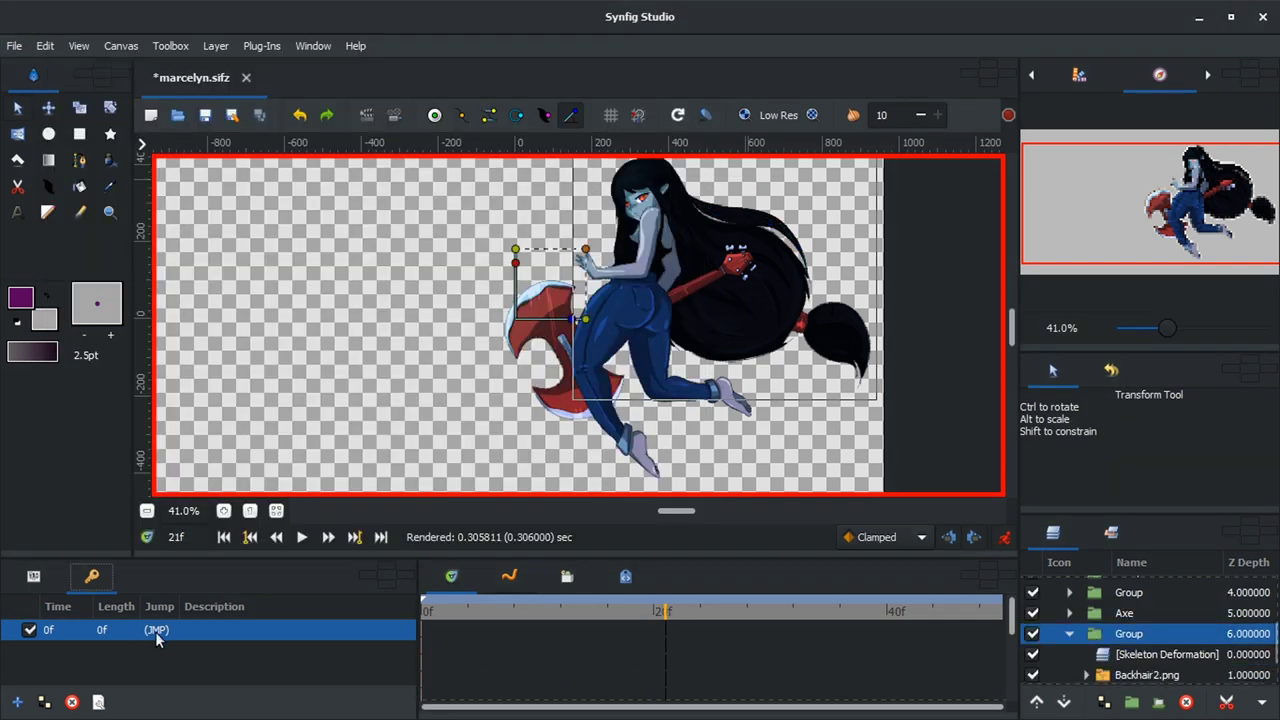
pyautogui.click(1135, 656)
pyautogui.click(540, 614)
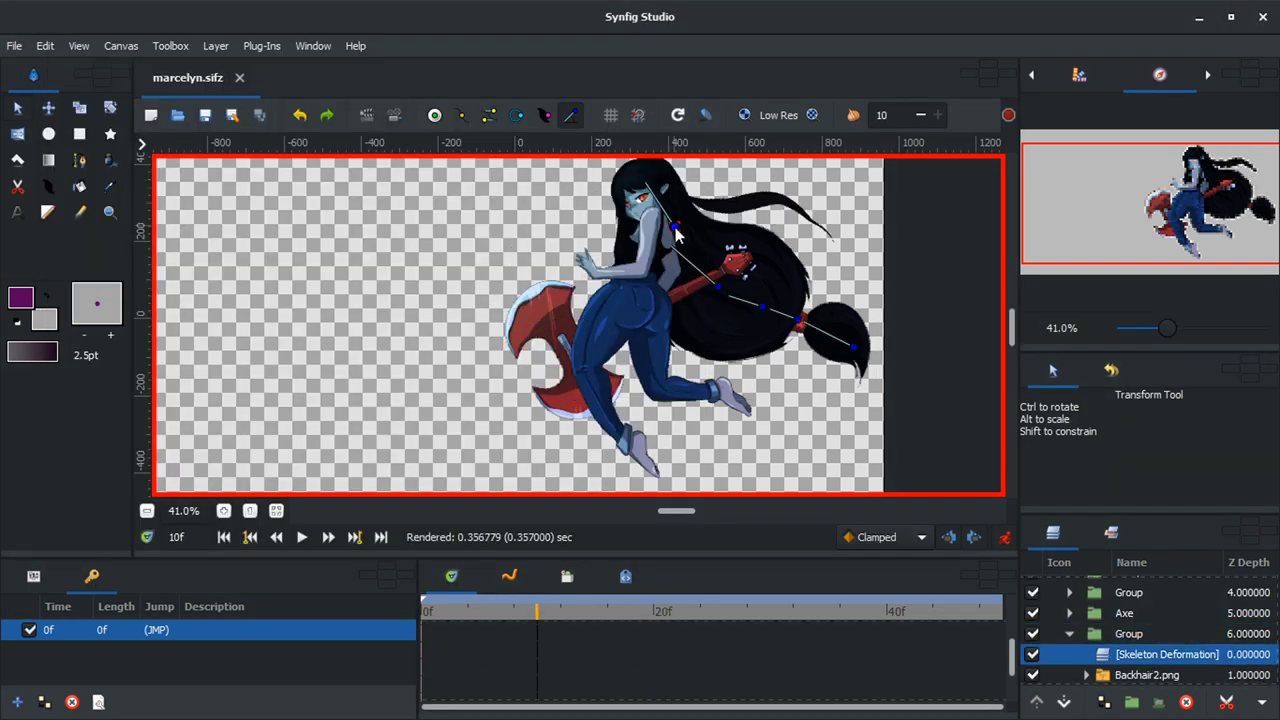
pyautogui.moveTo(677, 232); pyautogui.dragTo(703, 355)
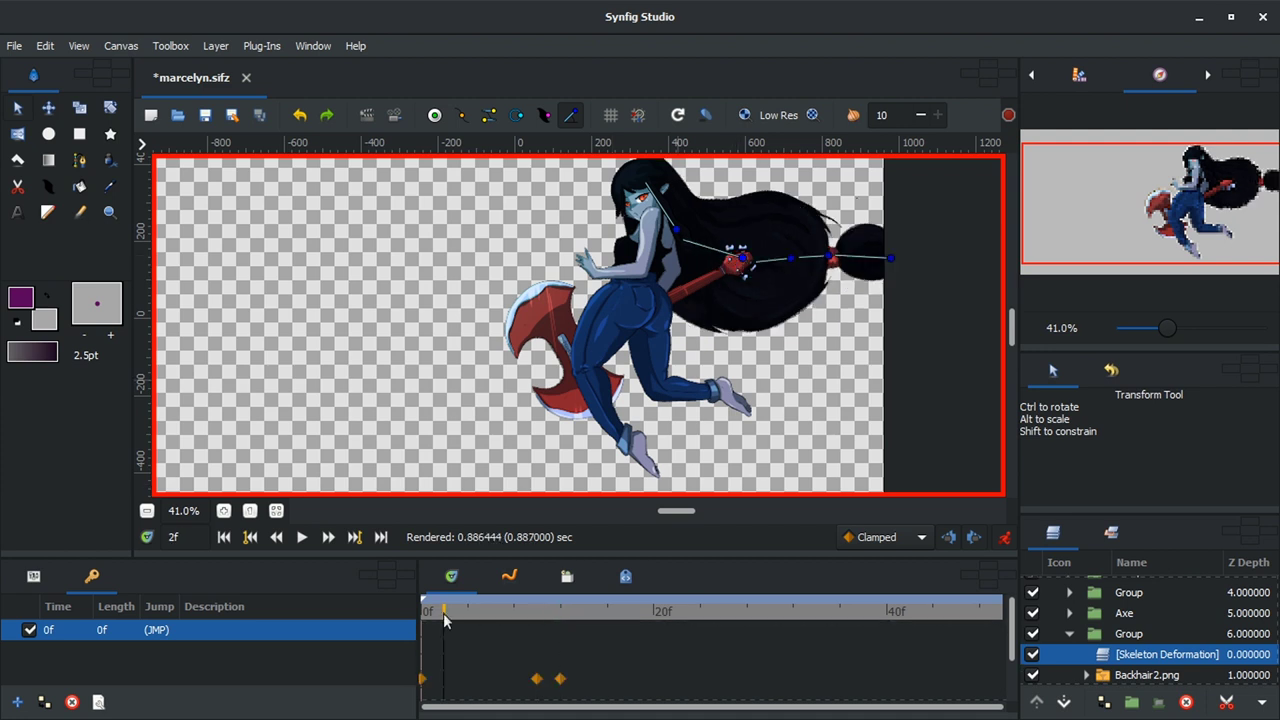
# Step: Shape the large back hair's swing at in-between frames, adjusting the bone at the hair tie at frame 6
pyautogui.moveTo(443, 613); pyautogui.dragTo(581, 614)
pyautogui.moveTo(467, 607)
pyautogui.mouseDown()
pyautogui.moveTo(614, 618)
pyautogui.moveTo(489, 614)
pyautogui.mouseUp()
pyautogui.click(808, 318)
pyautogui.moveTo(808, 318); pyautogui.dragTo(803, 325)
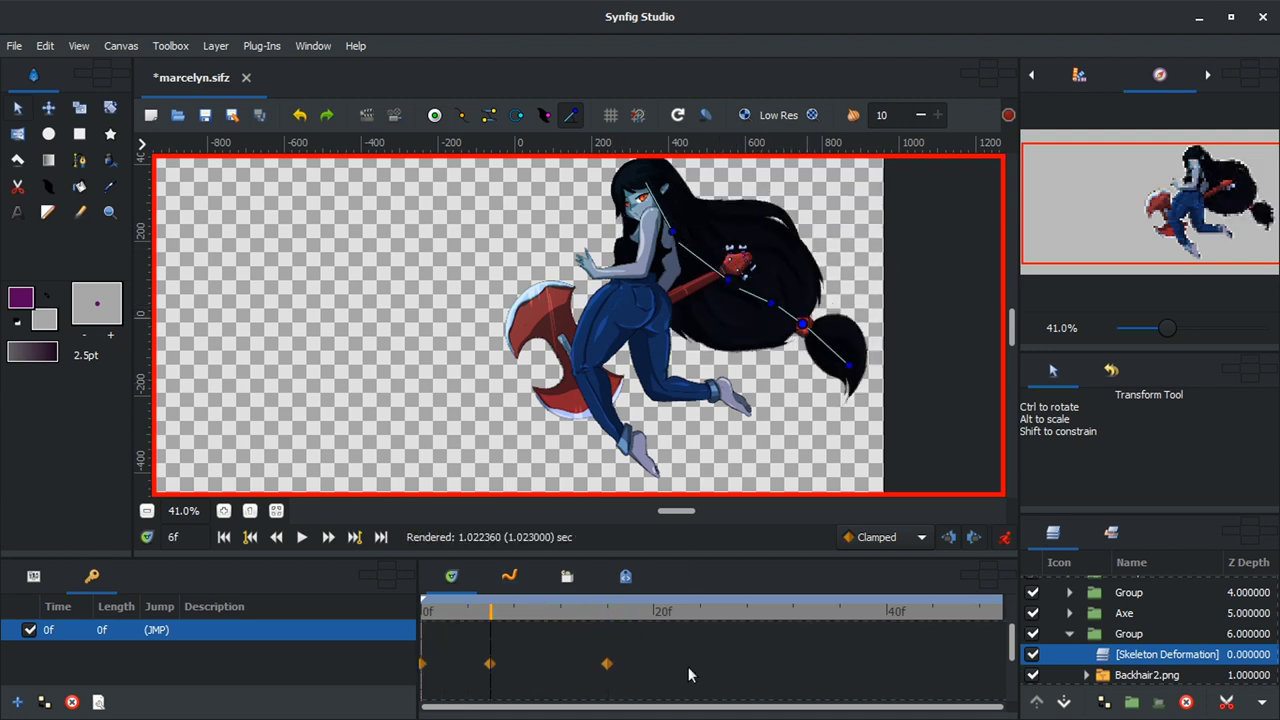
# Step: Duplicate the large back hair's frame 0 pose to frame 21
pyautogui.click(631, 617)
pyautogui.moveTo(631, 614); pyautogui.dragTo(661, 617)
pyautogui.rightClick(432, 676)
pyautogui.click(471, 571)
# Step: Preview the combined hair animation with the end time set to 20f
pyautogui.click(395, 115)
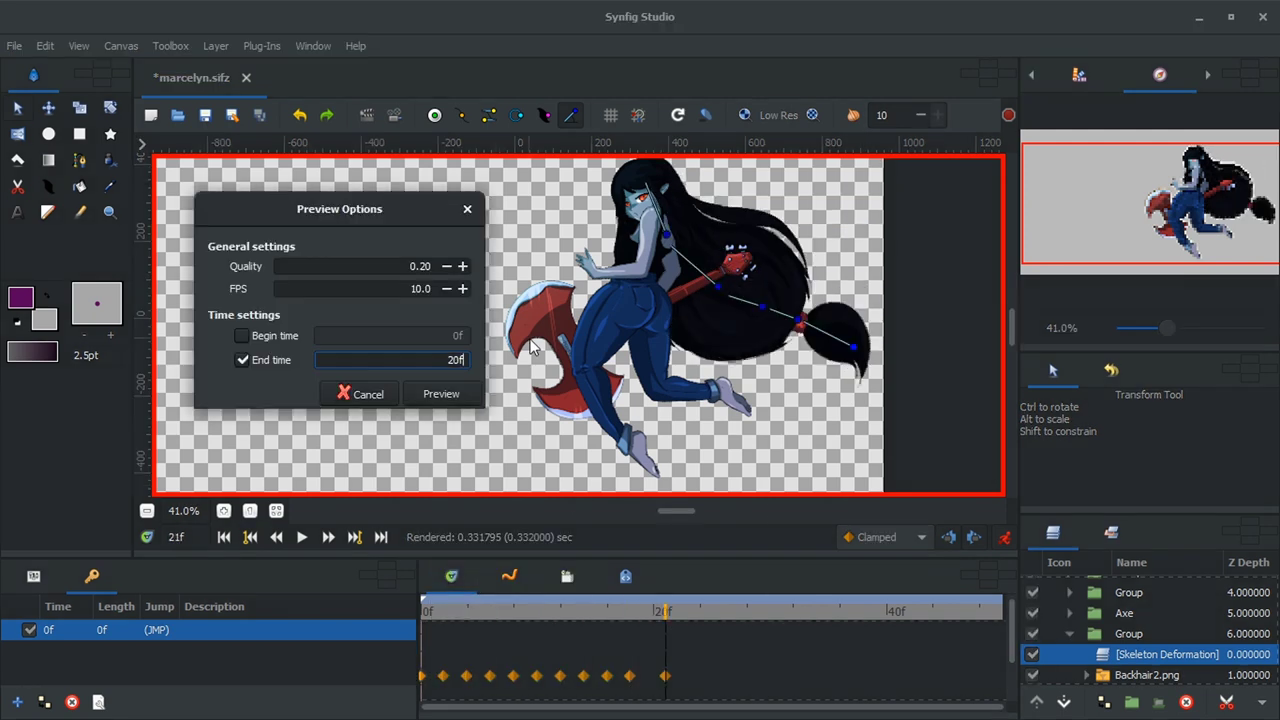
pyautogui.click(445, 392)
pyautogui.click(87, 535)
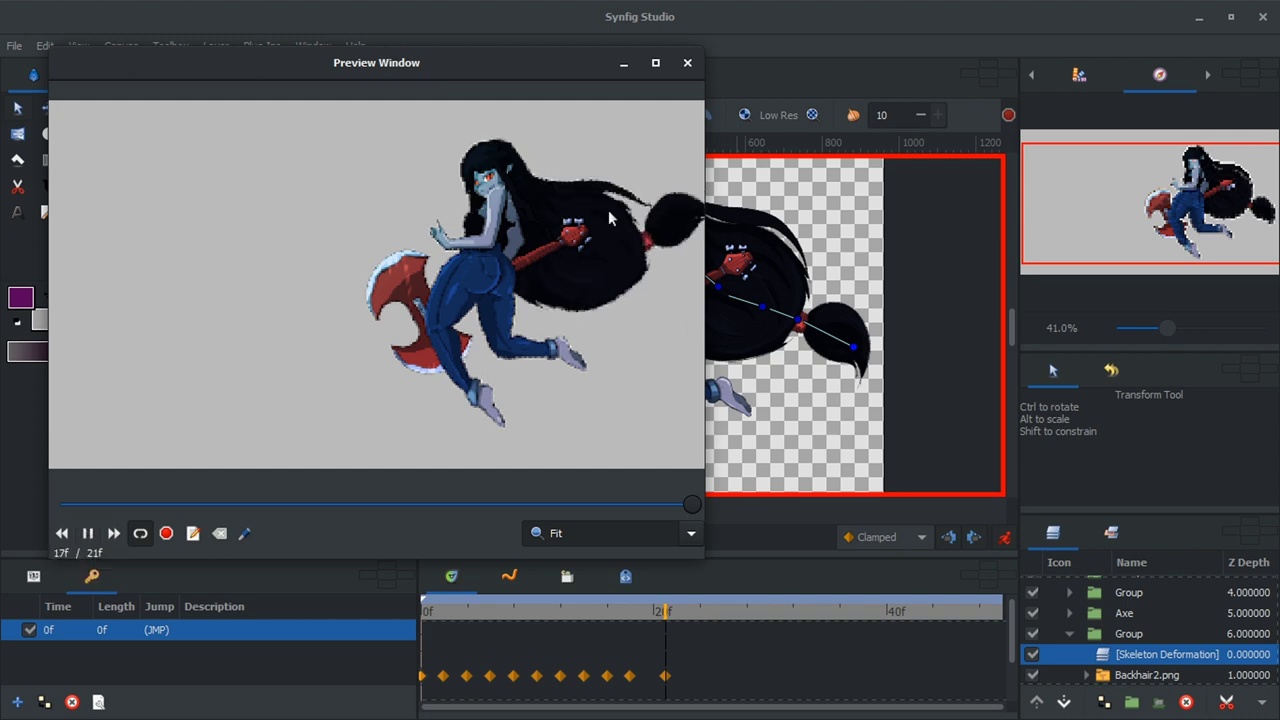
pyautogui.click(688, 64)
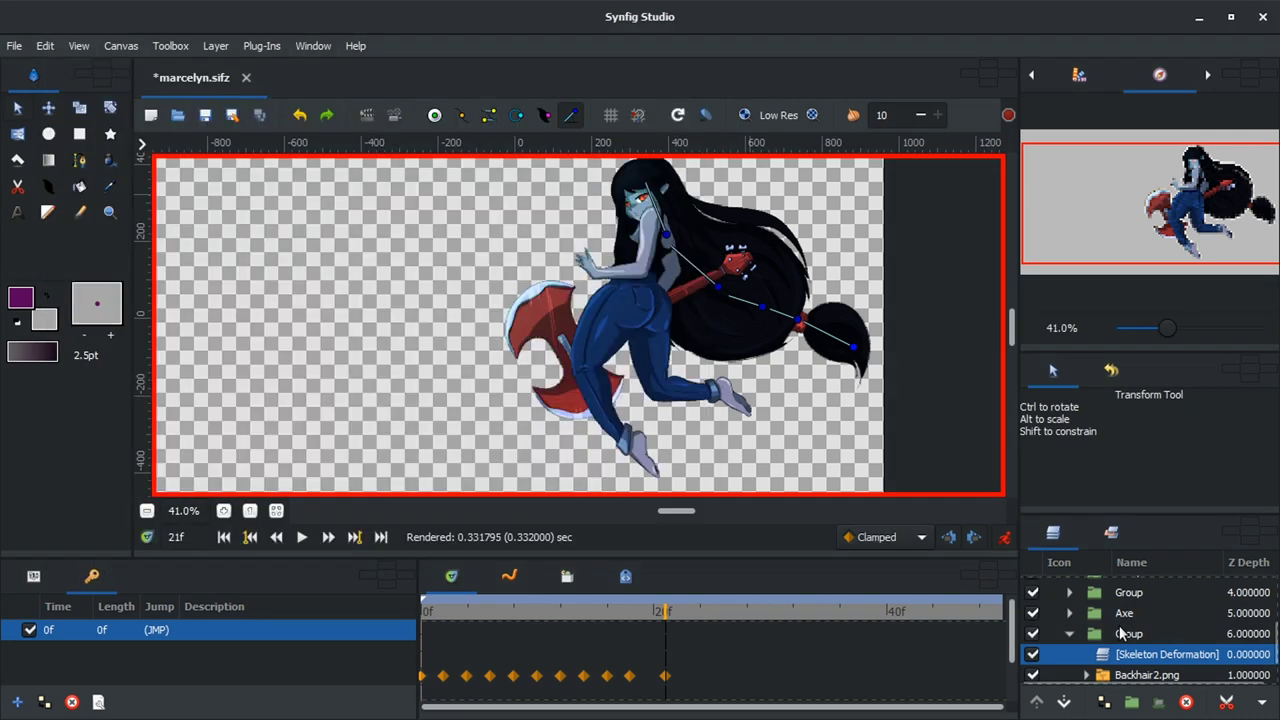
# Step: Select the Axe group's Skeleton Deformation layer and pose the axe bones at frame 2
pyautogui.click(1069, 613)
pyautogui.click(1165, 633)
pyautogui.click(537, 612)
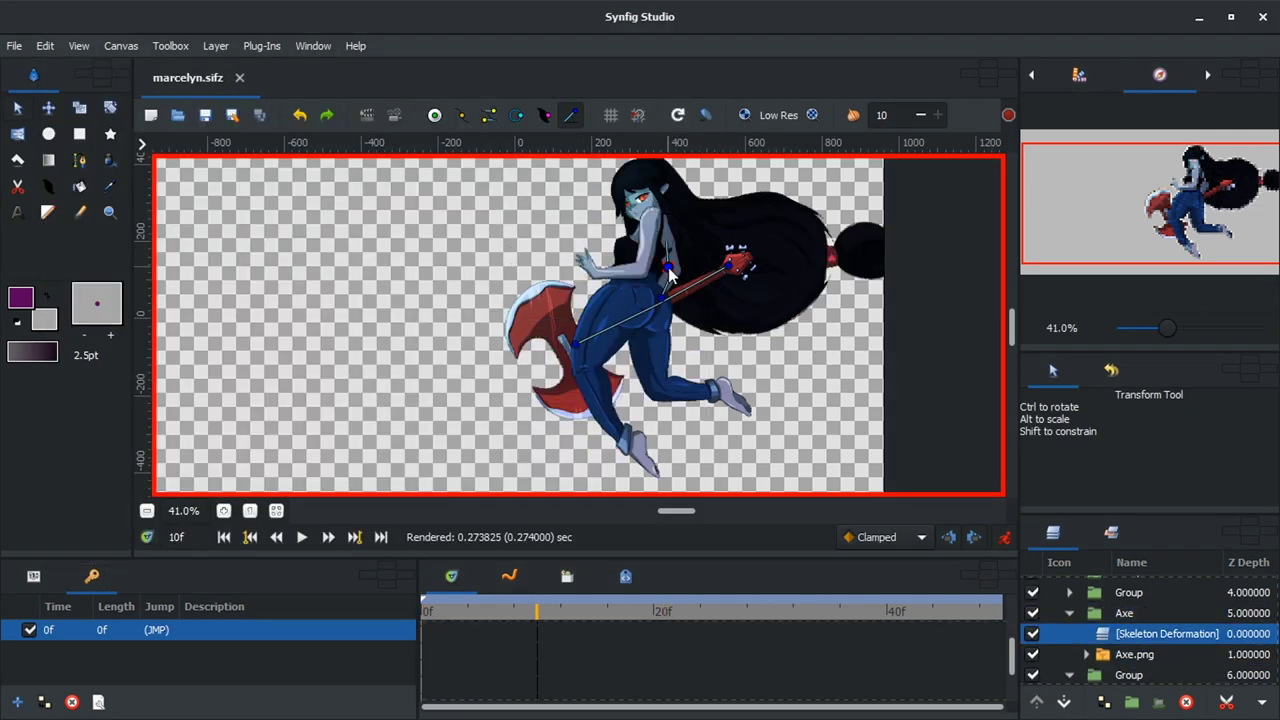
pyautogui.click(443, 611)
pyautogui.moveTo(660, 296); pyautogui.dragTo(640, 316)
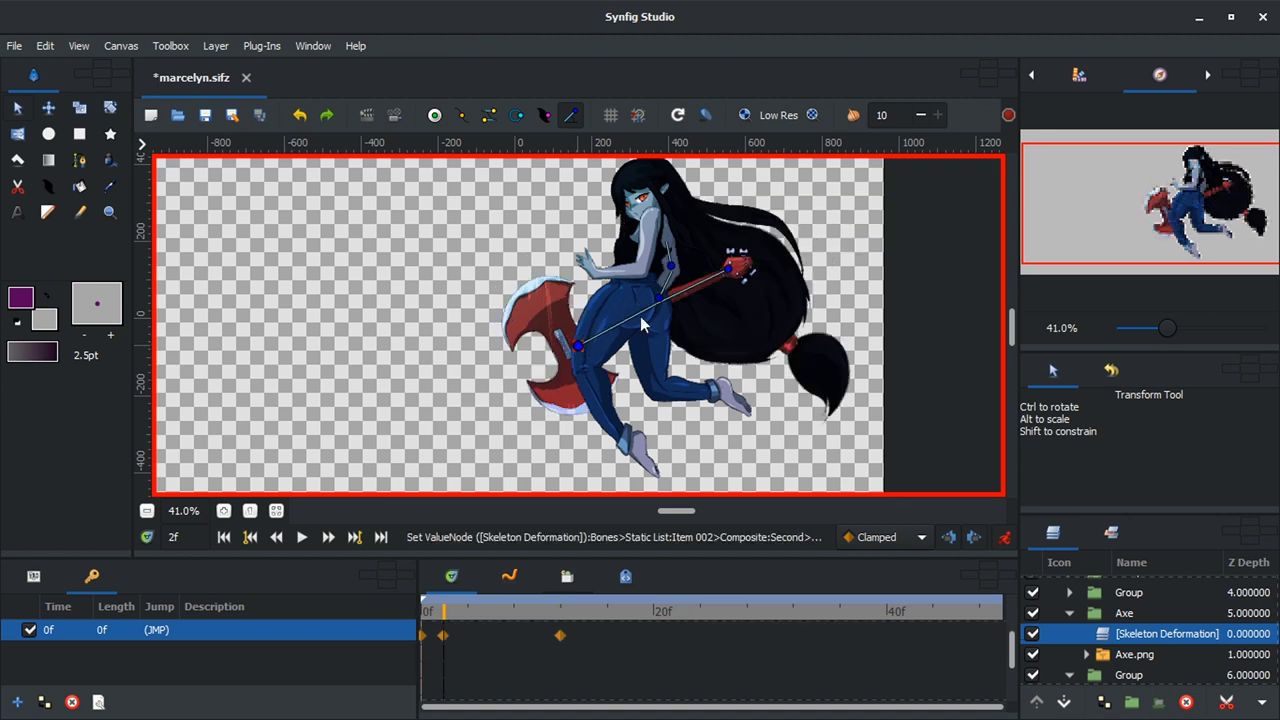
pyautogui.moveTo(560, 611); pyautogui.dragTo(457, 619)
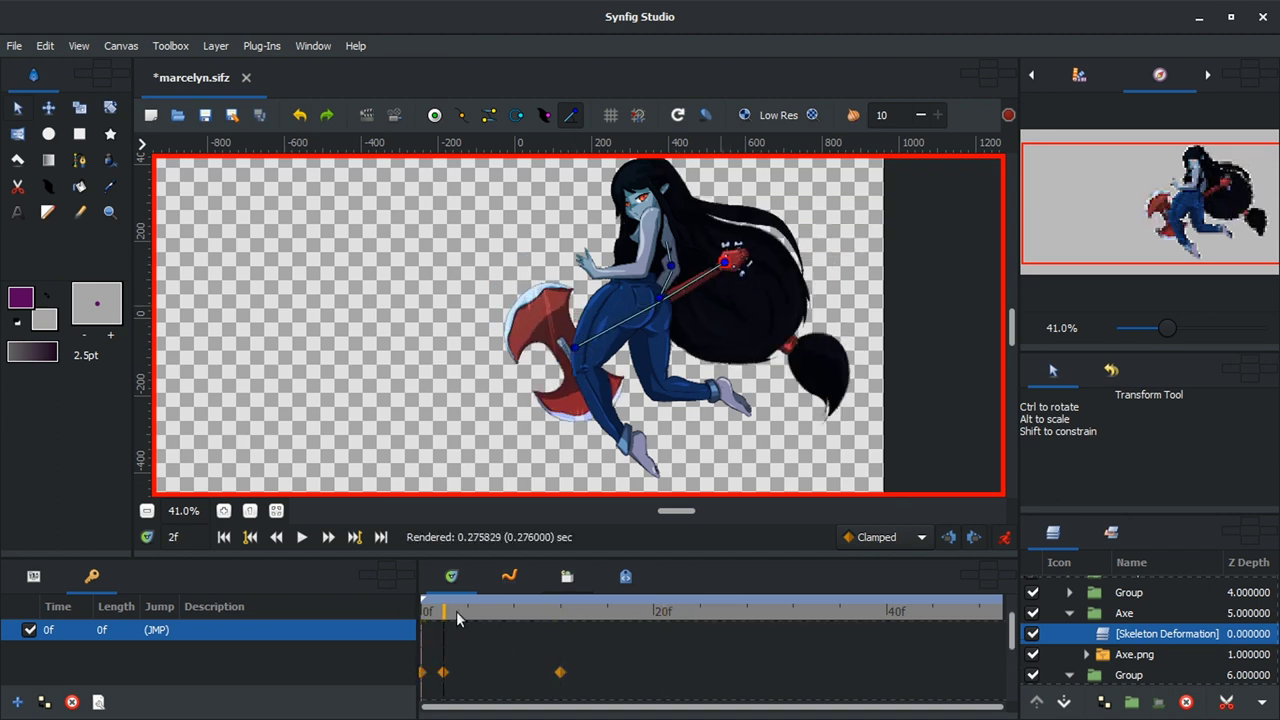
# Step: Adjust the axe bones at frames 14 and 10 and duplicate the axe's frame 0 pose to frame 21
pyautogui.click(582, 611)
pyautogui.moveTo(726, 262); pyautogui.dragTo(726, 291)
pyautogui.click(665, 611)
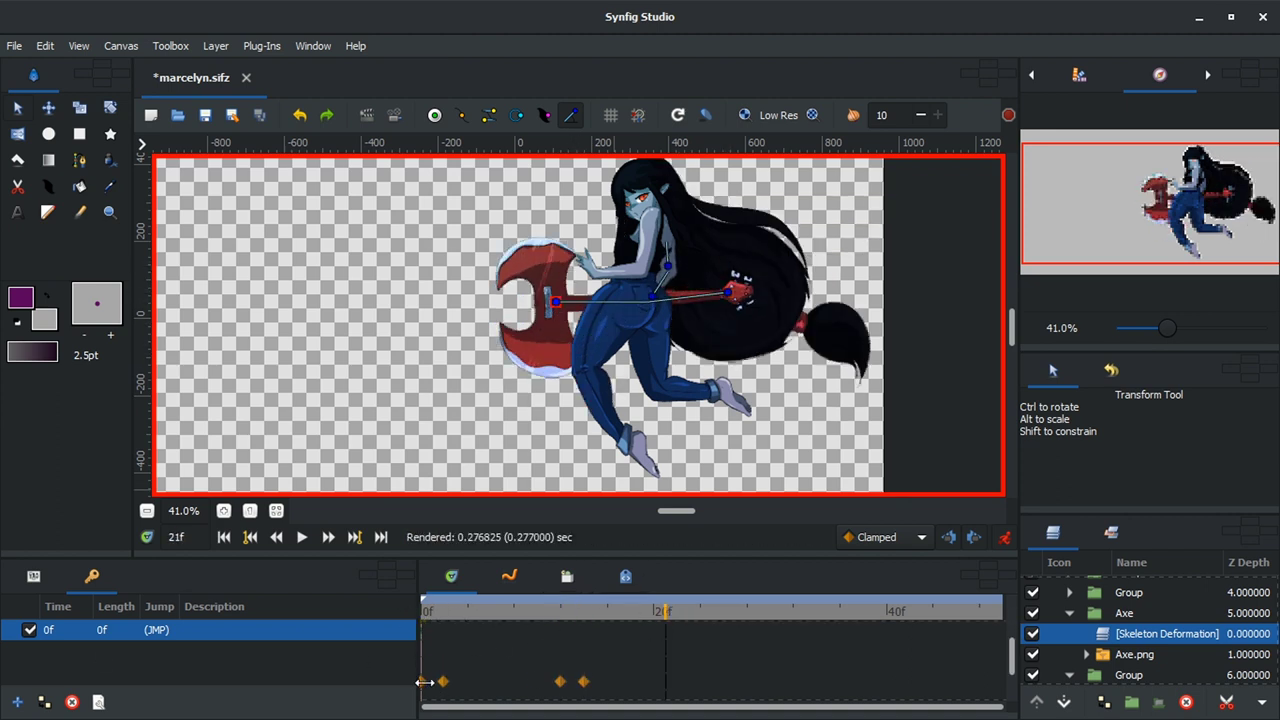
pyautogui.moveTo(555, 301); pyautogui.dragTo(560, 327)
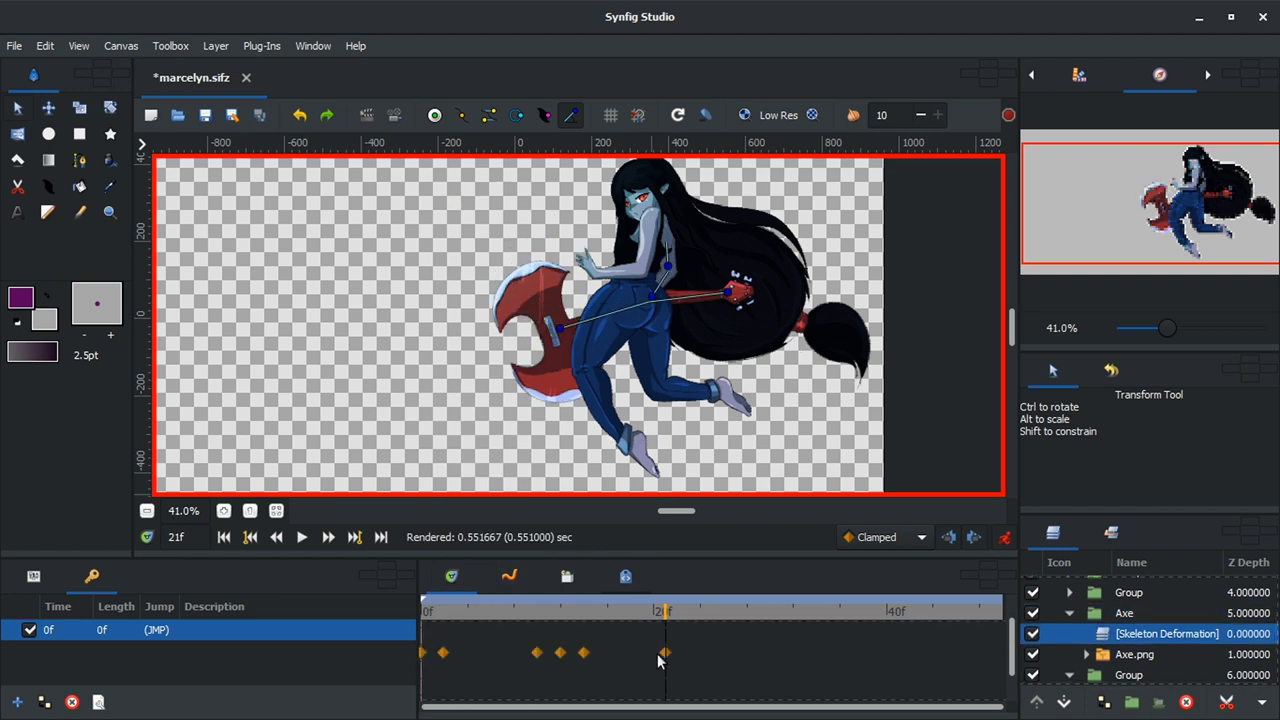
# Step: Render and play a preview of the axe's swing
pyautogui.click(437, 391)
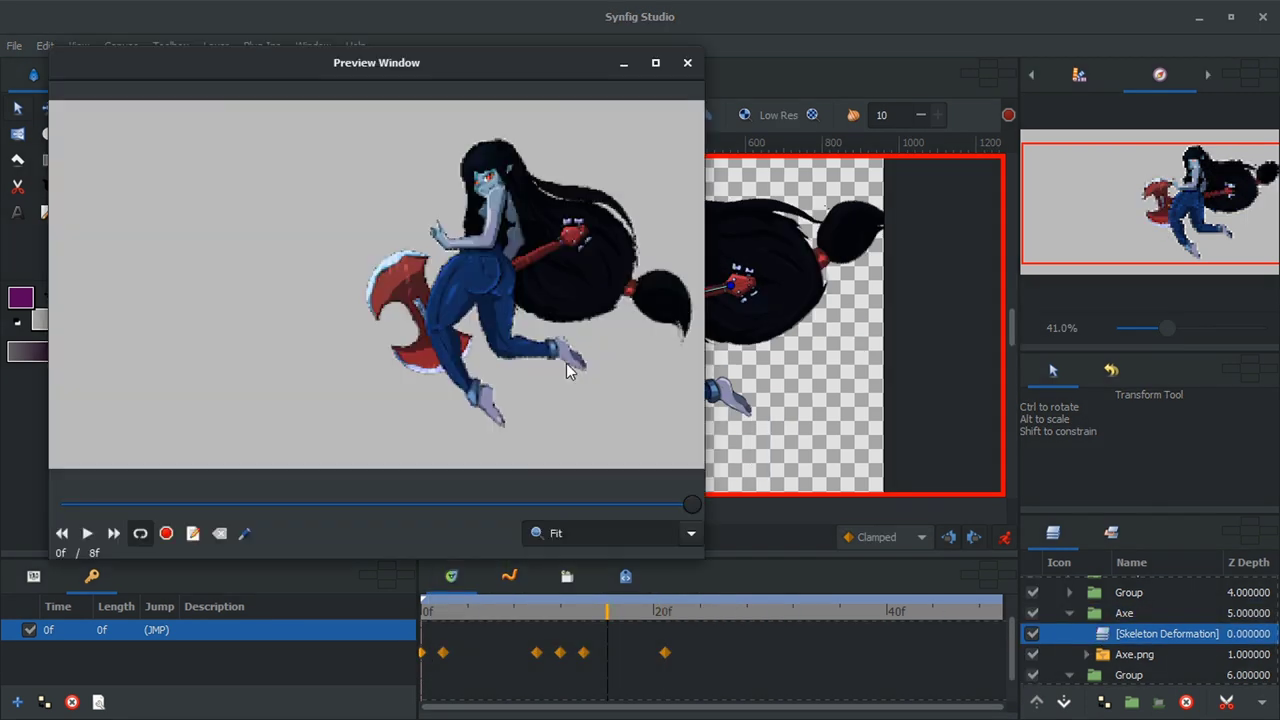
pyautogui.click(87, 535)
pyautogui.click(687, 62)
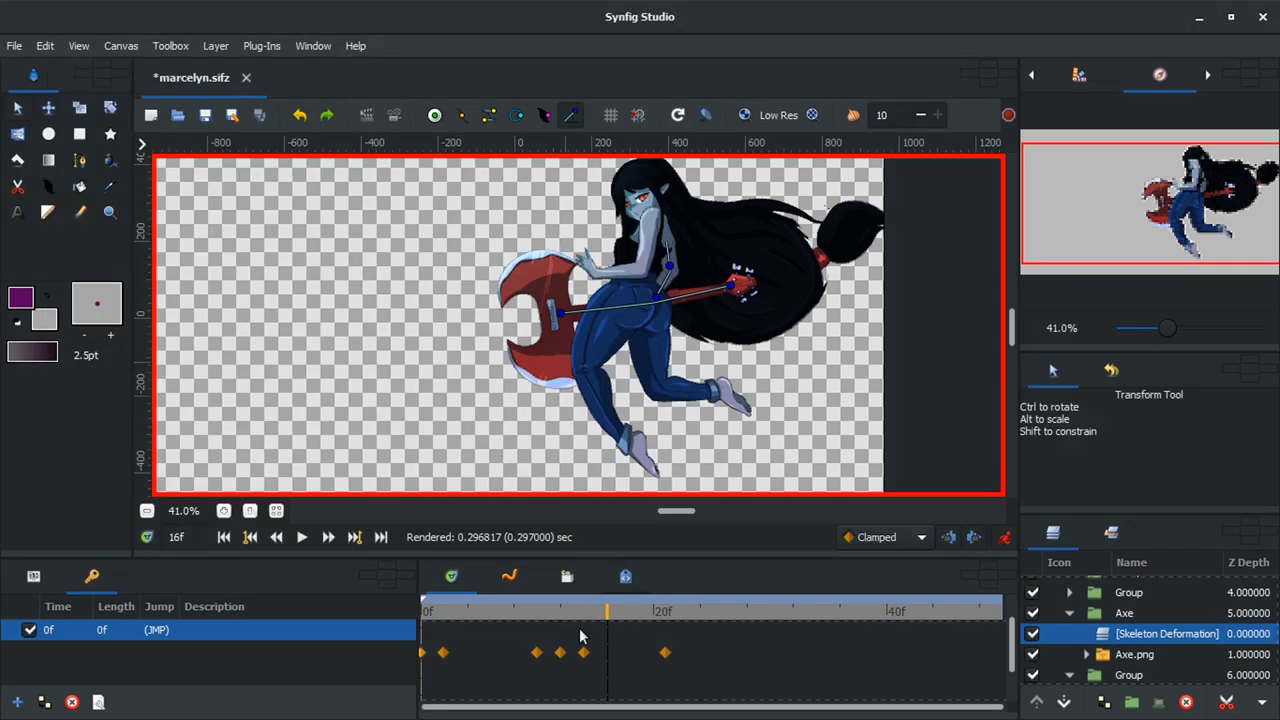
# Step: Remove the axe's waypoint at frame 14 and preview the animation again
pyautogui.rightClick(584, 652)
pyautogui.click(560, 611)
pyautogui.click(453, 385)
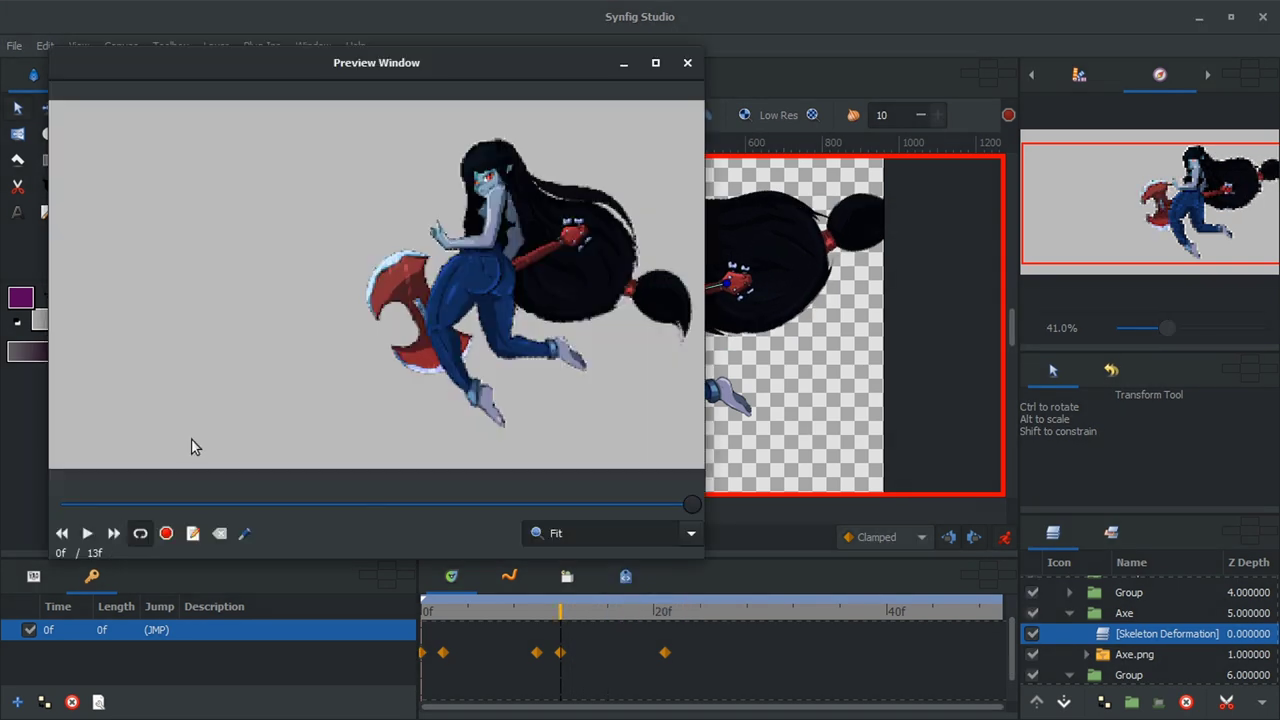
pyautogui.click(87, 535)
pyautogui.click(687, 62)
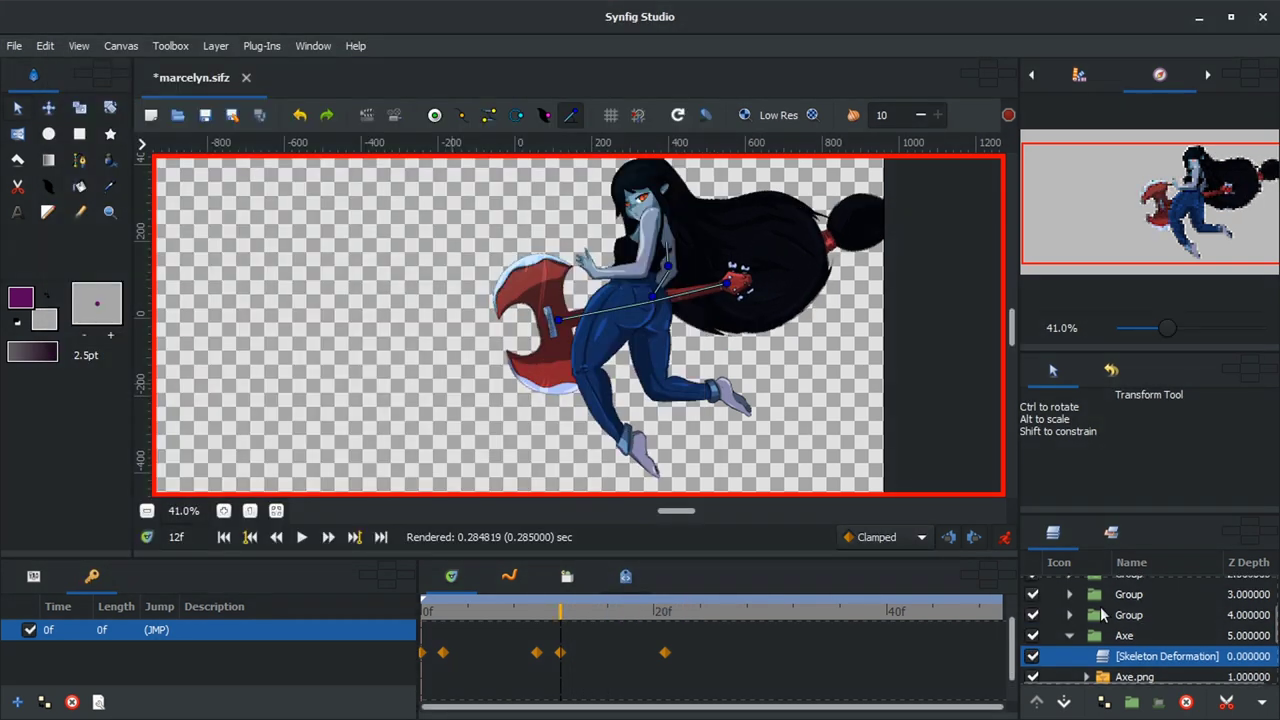
# Step: Save the file and pose the leg bones of the Body.png group's Skeleton Deformation at frame 10
pyautogui.click(1045, 615)
pyautogui.hotkey('ctrl', 's')
pyautogui.click(1069, 615)
pyautogui.click(1160, 635)
pyautogui.click(276, 537)
pyautogui.click(276, 537)
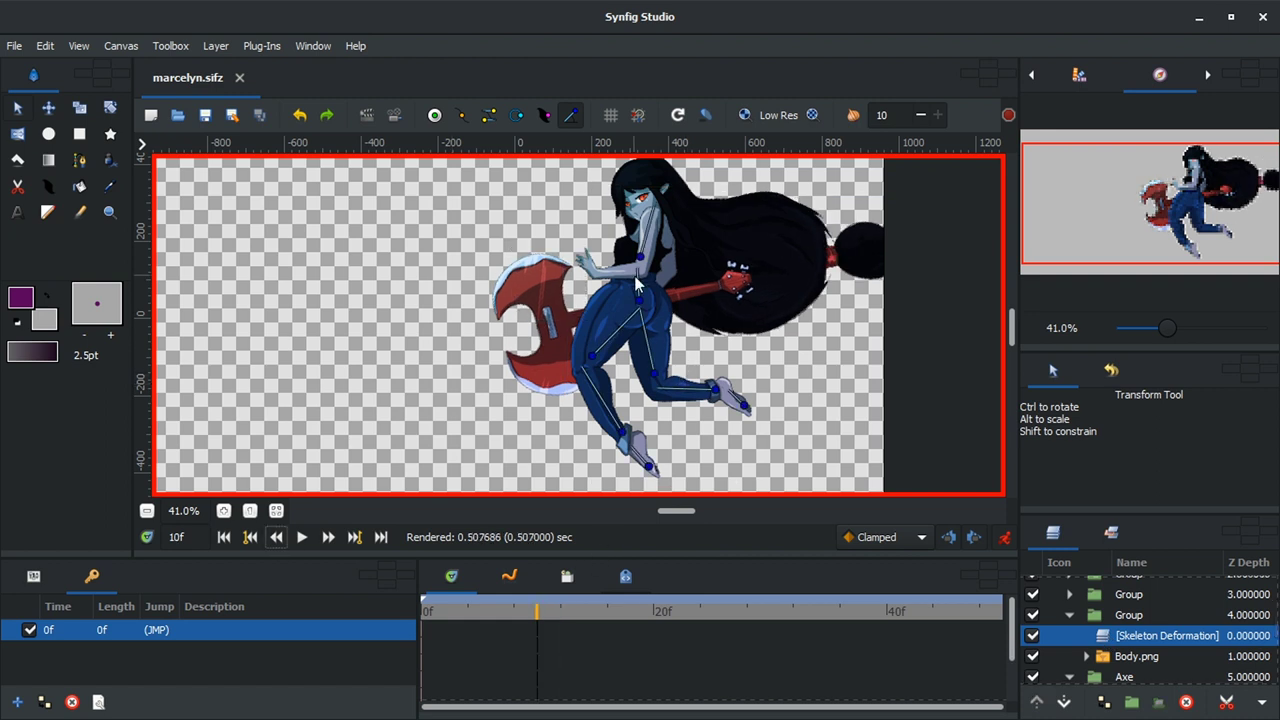
pyautogui.moveTo(593, 355); pyautogui.dragTo(589, 360)
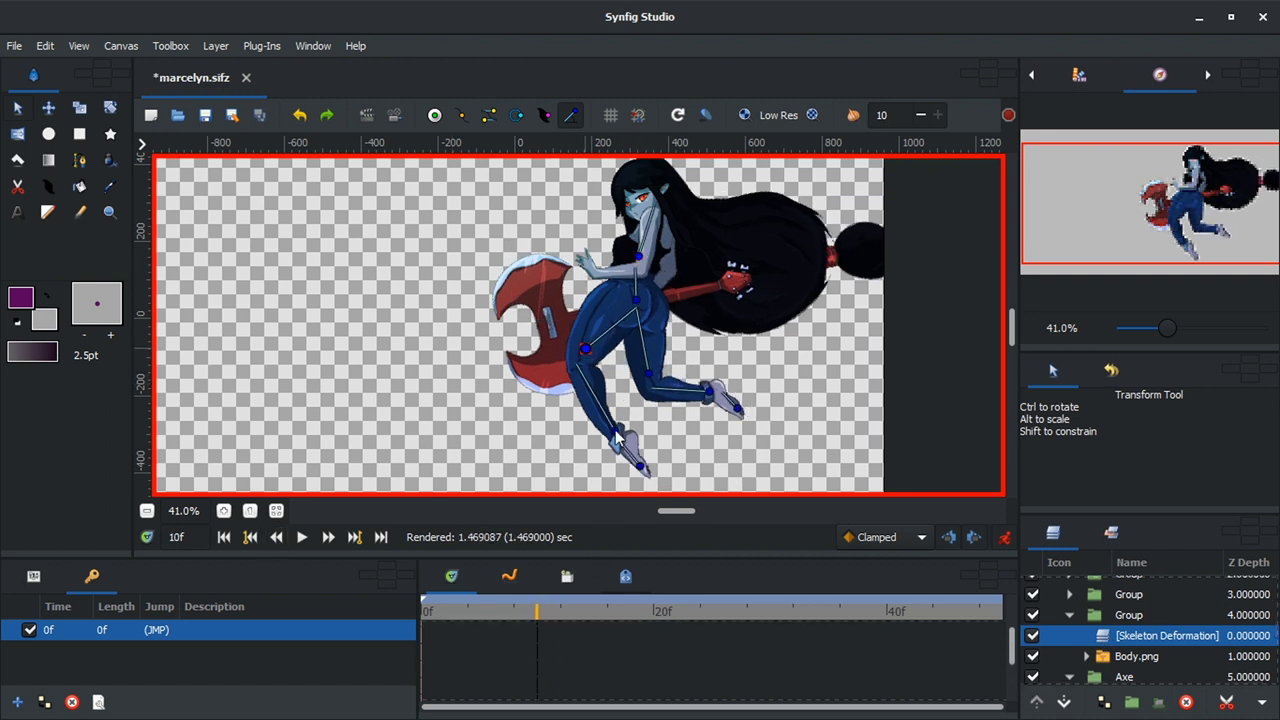
pyautogui.moveTo(617, 435)
pyautogui.mouseDown()
pyautogui.moveTo(606, 430)
pyautogui.moveTo(616, 438)
pyautogui.mouseUp()
# Step: Pose the body's leg bones at frame 12 and raise the rear foot's ankle bone slightly at frame 3
pyautogui.click(568, 612)
pyautogui.click(455, 611)
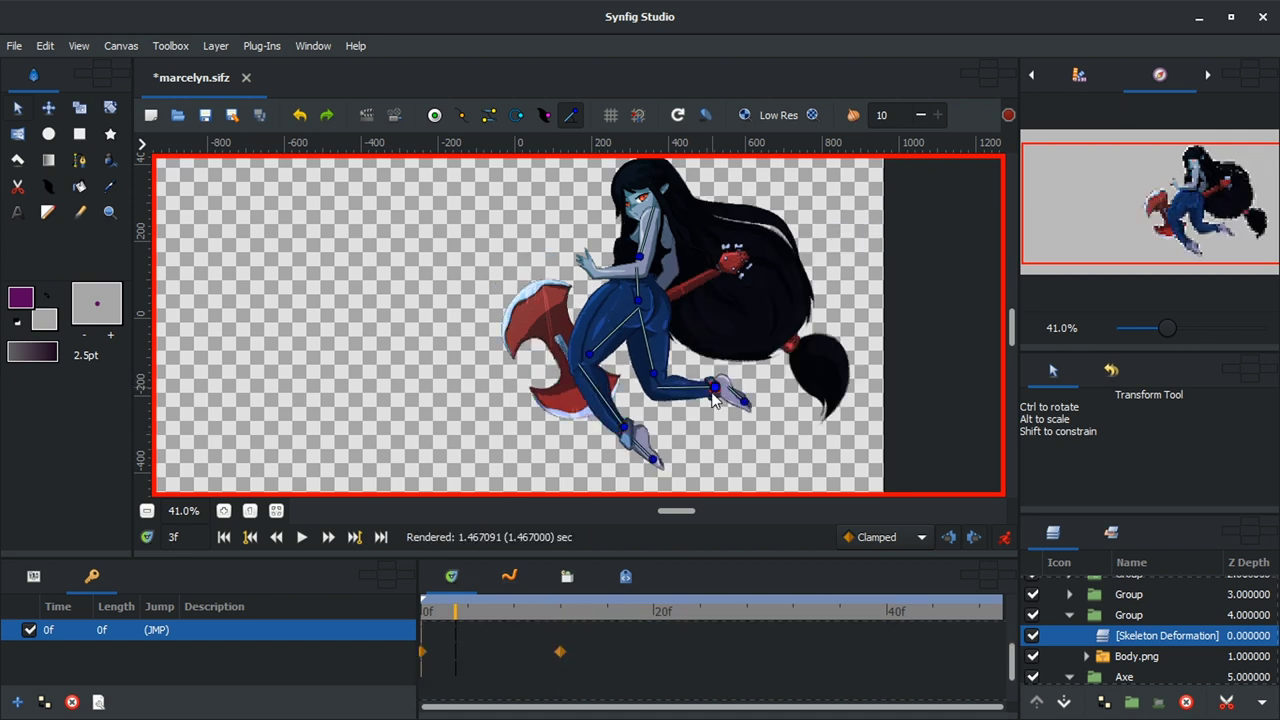
pyautogui.moveTo(713, 393); pyautogui.dragTo(712, 386)
# Step: Refine the front leg's follow-through after frame 12 and raise the rear ankle bone at frame 14
pyautogui.click(595, 611)
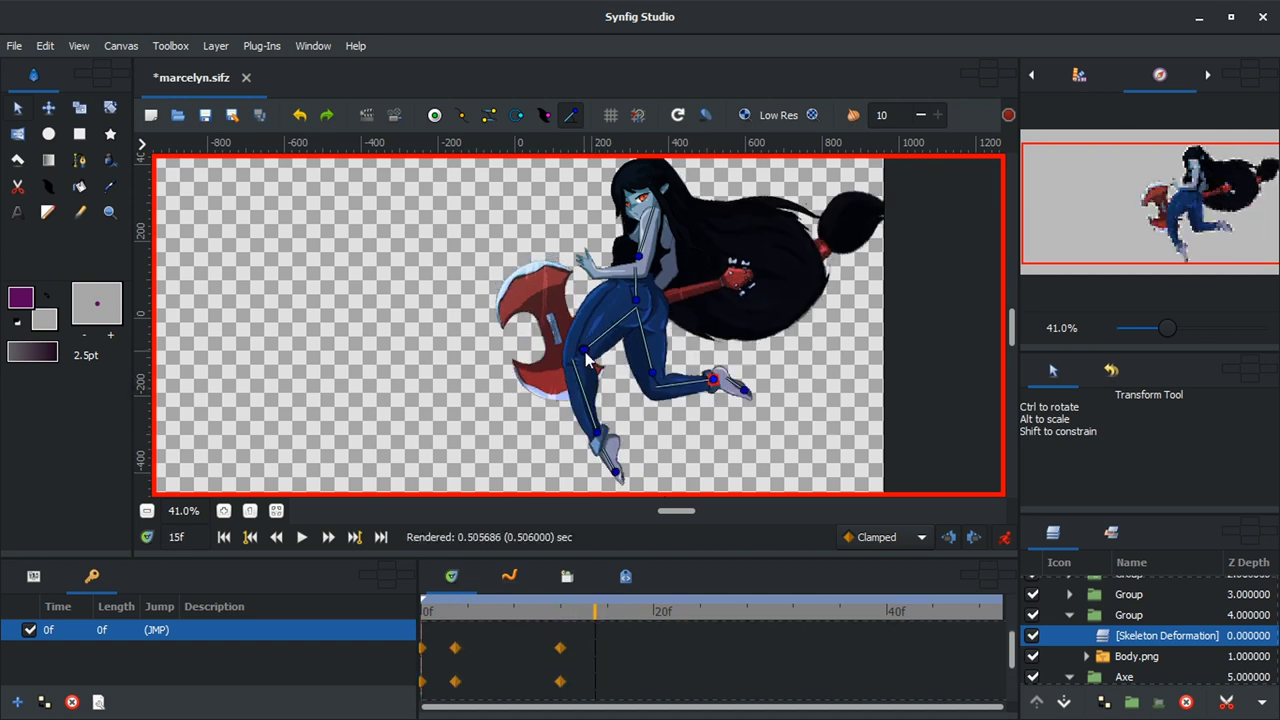
pyautogui.moveTo(580, 350); pyautogui.dragTo(585, 352)
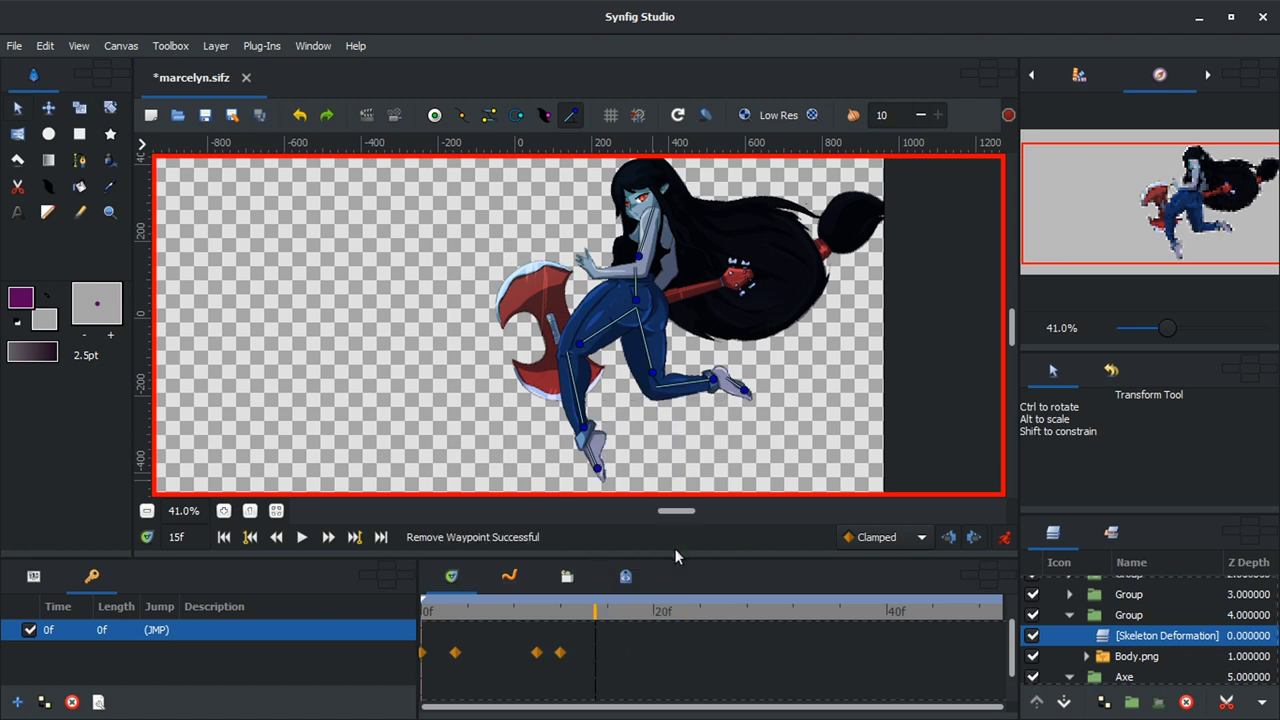
pyautogui.click(561, 612)
pyautogui.click(584, 612)
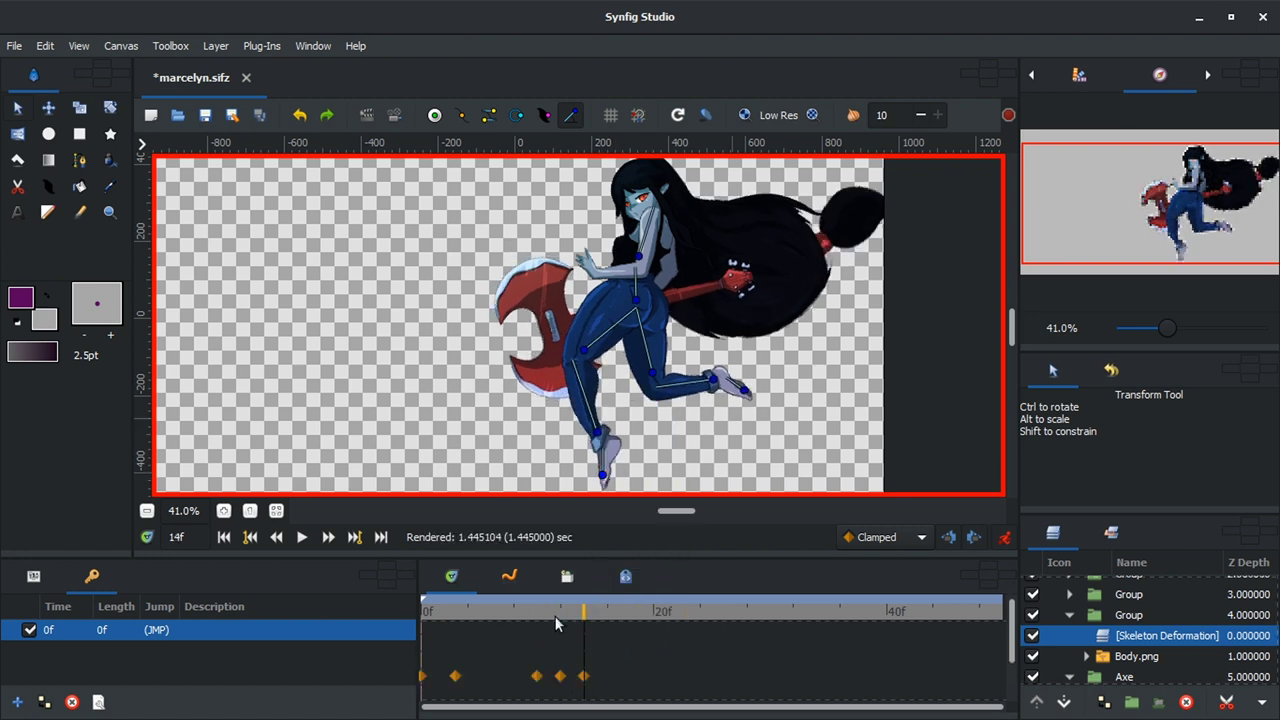
pyautogui.moveTo(713, 380); pyautogui.dragTo(711, 372)
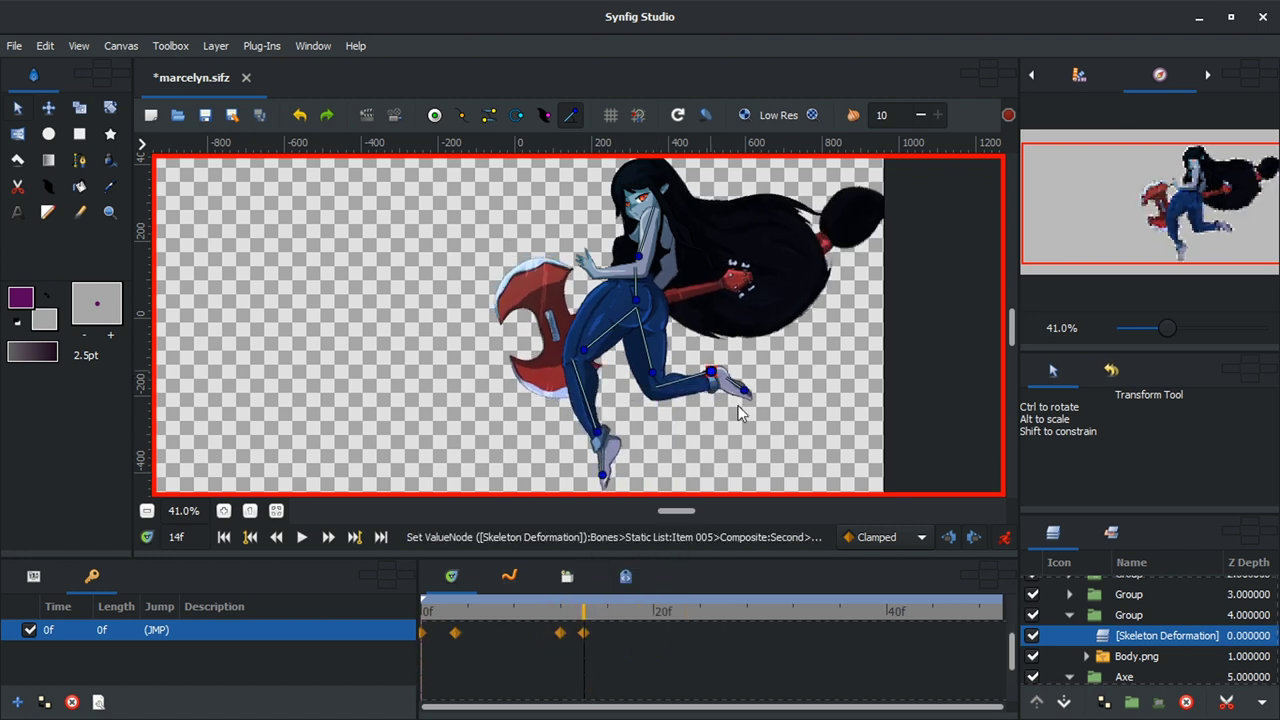
# Step: Adjust the rear foot's tip at frames 15 and 6 and duplicate the body's frame 0 pose to frame 21
pyautogui.click(456, 612)
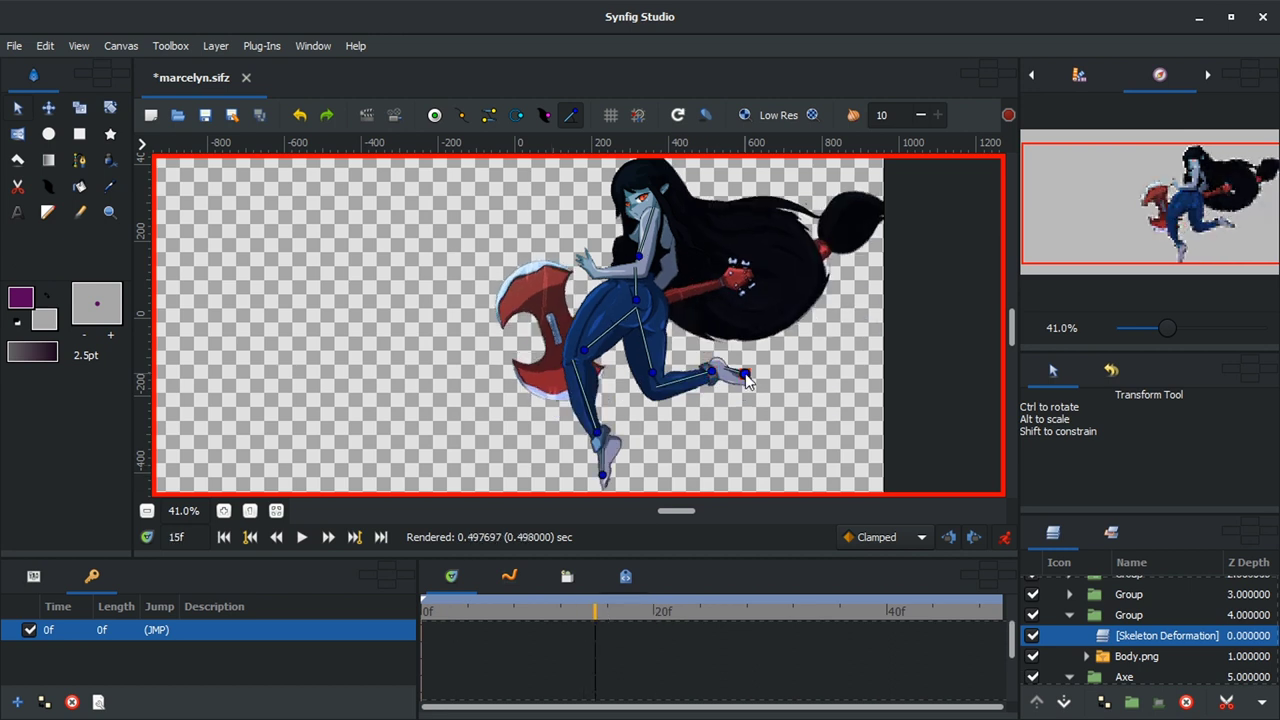
pyautogui.click(492, 614)
pyautogui.moveTo(738, 412); pyautogui.dragTo(778, 425)
pyautogui.rightClick(424, 676)
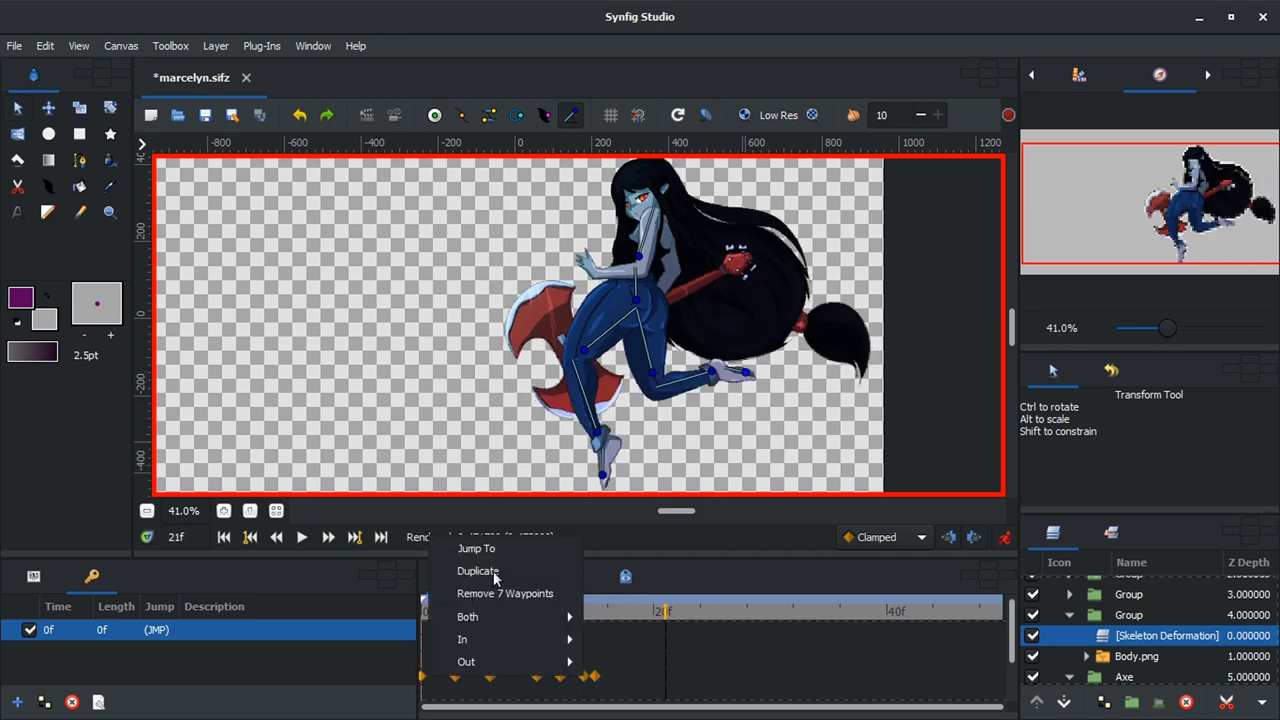
pyautogui.click(470, 566)
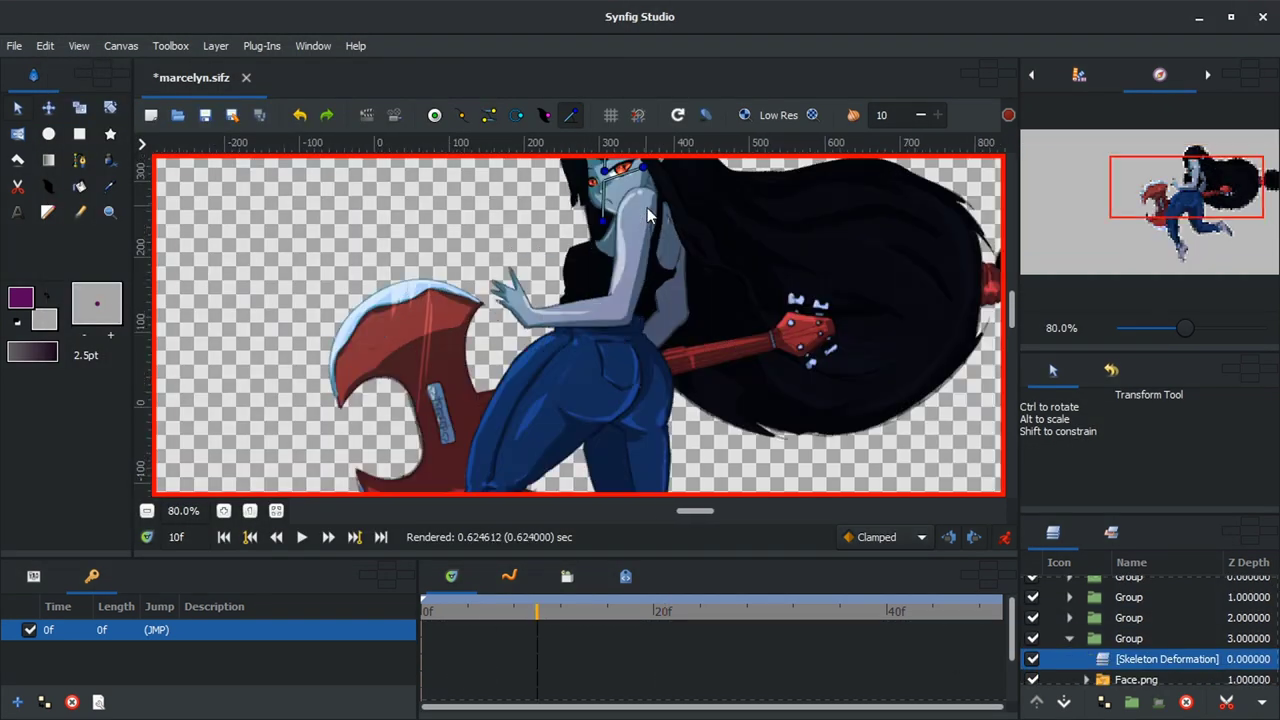
# Step: Pose the Face.png bones at frame 10 and the Fronthair.png bones at frames 12, 15 and 4
pyautogui.scroll(2, 647, 215)
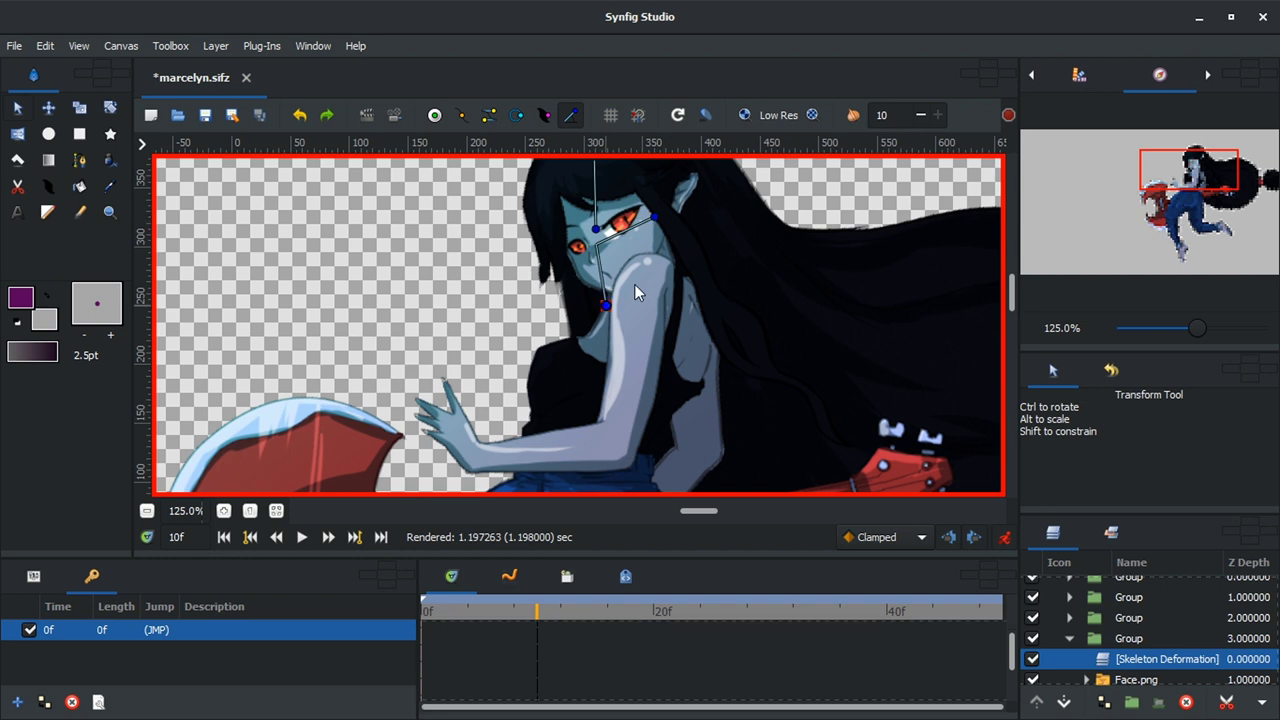
pyautogui.click(558, 611)
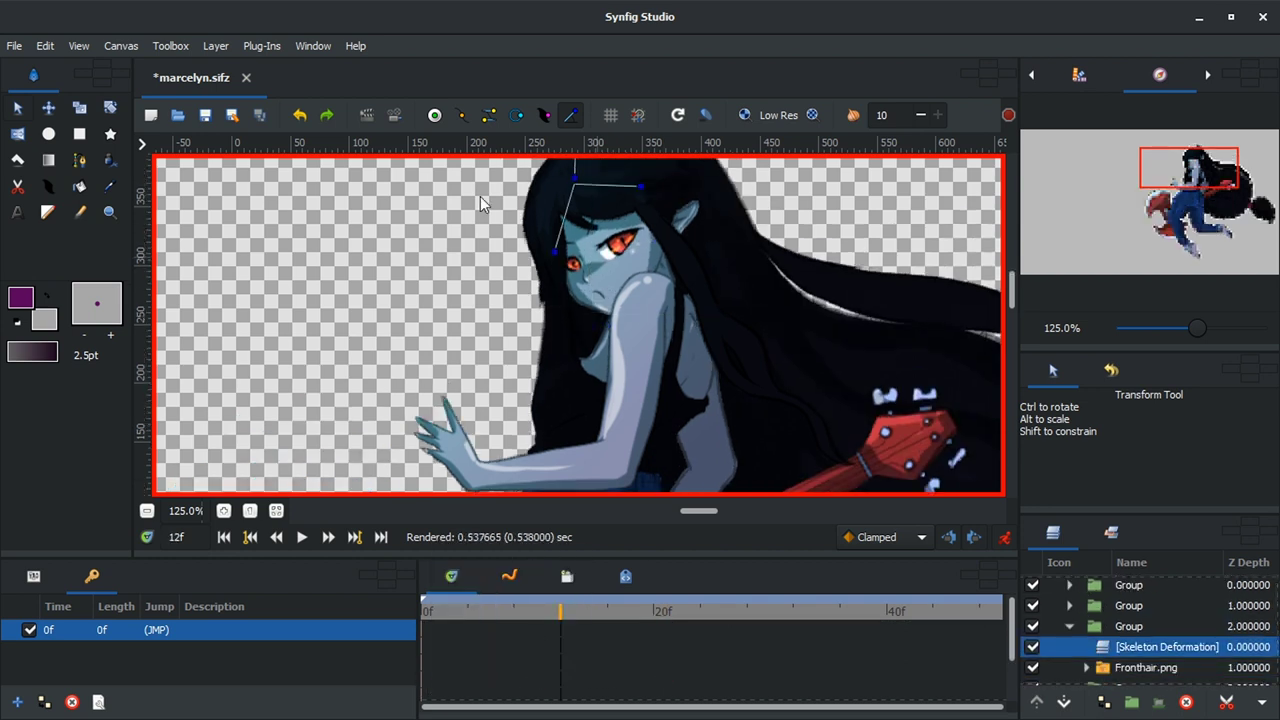
pyautogui.click(598, 621)
pyautogui.click(466, 617)
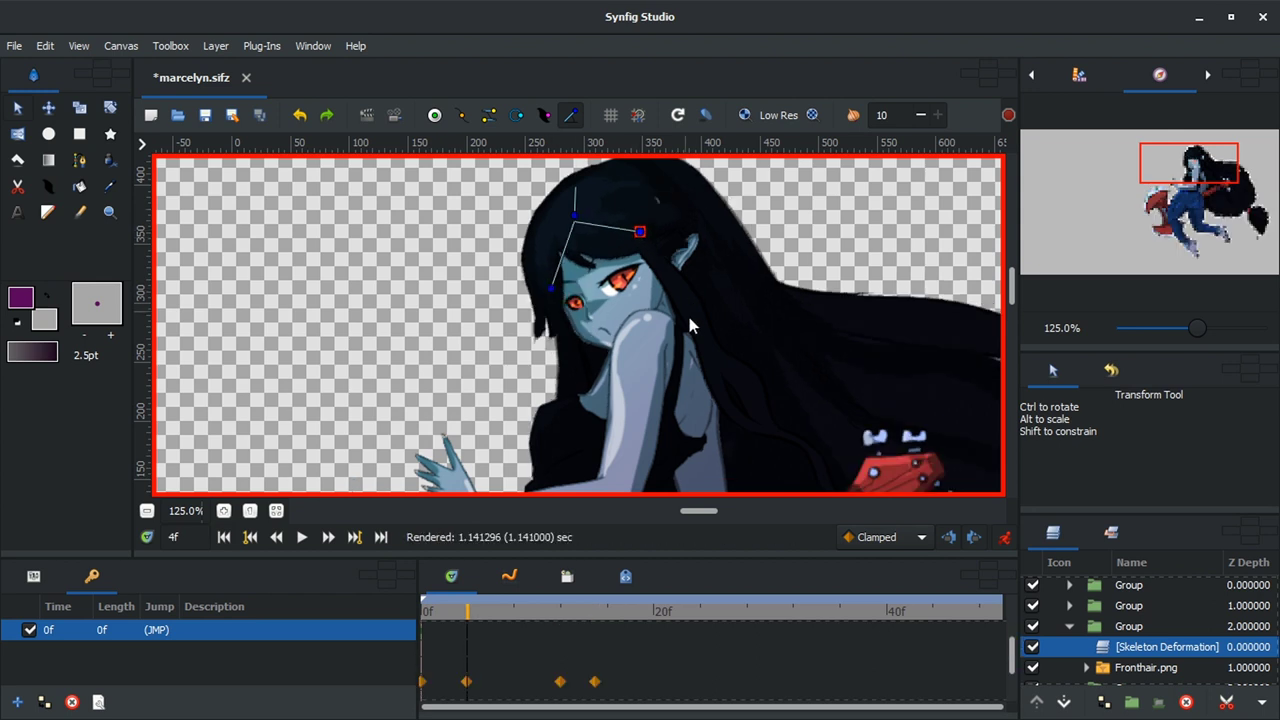
# Step: Duplicate the Fronthair.png bones' frame 0 pose to frame 21
pyautogui.click(666, 617)
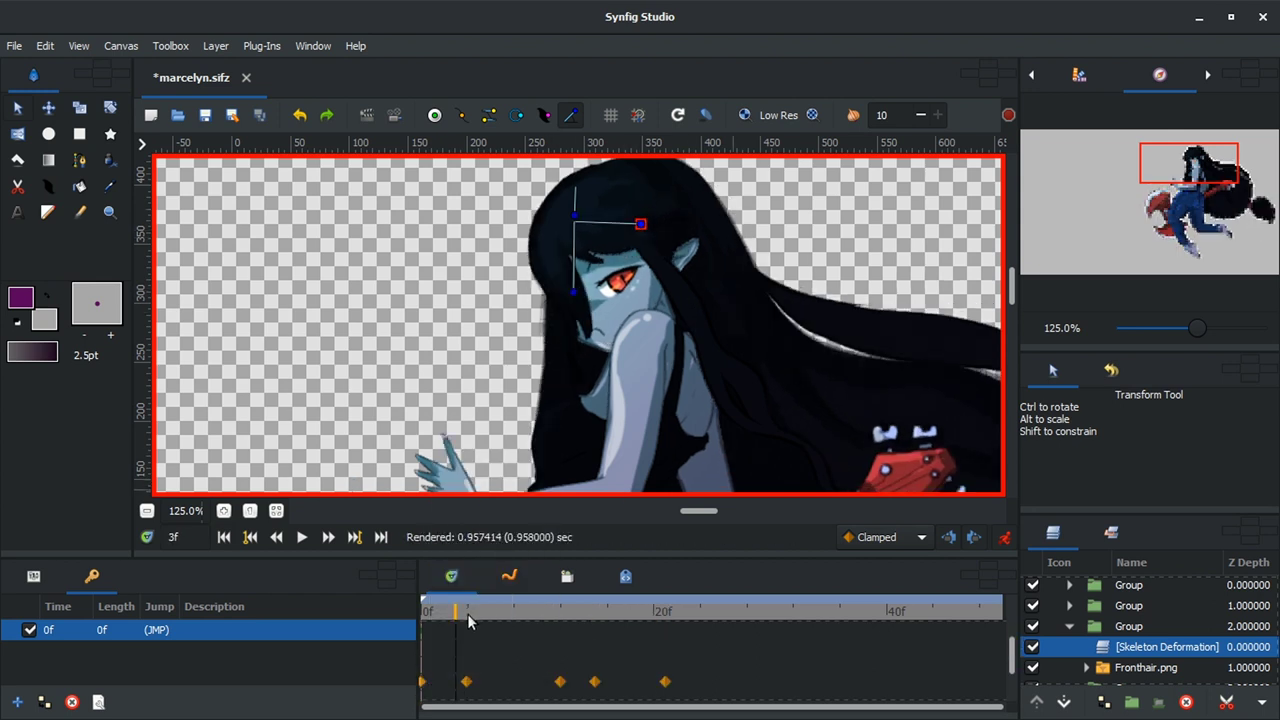
pyautogui.rightClick(567, 648)
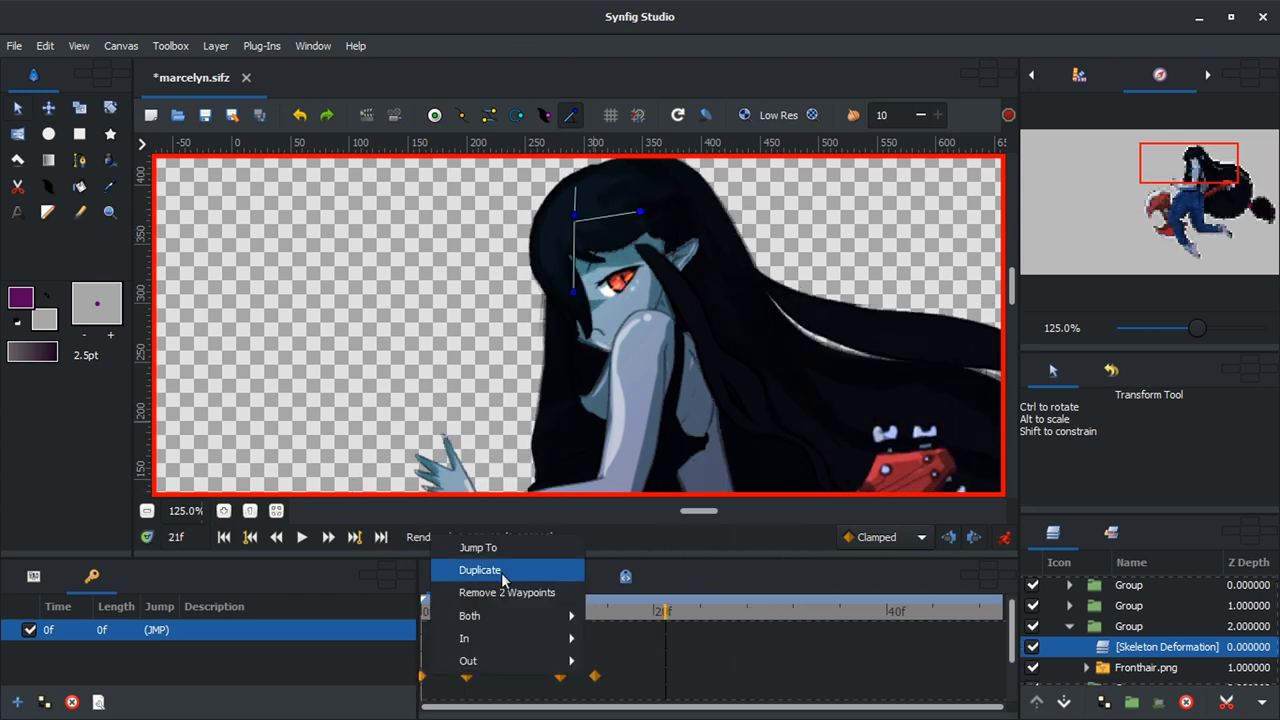
pyautogui.click(660, 437)
pyautogui.click(660, 437)
# Step: Pose the Fronthair2.png strand bones at frames 10 and 14 and duplicate their frame 0 pose to frame 21
pyautogui.scroll(-2, 660, 437)
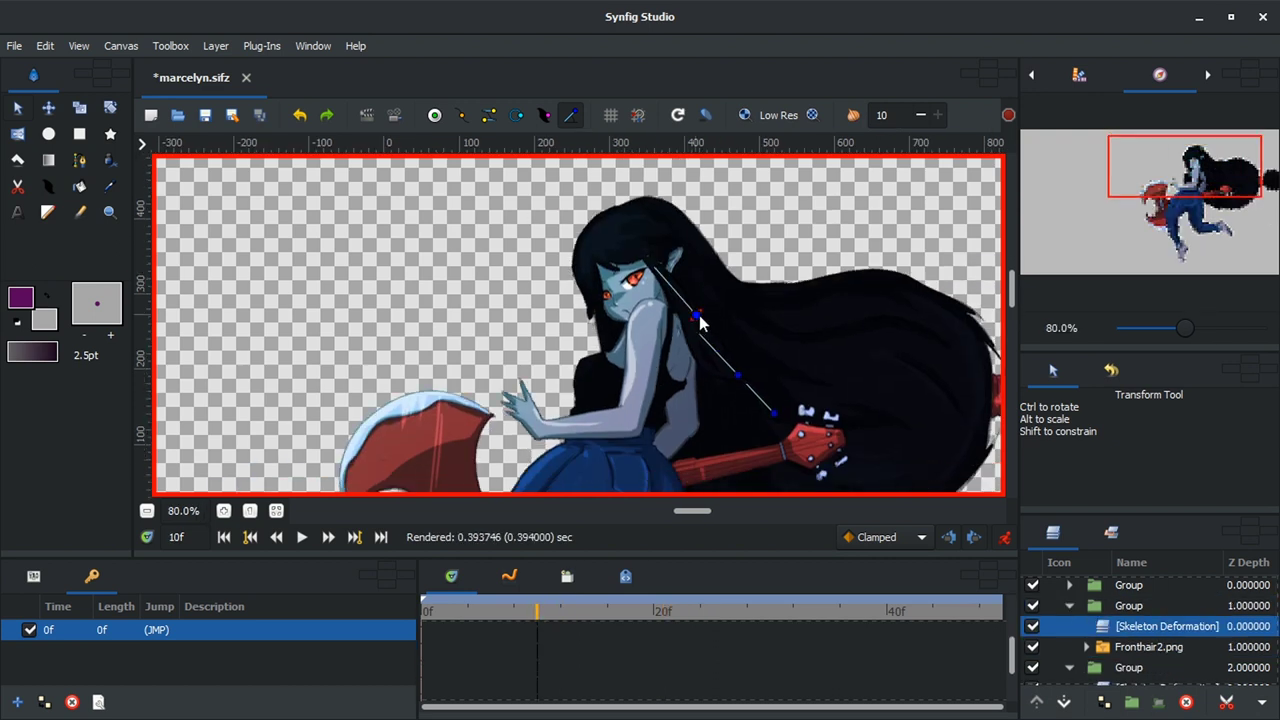
pyautogui.click(590, 610)
pyautogui.moveTo(802, 380); pyautogui.dragTo(810, 373)
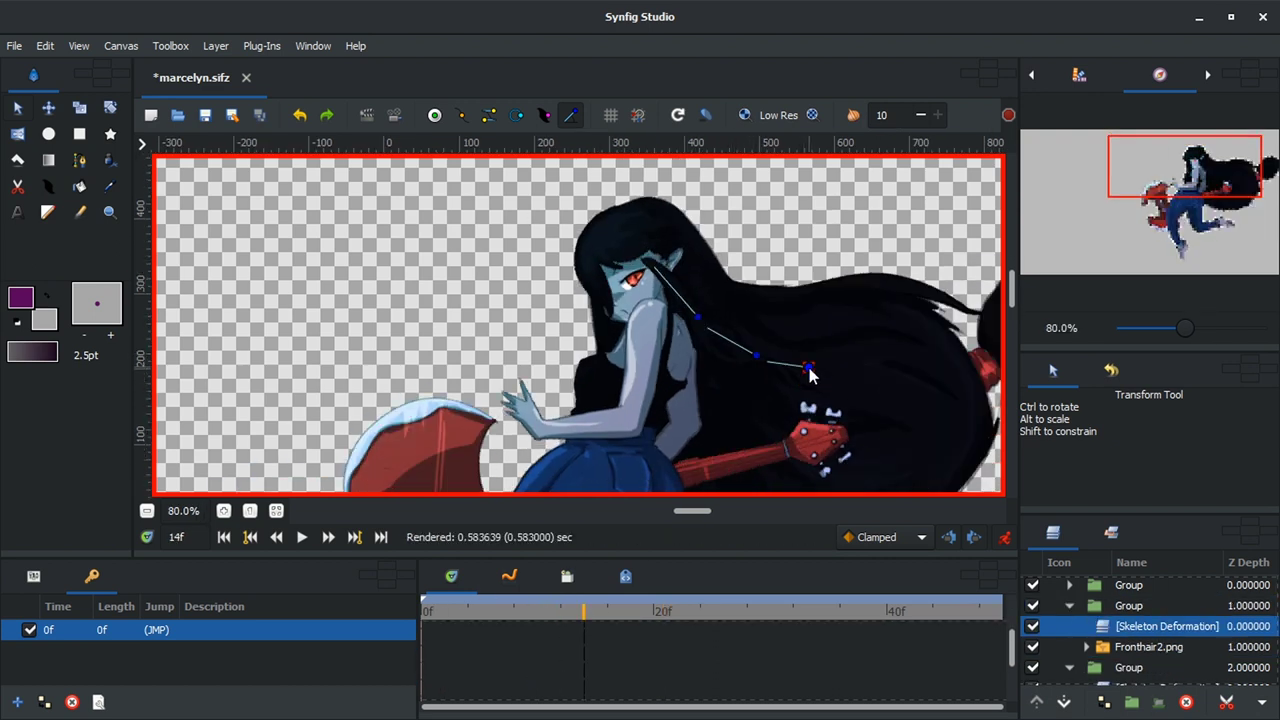
pyautogui.click(663, 610)
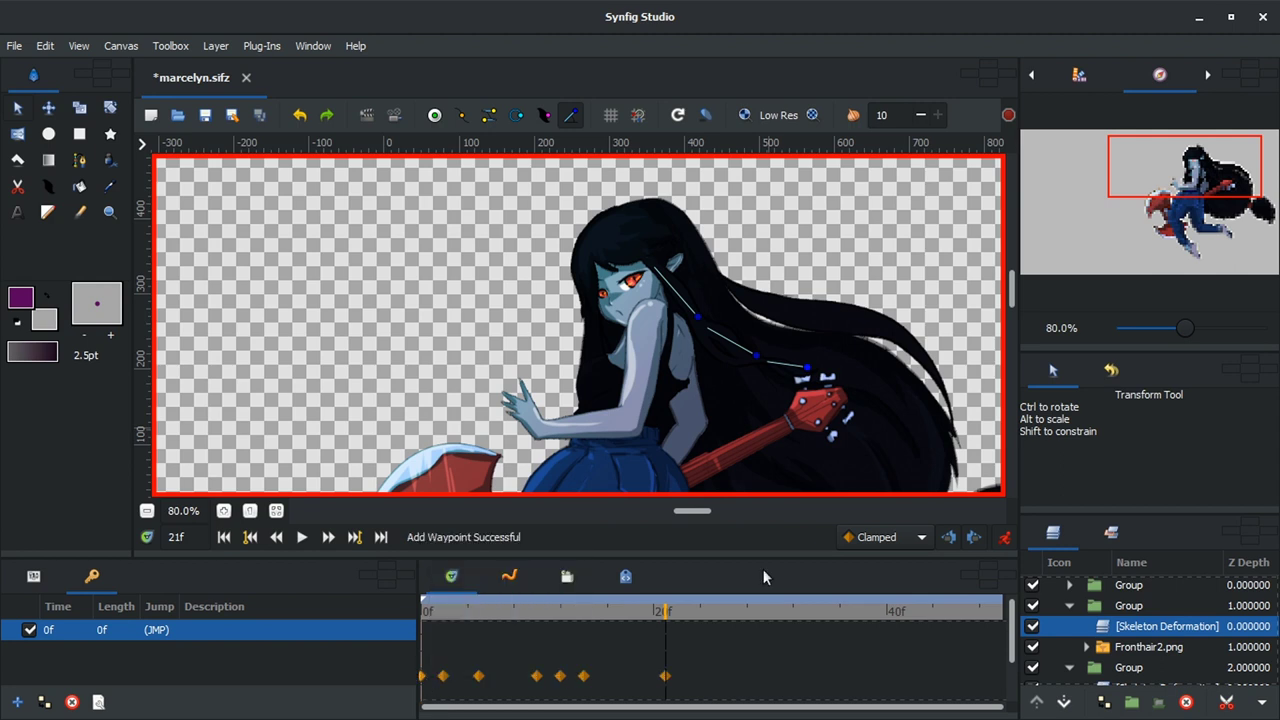
# Step: Readjust the Fronthair.png side bone at frame 12 and save the file
pyautogui.click(587, 611)
pyautogui.scroll(-1, 1090, 590)
pyautogui.click(1160, 666)
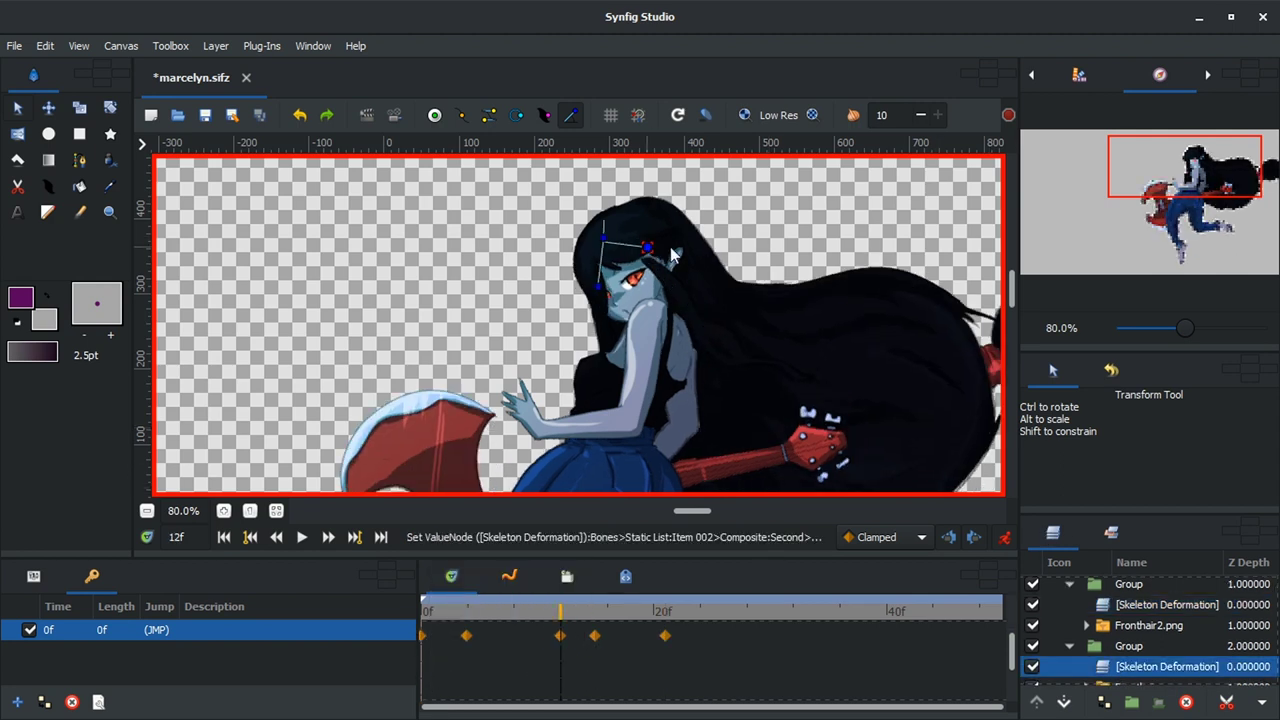
pyautogui.hotkey('ctrl', 's')
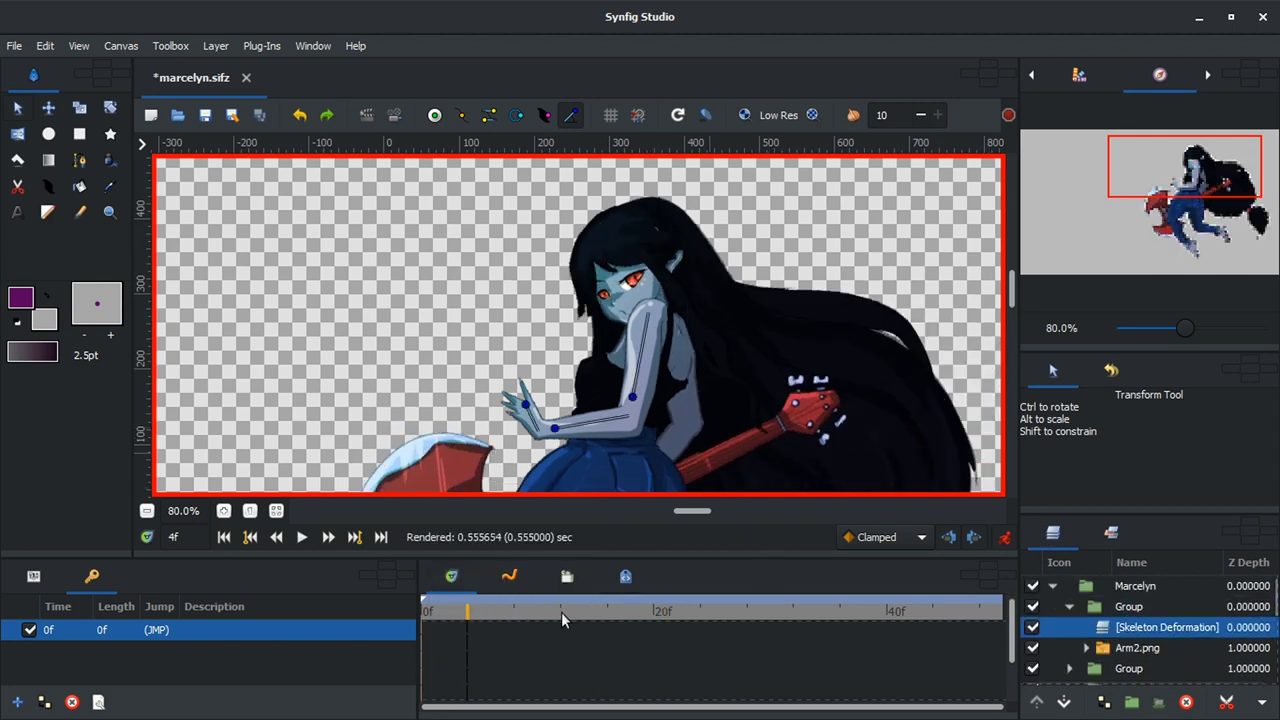
# Step: Pose the Arm2.png arm and hand bones at frames 2, 10, 12 and 14
pyautogui.click(541, 611)
pyautogui.moveTo(678, 348); pyautogui.dragTo(665, 318)
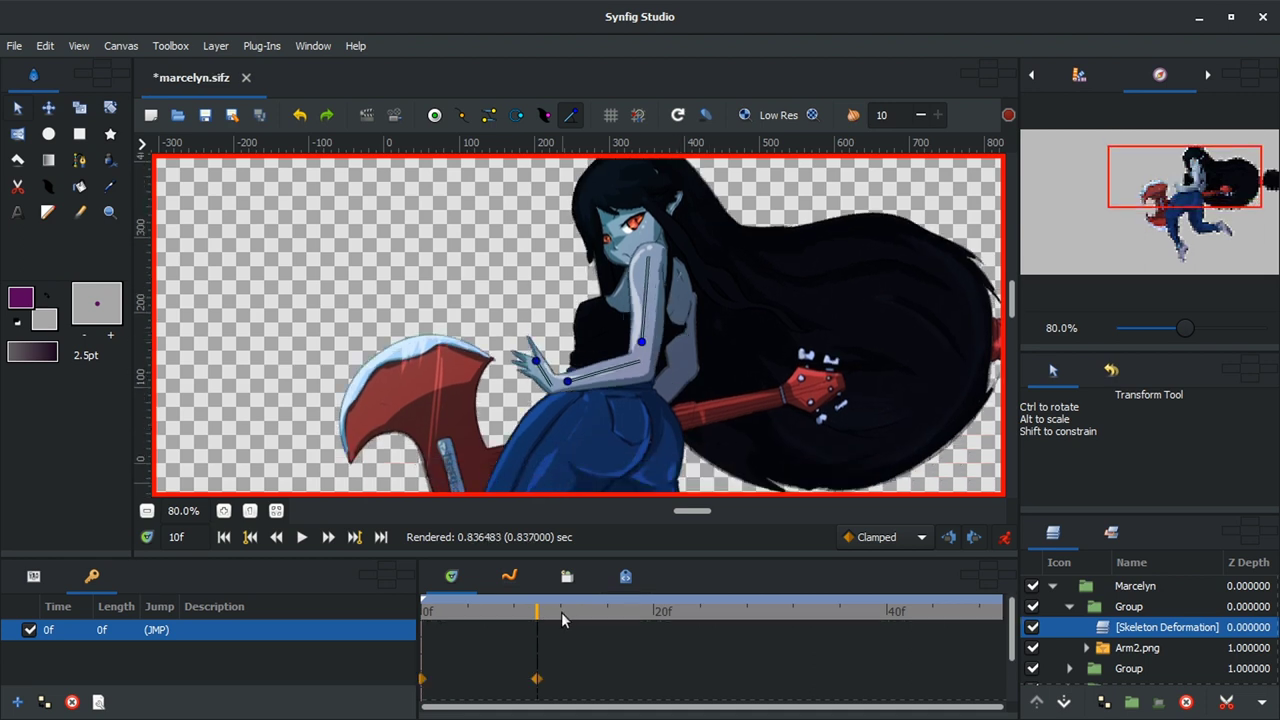
pyautogui.click(443, 611)
pyautogui.click(583, 614)
pyautogui.moveTo(528, 353); pyautogui.dragTo(541, 348)
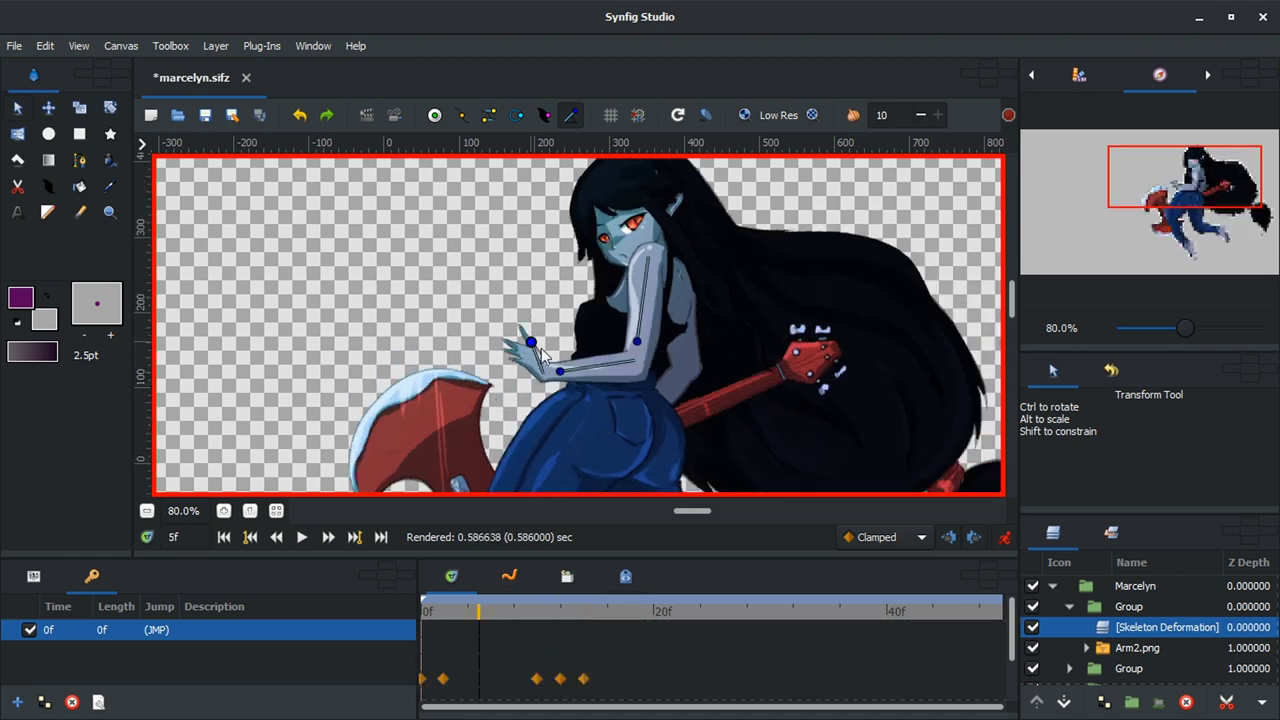
# Step: Preview the whole character animation with the end time set to 20f
pyautogui.hotkey('ctrl', 'shift', 'z')
pyautogui.click(395, 115)
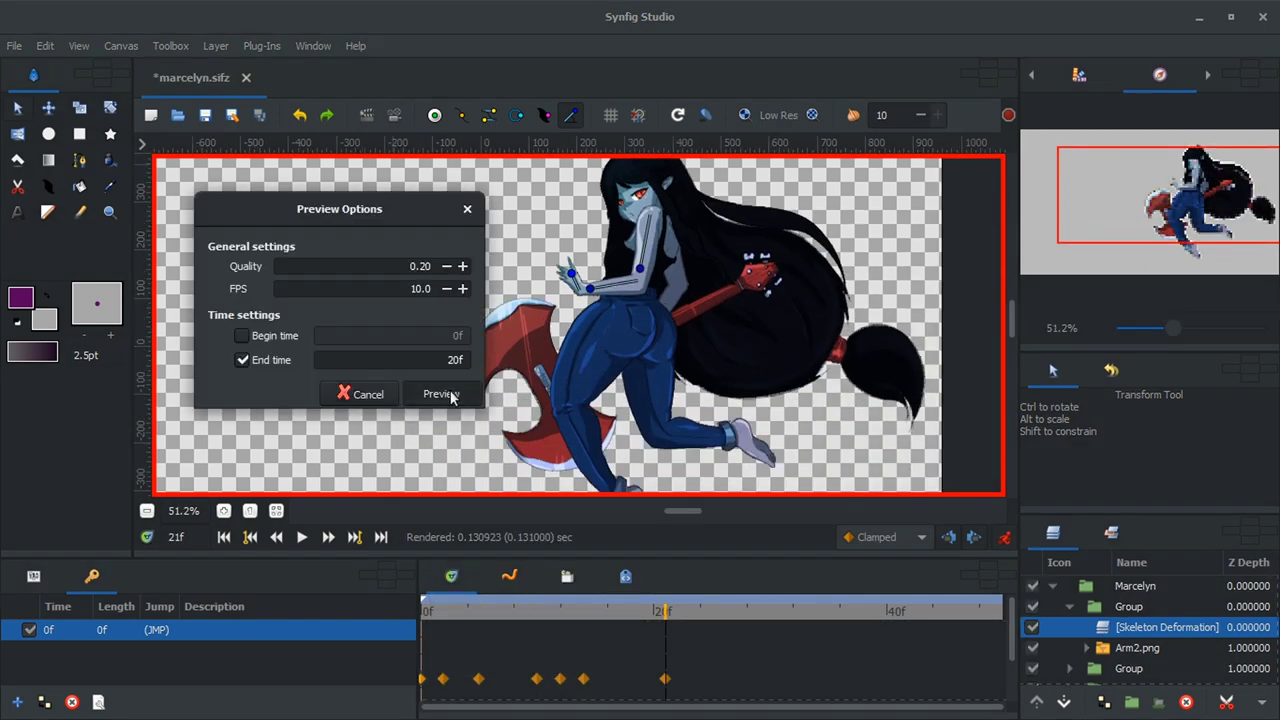
pyautogui.click(440, 397)
pyautogui.click(88, 538)
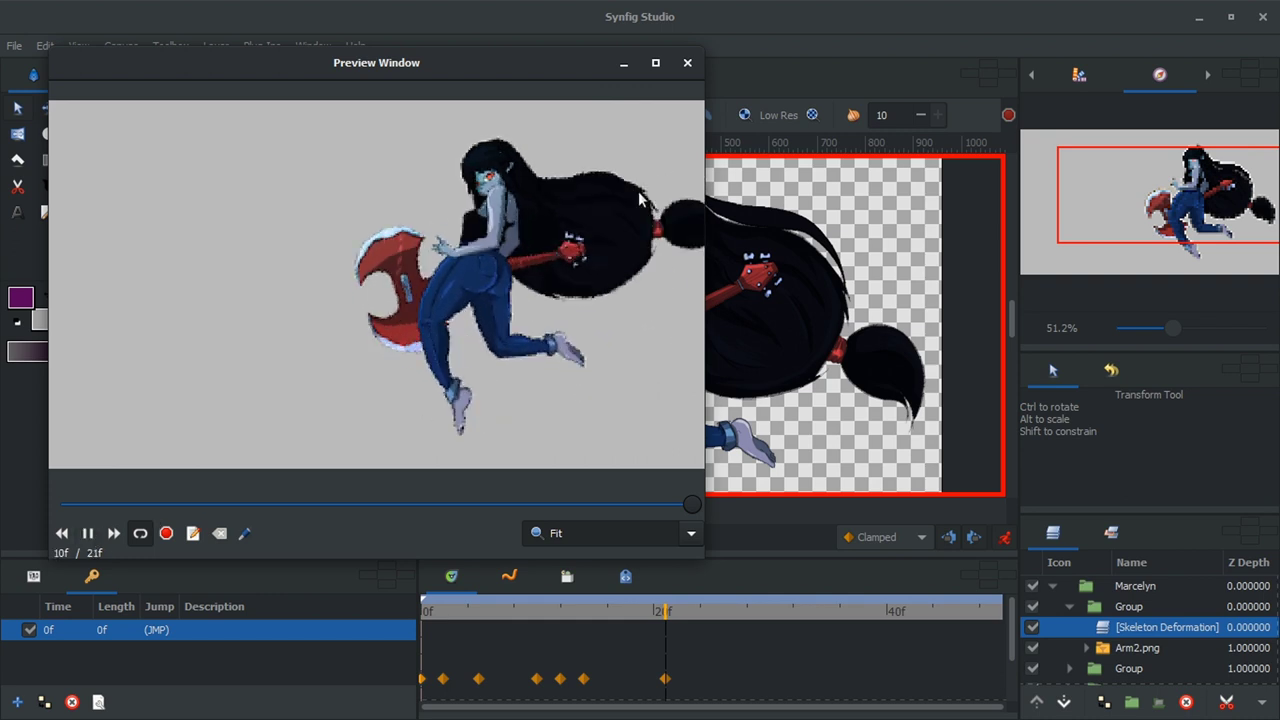
pyautogui.click(687, 64)
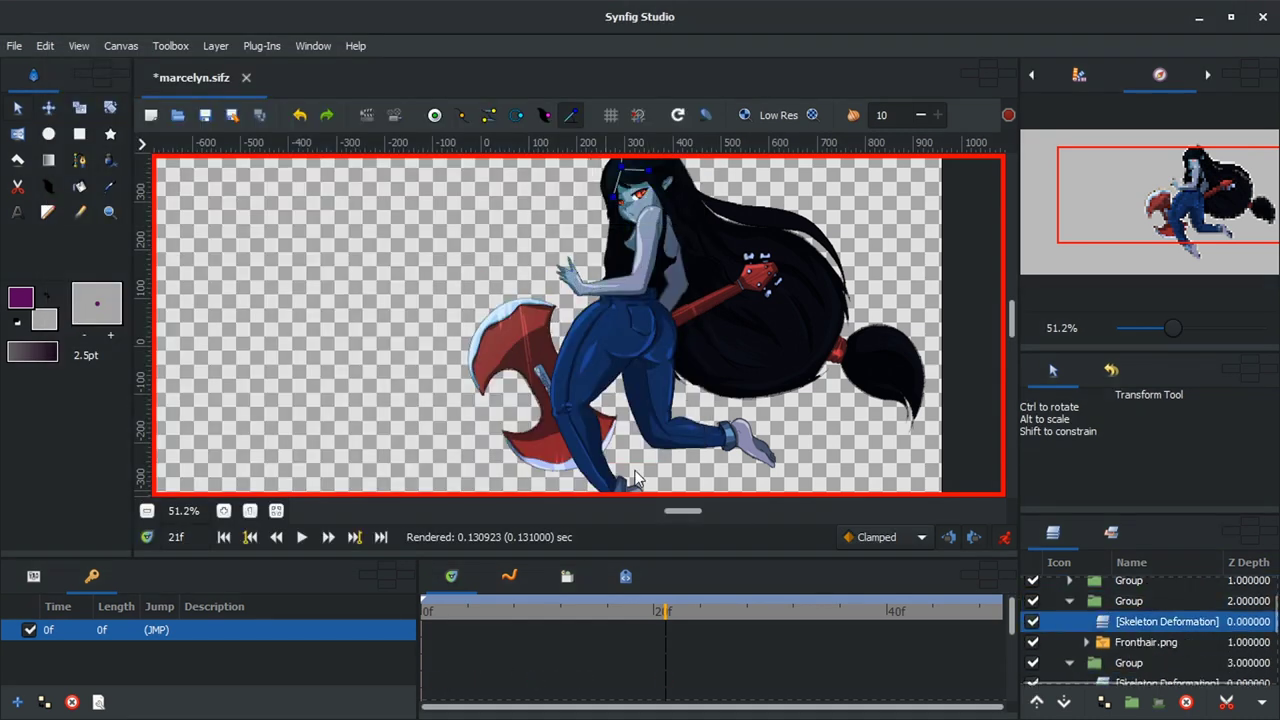
# Step: Refine the Fronthair.png bone poses at the existing waypoints, including frames 12, 15 and 4
pyautogui.hotkey('ctrl', 'shift', 'z')
pyautogui.click(560, 611)
pyautogui.click(593, 611)
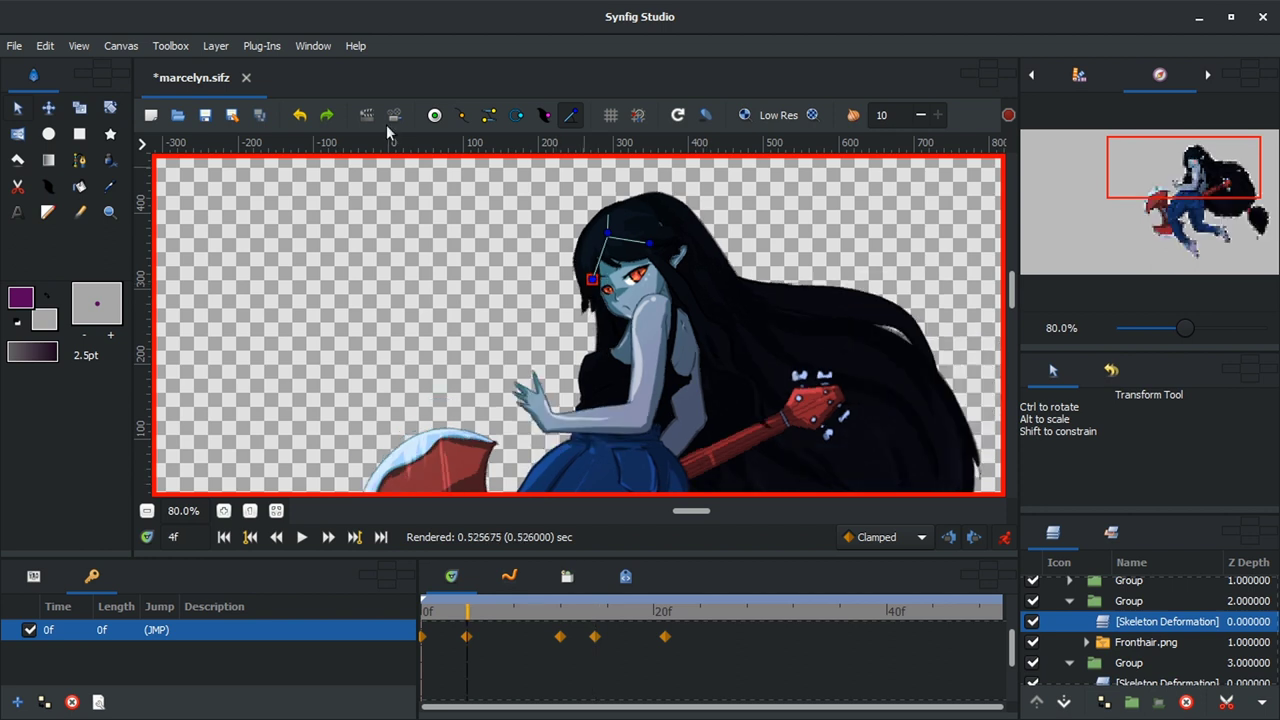
# Step: Play the full animation preview again to check the corrected front hair
pyautogui.click(395, 115)
pyautogui.click(440, 397)
pyautogui.click(87, 533)
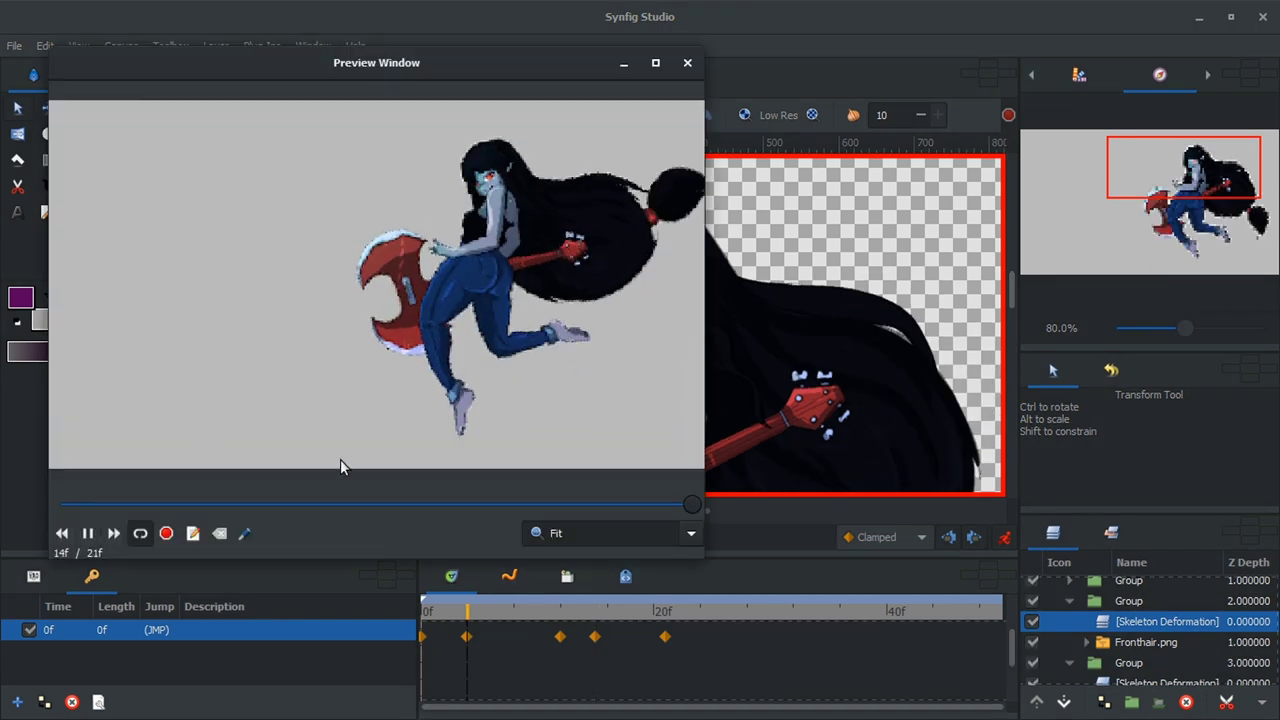
pyautogui.click(729, 276)
# Step: Add a Time Loop layer at the top of the Marcelyn group, edit its duration and check frame 24
pyautogui.rightClick(1095, 610)
pyautogui.click(914, 429)
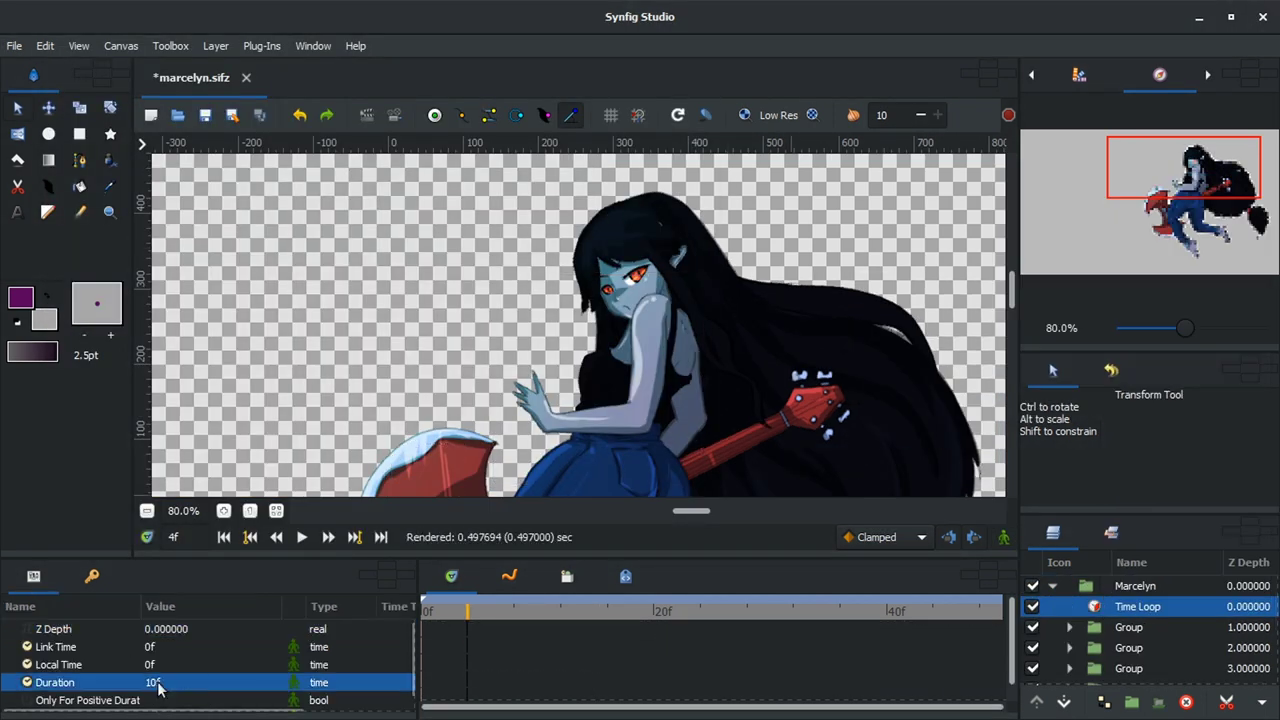
pyautogui.click(697, 611)
# Step: Add a Translate layer above the Time Loop in the Marcelyn group
pyautogui.click(630, 397)
pyautogui.hotkey('ctrl', 'shift', 'z')
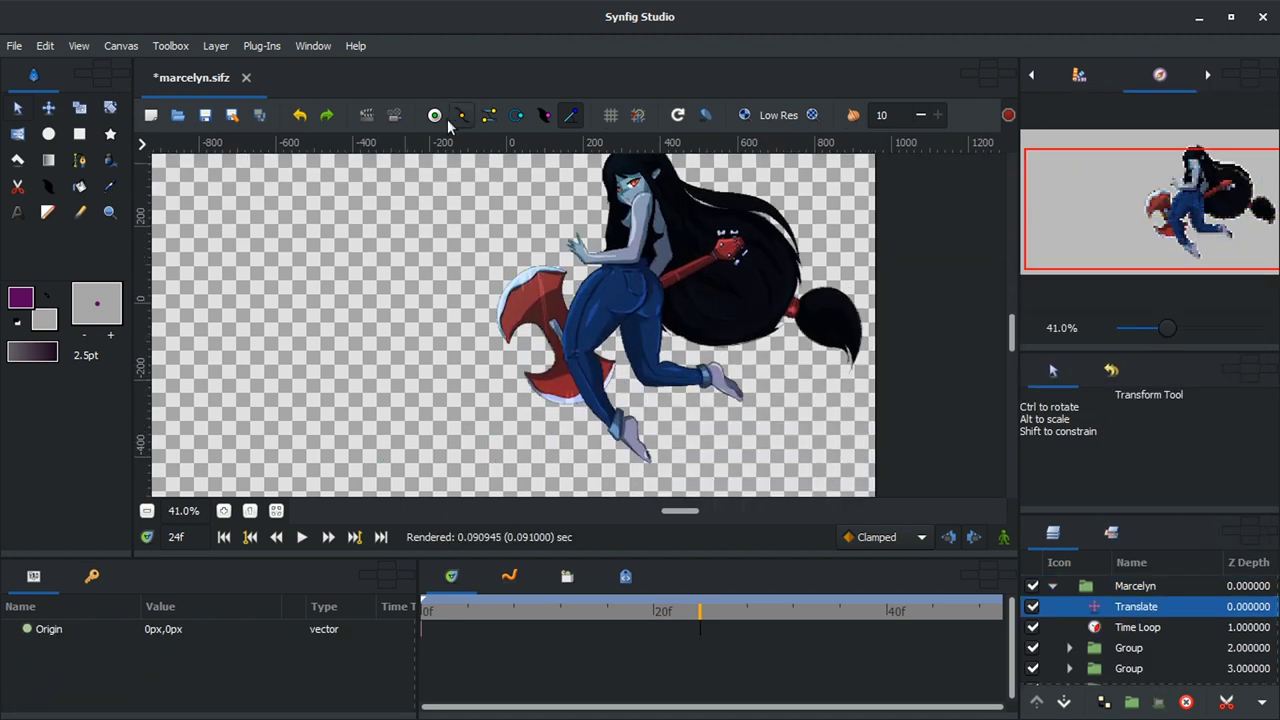
# Step: Animate the Translate layer's origin with a slight downward offset, go to frame 35 and play the animation preview
pyautogui.moveTo(508, 302); pyautogui.dragTo(510, 320)
pyautogui.click(828, 611)
pyautogui.click(432, 337)
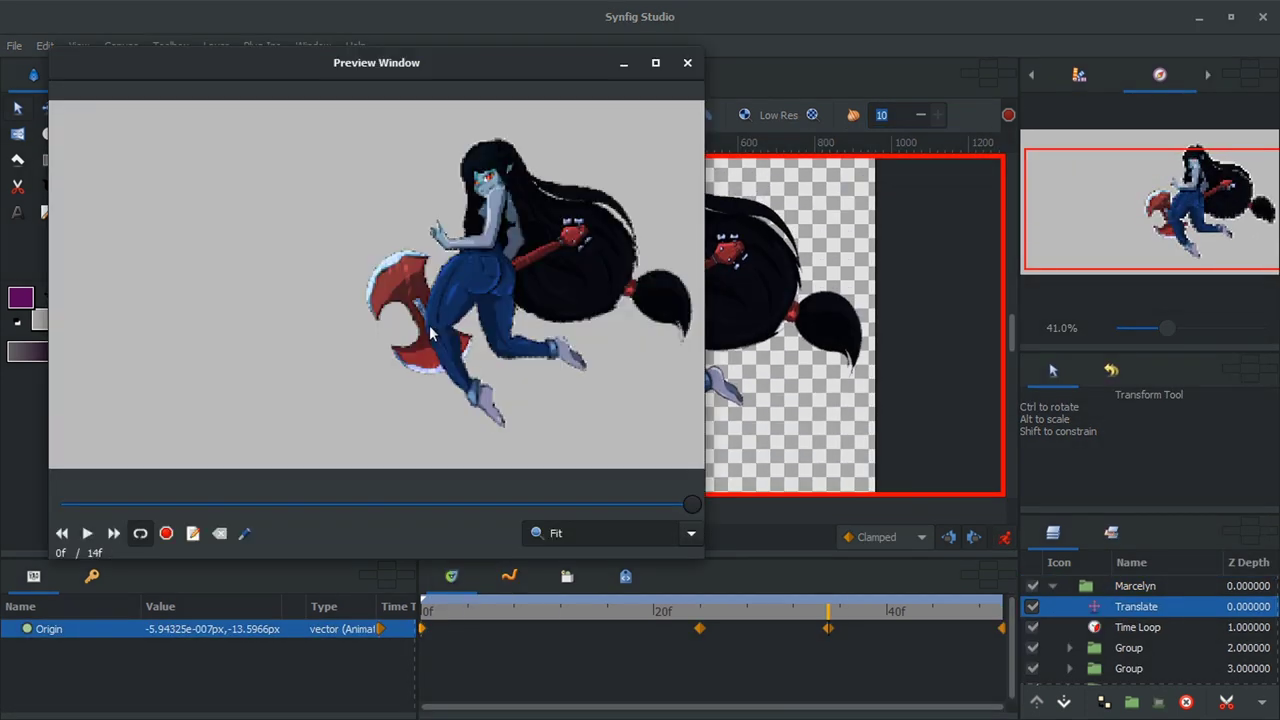
pyautogui.click(88, 535)
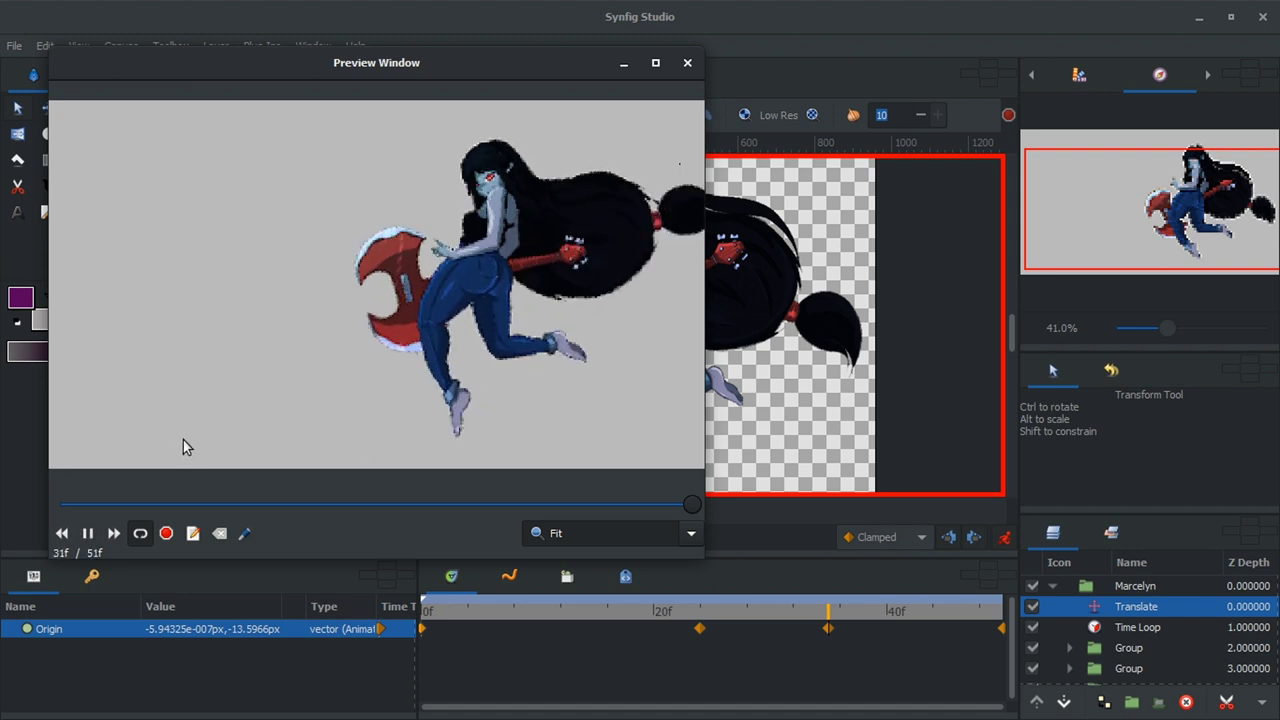
pyautogui.click(687, 62)
# Step: Collapse the Marcelyn group and make the Background group visible behind the character
pyautogui.rightClick(1100, 607)
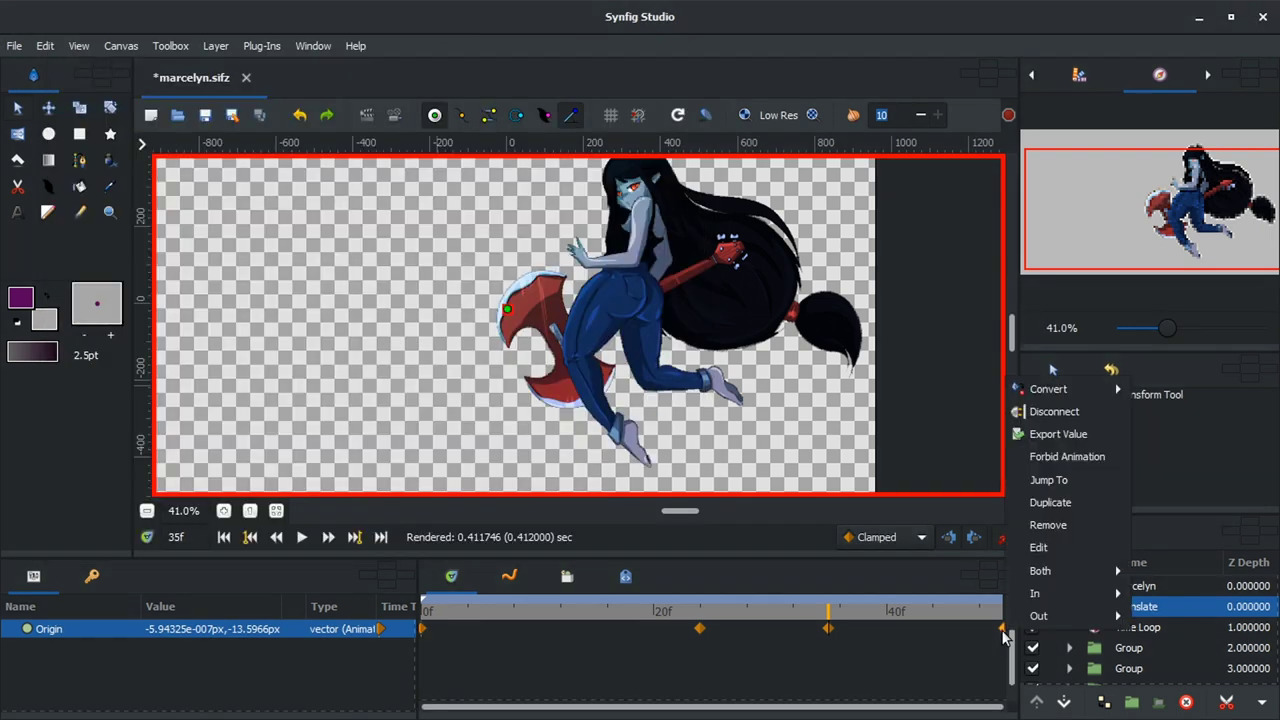
pyautogui.press('Escape')
pyautogui.click(1052, 586)
pyautogui.click(1032, 607)
pyautogui.click(1032, 607)
pyautogui.press('-')
pyautogui.press('-')
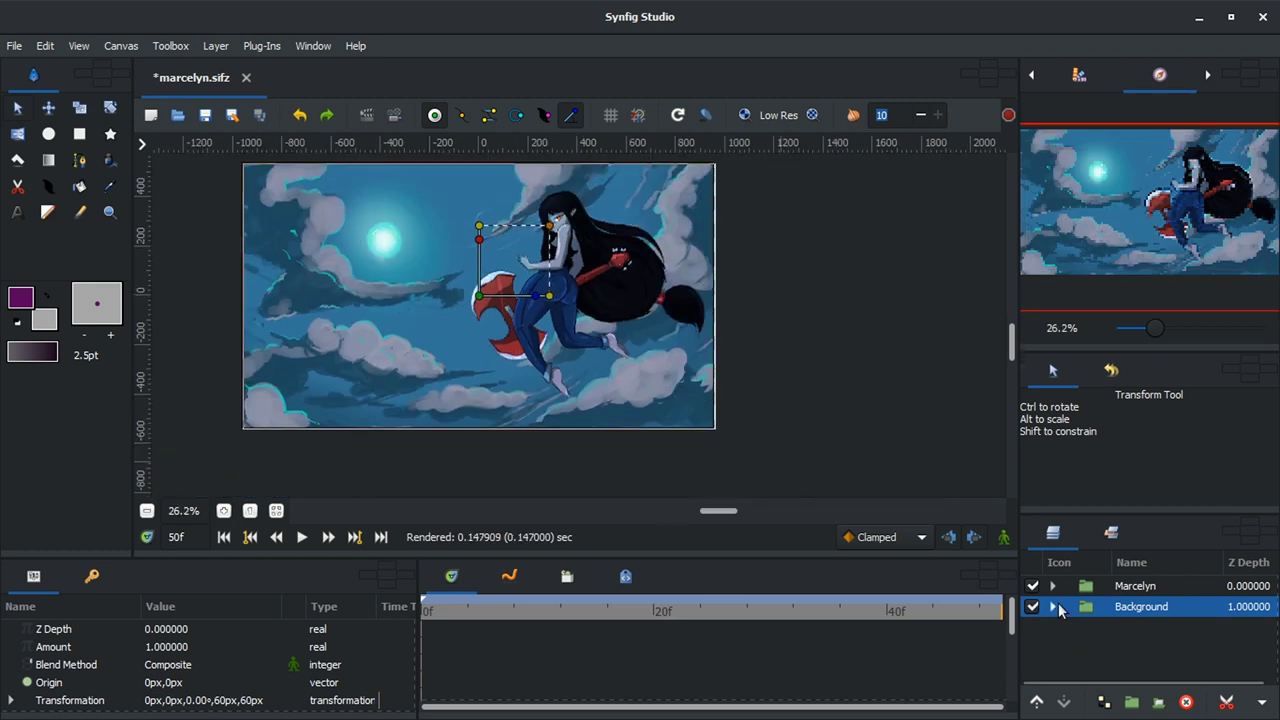
# Step: Animate a slight clockwise rotation of the Clouds1.png layer in the Background group at frame 50
pyautogui.click(533, 328)
pyautogui.click(1004, 537)
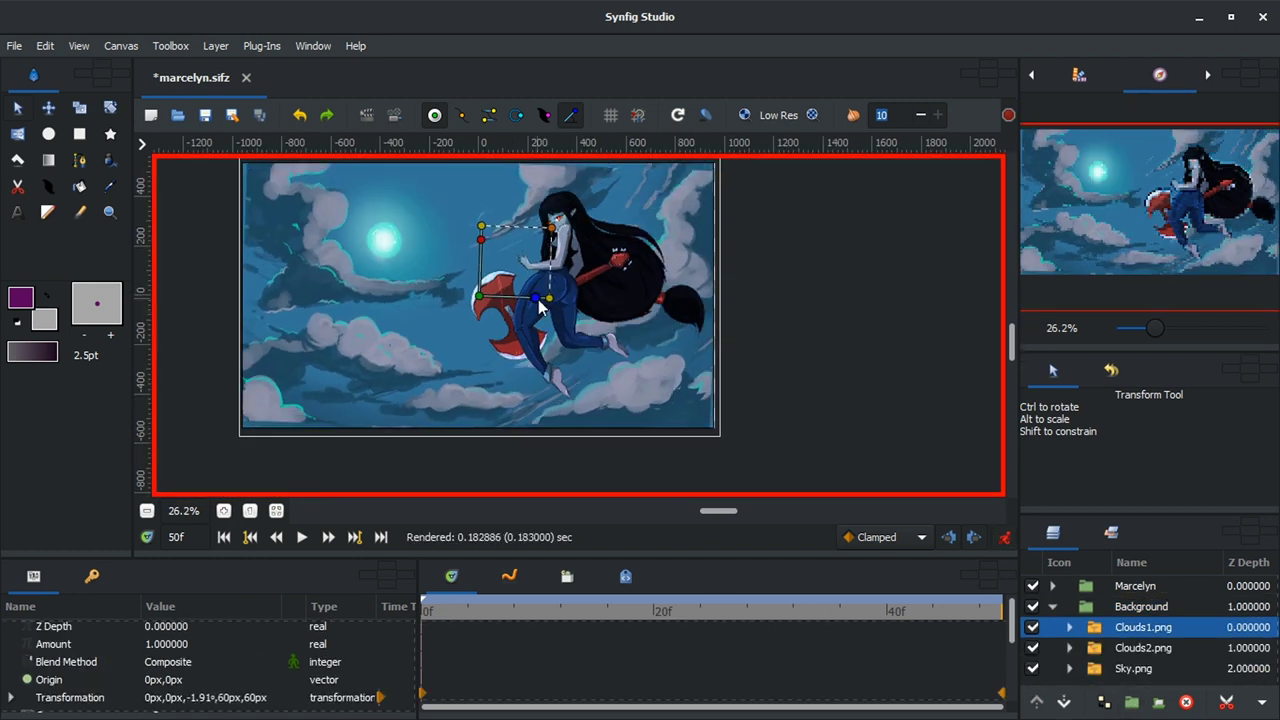
pyautogui.click(610, 323)
pyautogui.click(1004, 537)
pyautogui.click(566, 246)
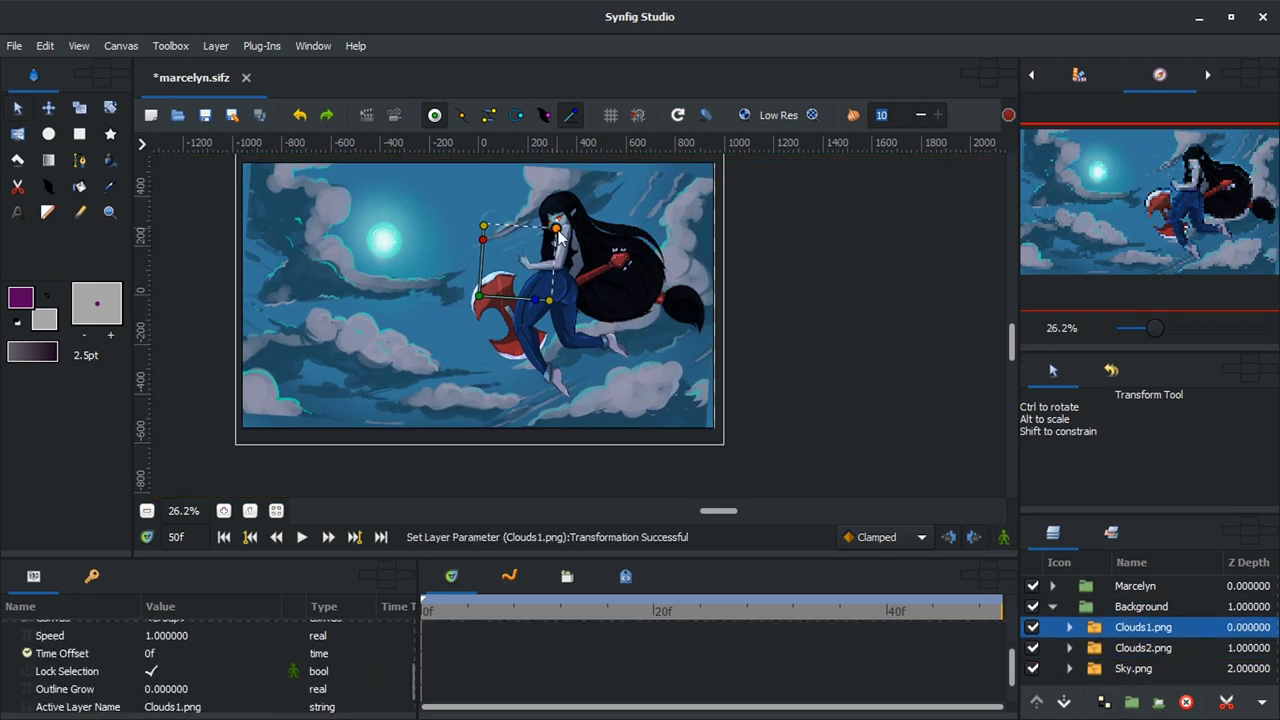
# Step: Render a preview at 0.20 quality and 10 FPS and play it to check the character with the moving clouds
pyautogui.click(394, 114)
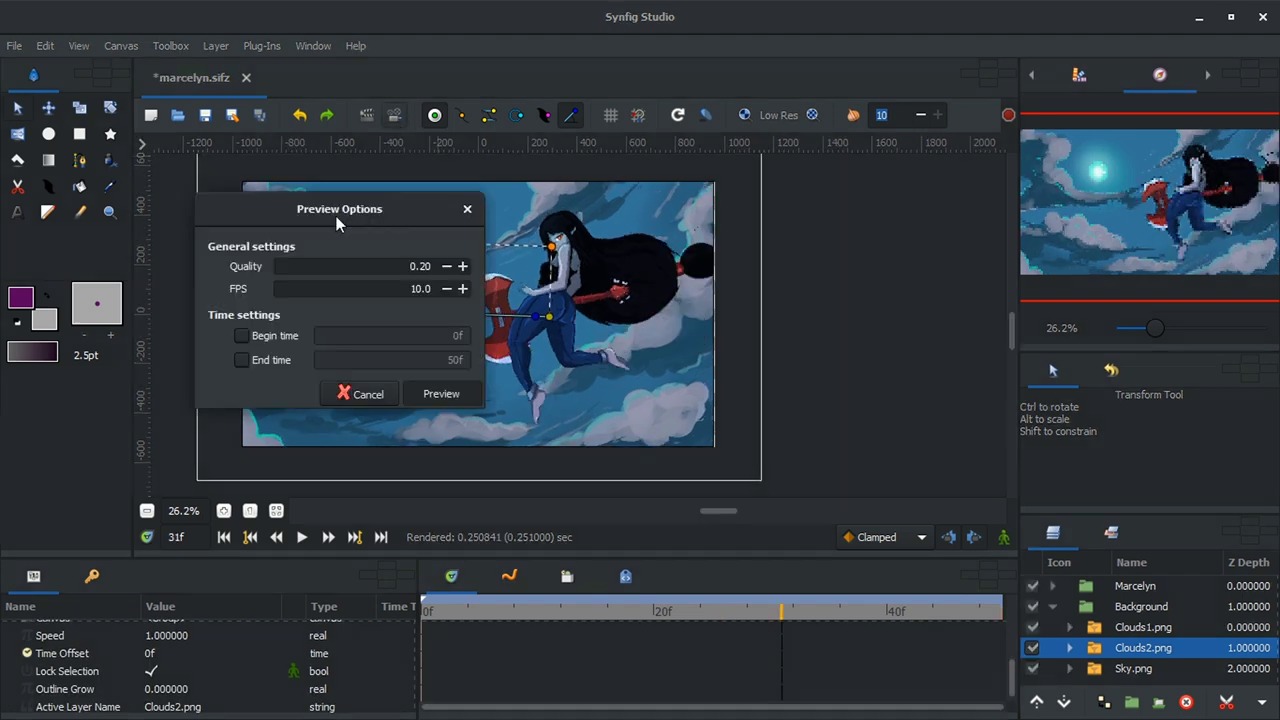
pyautogui.click(443, 391)
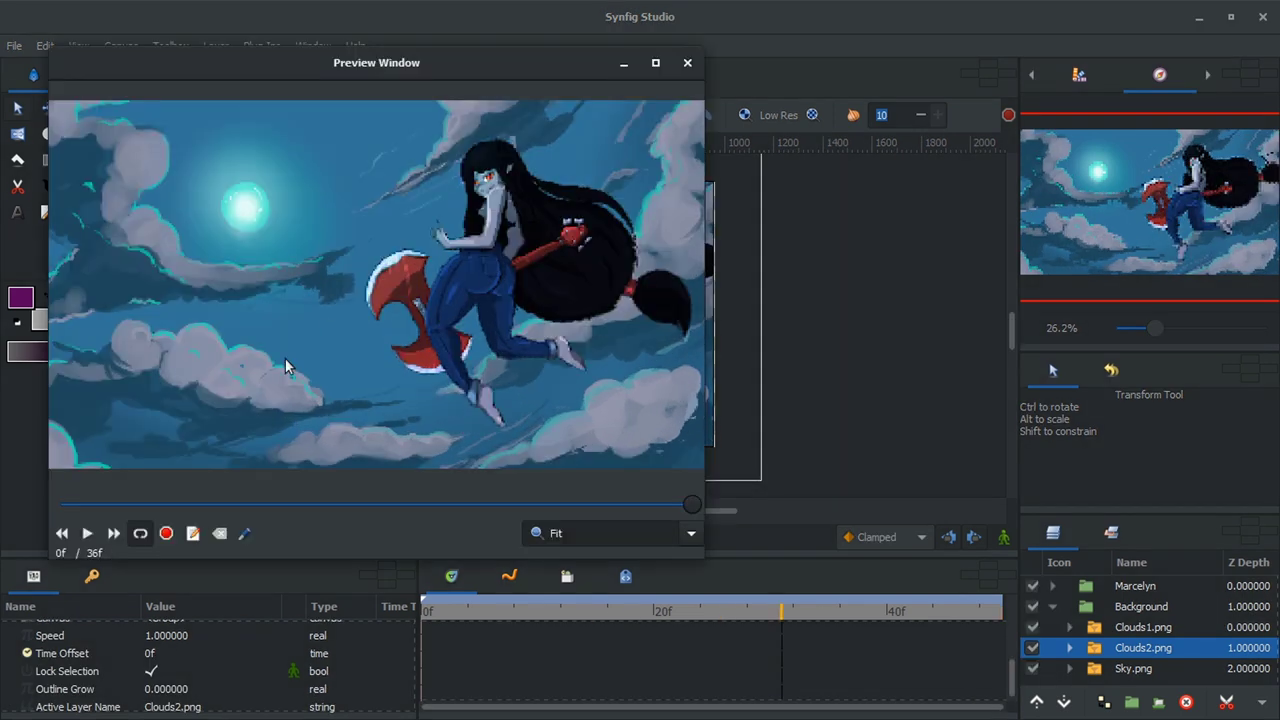
pyautogui.click(87, 533)
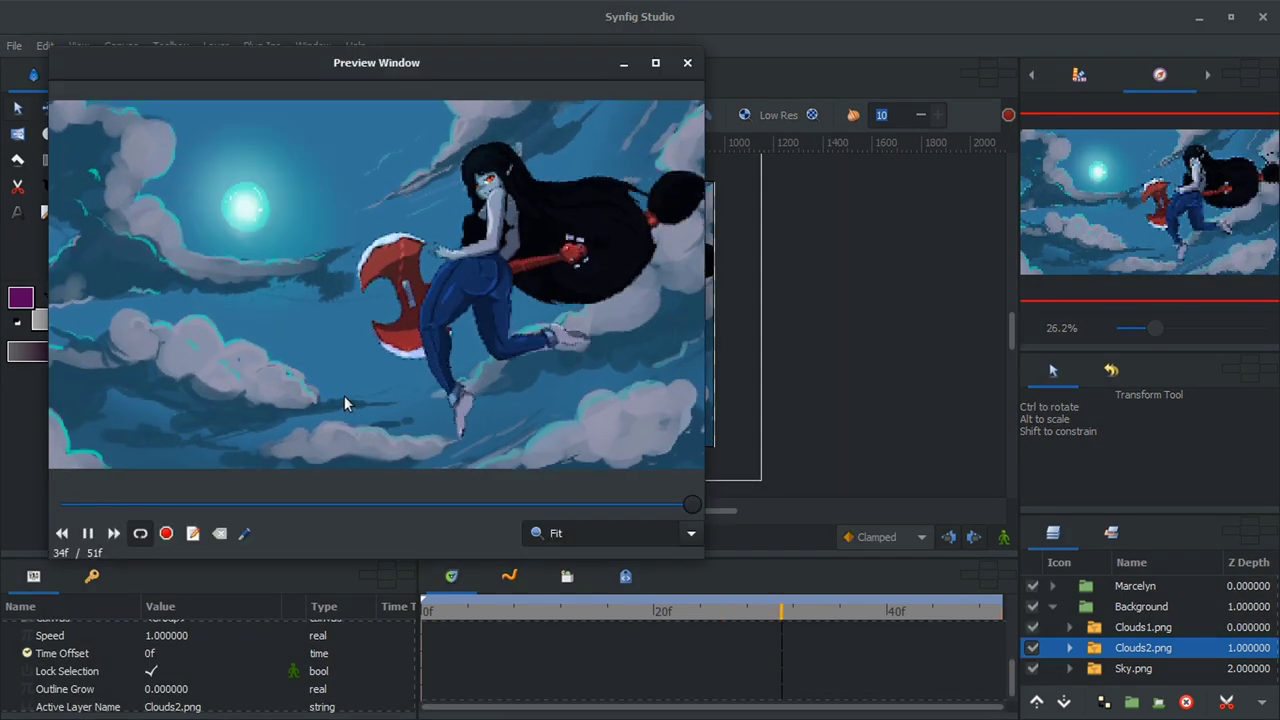